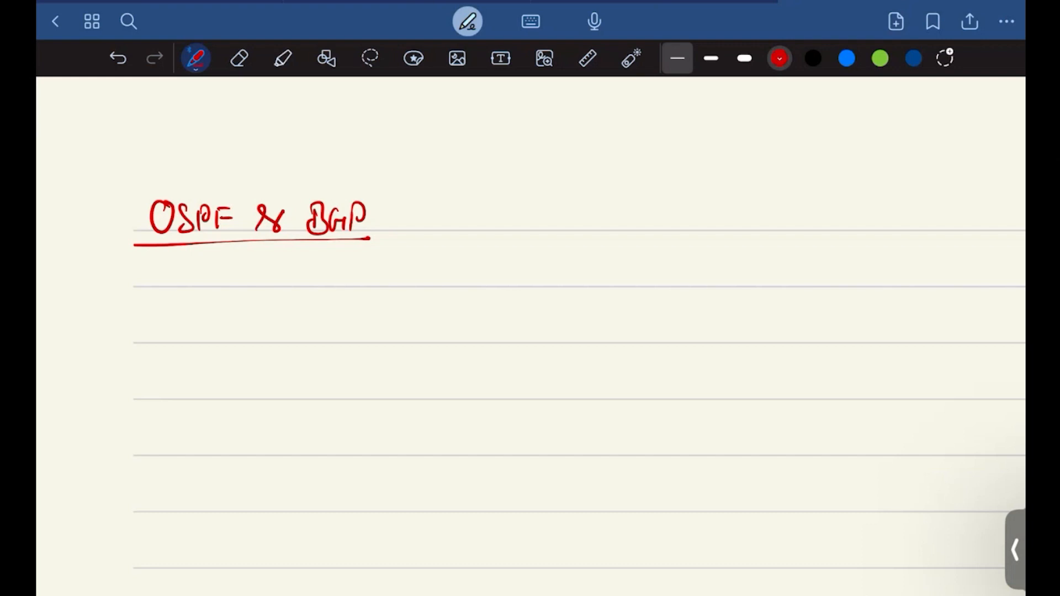
Step: Handwrite the starred bullet "Intro. for Routing" in black on the line below the OSPF & BGP heading
{"action": "scroll", "coordinate": [530, 337], "scroll_direction": "down", "scroll_amount": 2}
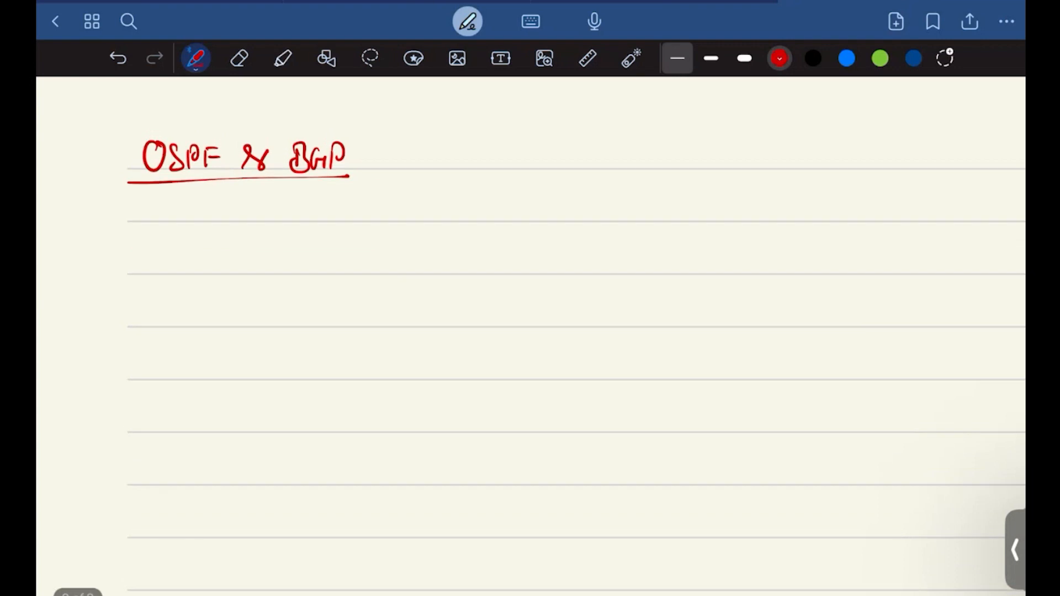
{"action": "left_click", "coordinate": [814, 58]}
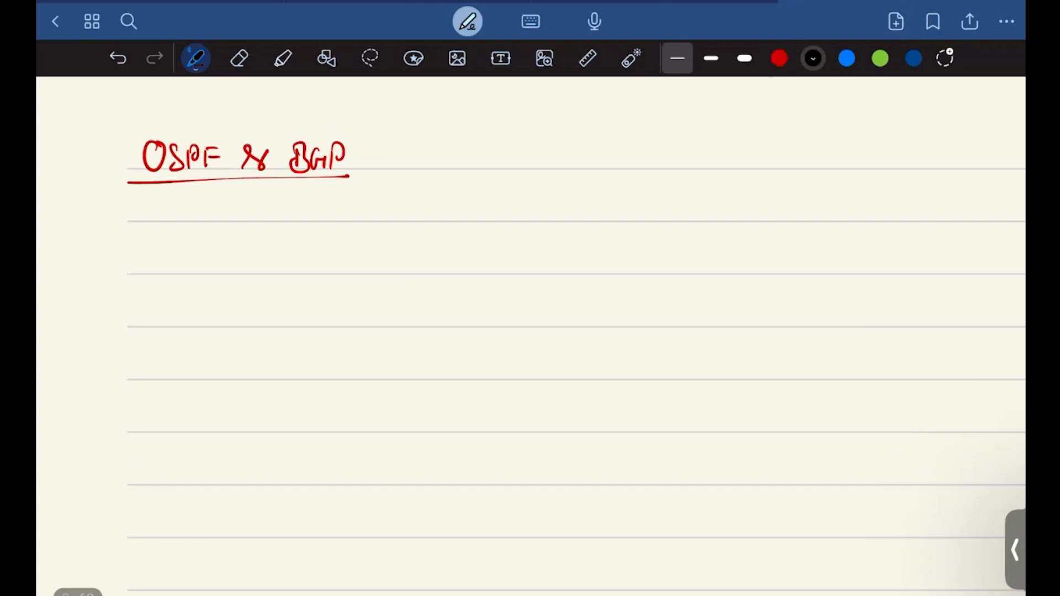
{"action": "left_click_drag", "start_coordinate": [133, 201], "coordinate": [142, 213]}
{"action": "mouse_move", "coordinate": [123, 211]}
{"action": "left_mouse_down"}
{"action": "mouse_move", "coordinate": [147, 206]}
{"action": "mouse_move", "coordinate": [130, 226]}
{"action": "left_mouse_up"}
{"action": "mouse_move", "coordinate": [138, 211]}
{"action": "left_mouse_down"}
{"action": "mouse_move", "coordinate": [214, 193]}
{"action": "mouse_move", "coordinate": [198, 222]}
{"action": "left_mouse_up"}
{"action": "left_click_drag", "start_coordinate": [177, 220], "coordinate": [219, 219]}
{"action": "mouse_move", "coordinate": [225, 190]}
{"action": "left_mouse_down"}
{"action": "mouse_move", "coordinate": [221, 223]}
{"action": "mouse_move", "coordinate": [239, 204]}
{"action": "left_mouse_up"}
{"action": "left_click_drag", "start_coordinate": [236, 208], "coordinate": [244, 209]}
{"action": "left_click_drag", "start_coordinate": [250, 208], "coordinate": [255, 223]}
{"action": "left_click", "coordinate": [260, 220]}
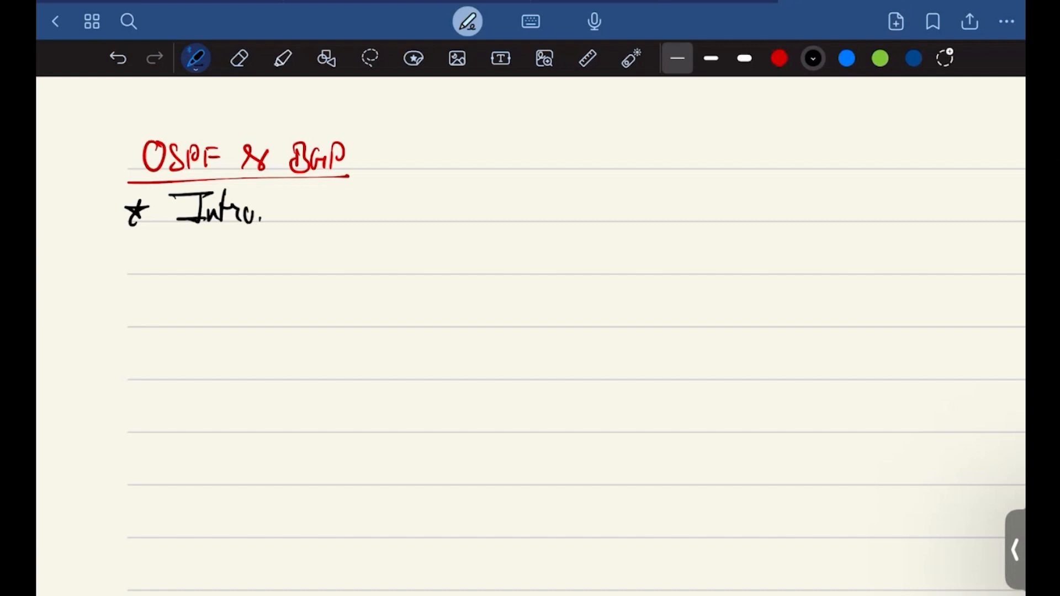
{"action": "mouse_move", "coordinate": [290, 191]}
{"action": "left_mouse_down"}
{"action": "mouse_move", "coordinate": [283, 246]}
{"action": "mouse_move", "coordinate": [296, 206]}
{"action": "left_mouse_up"}
{"action": "mouse_move", "coordinate": [306, 219]}
{"action": "left_mouse_down"}
{"action": "mouse_move", "coordinate": [315, 204]}
{"action": "mouse_move", "coordinate": [335, 224]}
{"action": "mouse_move", "coordinate": [366, 210]}
{"action": "left_mouse_up"}
{"action": "left_click_drag", "start_coordinate": [371, 208], "coordinate": [382, 222]}
{"action": "left_click_drag", "start_coordinate": [390, 191], "coordinate": [388, 222]}
{"action": "left_click_drag", "start_coordinate": [386, 208], "coordinate": [398, 205]}
{"action": "mouse_move", "coordinate": [397, 211]}
{"action": "left_mouse_down"}
{"action": "mouse_move", "coordinate": [397, 222]}
{"action": "mouse_move", "coordinate": [428, 224]}
{"action": "left_mouse_up"}
Step: Handwrite a second starred bullet with a long dash followed by "Types of routing"
{"action": "left_click_drag", "start_coordinate": [124, 248], "coordinate": [120, 276]}
{"action": "mouse_move", "coordinate": [116, 256]}
{"action": "left_mouse_down"}
{"action": "mouse_move", "coordinate": [253, 260]}
{"action": "mouse_move", "coordinate": [338, 244]}
{"action": "left_mouse_up"}
{"action": "mouse_move", "coordinate": [321, 246]}
{"action": "left_mouse_down"}
{"action": "mouse_move", "coordinate": [324, 276]}
{"action": "mouse_move", "coordinate": [347, 288]}
{"action": "left_mouse_up"}
{"action": "mouse_move", "coordinate": [348, 260]}
{"action": "left_mouse_down"}
{"action": "mouse_move", "coordinate": [360, 273]}
{"action": "mouse_move", "coordinate": [406, 274]}
{"action": "mouse_move", "coordinate": [411, 304]}
{"action": "mouse_move", "coordinate": [458, 264]}
{"action": "mouse_move", "coordinate": [487, 277]}
{"action": "left_mouse_up"}
{"action": "left_click_drag", "start_coordinate": [496, 245], "coordinate": [499, 276]}
{"action": "left_click_drag", "start_coordinate": [500, 265], "coordinate": [513, 274]}
{"action": "mouse_move", "coordinate": [511, 265]}
{"action": "left_mouse_down"}
{"action": "mouse_move", "coordinate": [521, 274]}
{"action": "mouse_move", "coordinate": [513, 287]}
{"action": "left_mouse_up"}
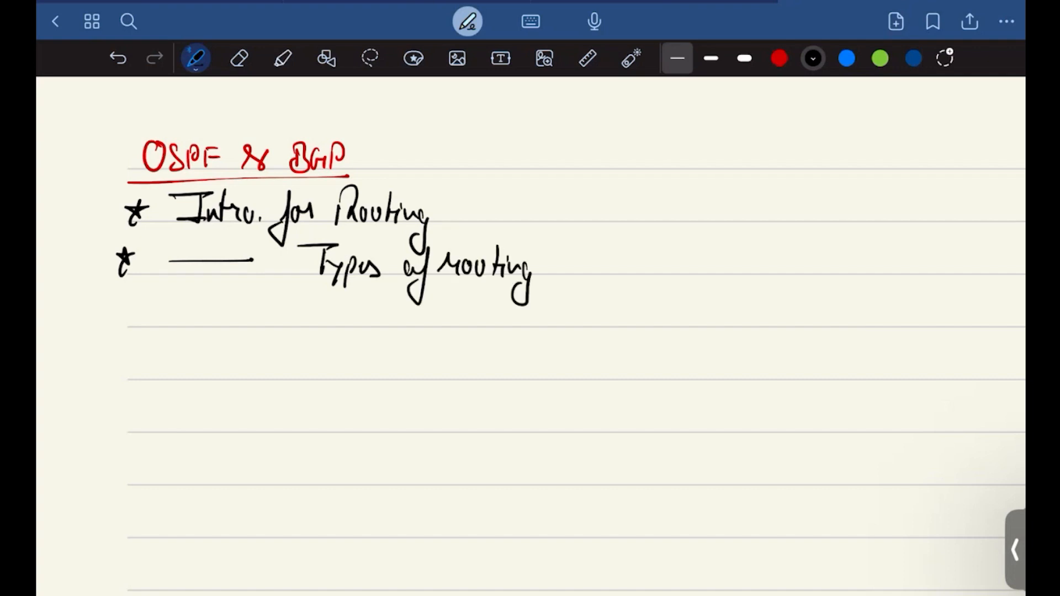
Step: Add a third starred bullet reading "OSPF" and underline it
{"action": "mouse_move", "coordinate": [123, 297]}
{"action": "left_mouse_down"}
{"action": "mouse_move", "coordinate": [115, 321]}
{"action": "mouse_move", "coordinate": [131, 307]}
{"action": "mouse_move", "coordinate": [177, 303]}
{"action": "mouse_move", "coordinate": [194, 329]}
{"action": "mouse_move", "coordinate": [217, 326]}
{"action": "left_mouse_up"}
{"action": "mouse_move", "coordinate": [216, 305]}
{"action": "left_mouse_down"}
{"action": "mouse_move", "coordinate": [220, 318]}
{"action": "mouse_move", "coordinate": [236, 304]}
{"action": "left_mouse_up"}
{"action": "mouse_move", "coordinate": [237, 302]}
{"action": "left_mouse_down"}
{"action": "mouse_move", "coordinate": [254, 301]}
{"action": "mouse_move", "coordinate": [258, 312]}
{"action": "left_mouse_up"}
{"action": "left_click_drag", "start_coordinate": [86, 342], "coordinate": [286, 333]}
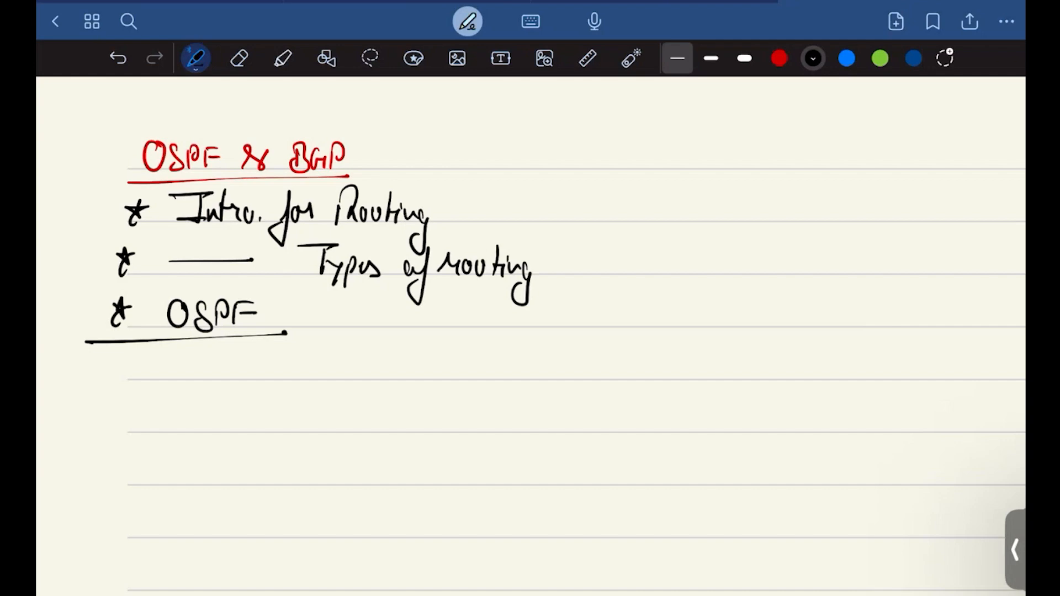
Step: Add a fourth starred bullet reading "BGP" and underline it
{"action": "left_click_drag", "start_coordinate": [113, 351], "coordinate": [105, 390]}
{"action": "mouse_move", "coordinate": [166, 356]}
{"action": "left_mouse_down"}
{"action": "mouse_move", "coordinate": [188, 387]}
{"action": "mouse_move", "coordinate": [222, 381]}
{"action": "mouse_move", "coordinate": [222, 371]}
{"action": "left_mouse_up"}
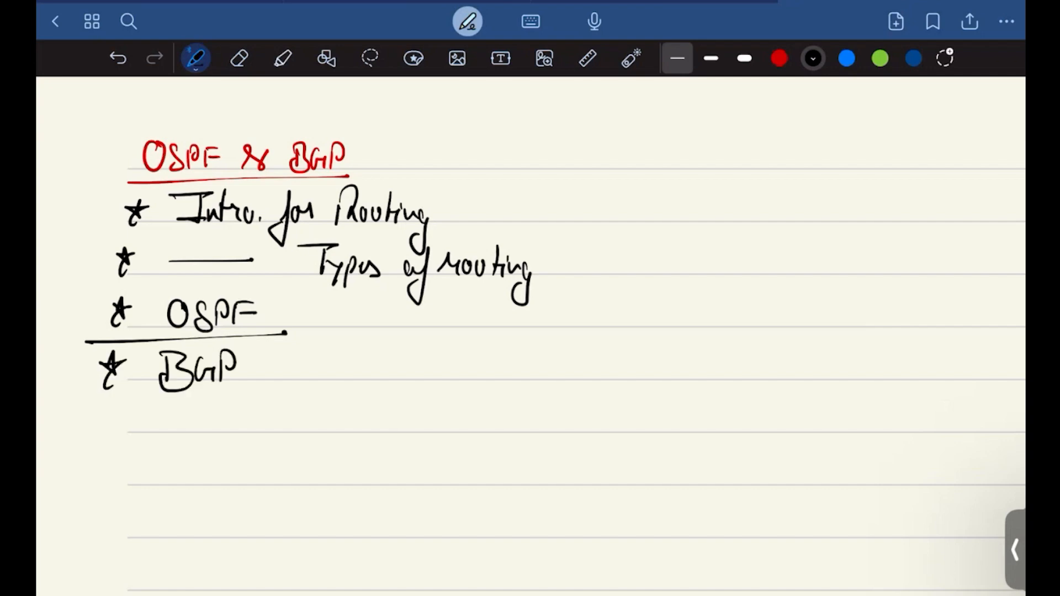
{"action": "left_click_drag", "start_coordinate": [92, 397], "coordinate": [276, 389]}
Step: Write "(OSPF + BGP)" in red below the bullet list and put a check mark after it
{"action": "scroll", "coordinate": [530, 331], "scroll_direction": "down", "scroll_amount": 3}
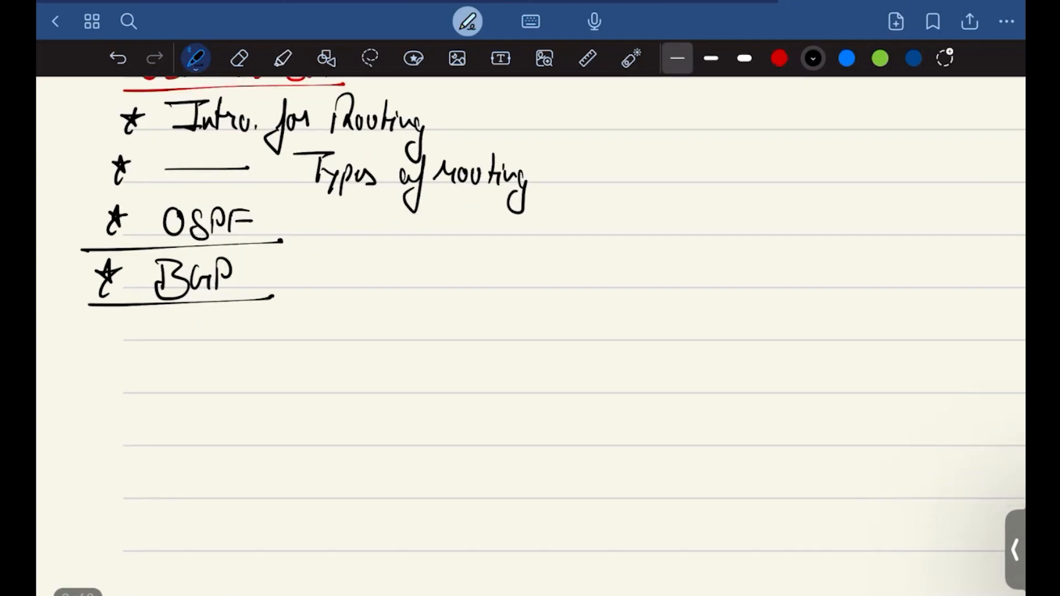
{"action": "left_click", "coordinate": [780, 58]}
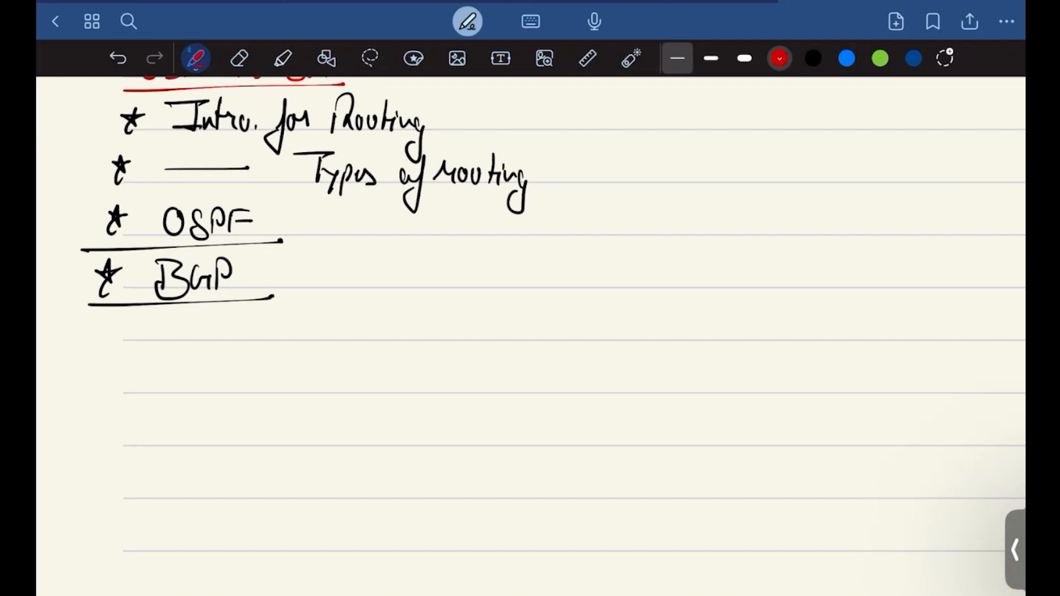
{"action": "left_click_drag", "start_coordinate": [164, 345], "coordinate": [160, 417]}
{"action": "mouse_move", "coordinate": [184, 369]}
{"action": "left_mouse_down"}
{"action": "mouse_move", "coordinate": [201, 394]}
{"action": "mouse_move", "coordinate": [226, 382]}
{"action": "mouse_move", "coordinate": [231, 395]}
{"action": "mouse_move", "coordinate": [256, 368]}
{"action": "left_mouse_up"}
{"action": "mouse_move", "coordinate": [233, 382]}
{"action": "left_mouse_down"}
{"action": "mouse_move", "coordinate": [312, 377]}
{"action": "mouse_move", "coordinate": [302, 395]}
{"action": "mouse_move", "coordinate": [333, 395]}
{"action": "mouse_move", "coordinate": [382, 394]}
{"action": "mouse_move", "coordinate": [388, 381]}
{"action": "left_mouse_up"}
{"action": "left_click_drag", "start_coordinate": [401, 341], "coordinate": [388, 423]}
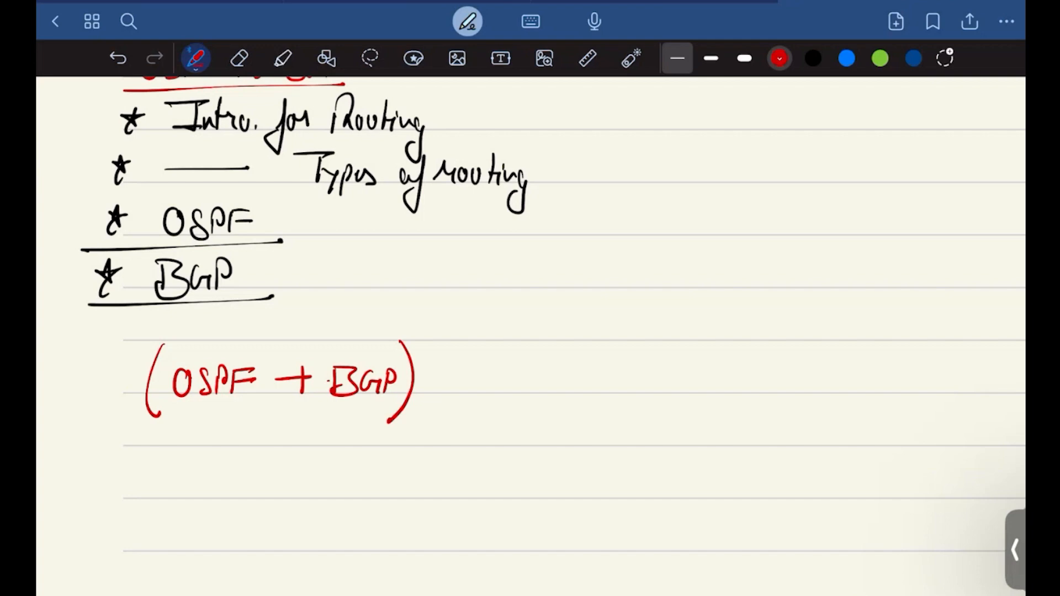
{"action": "left_click_drag", "start_coordinate": [437, 369], "coordinate": [549, 334]}
Step: Draw a straight vertical red divider in the blank area beside the topic list
{"action": "scroll", "coordinate": [531, 336], "scroll_direction": "down", "scroll_amount": 2}
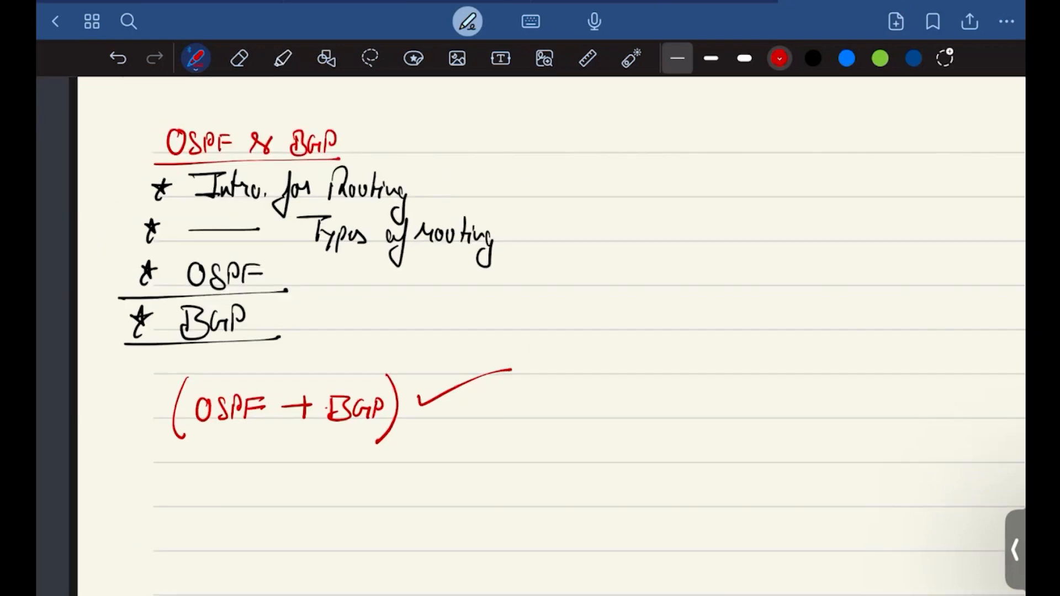
{"action": "left_click", "coordinate": [813, 58]}
{"action": "scroll", "coordinate": [530, 337], "scroll_direction": "down", "scroll_amount": 3}
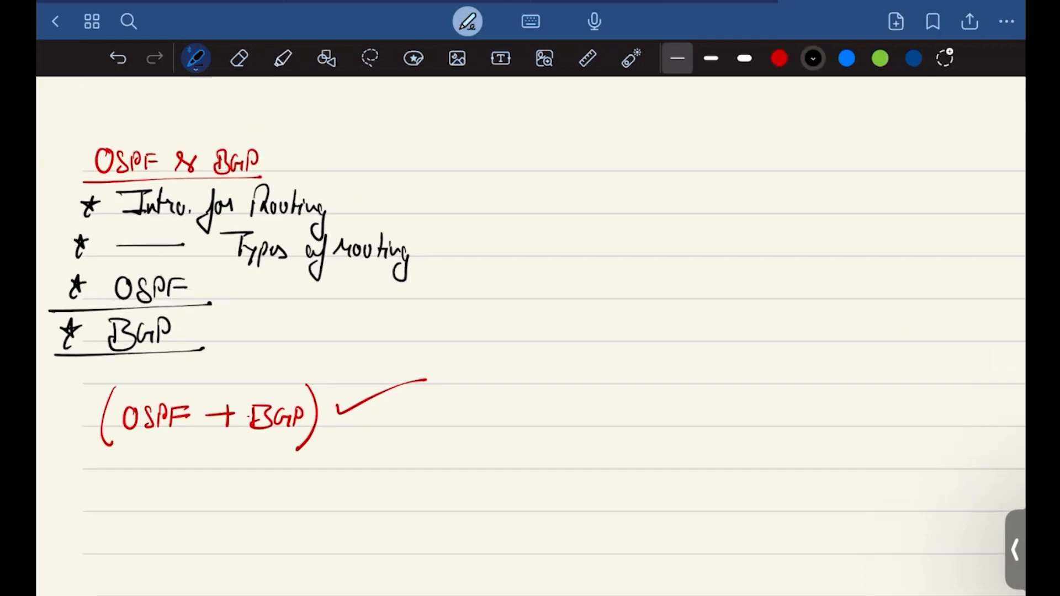
{"action": "left_click", "coordinate": [779, 58]}
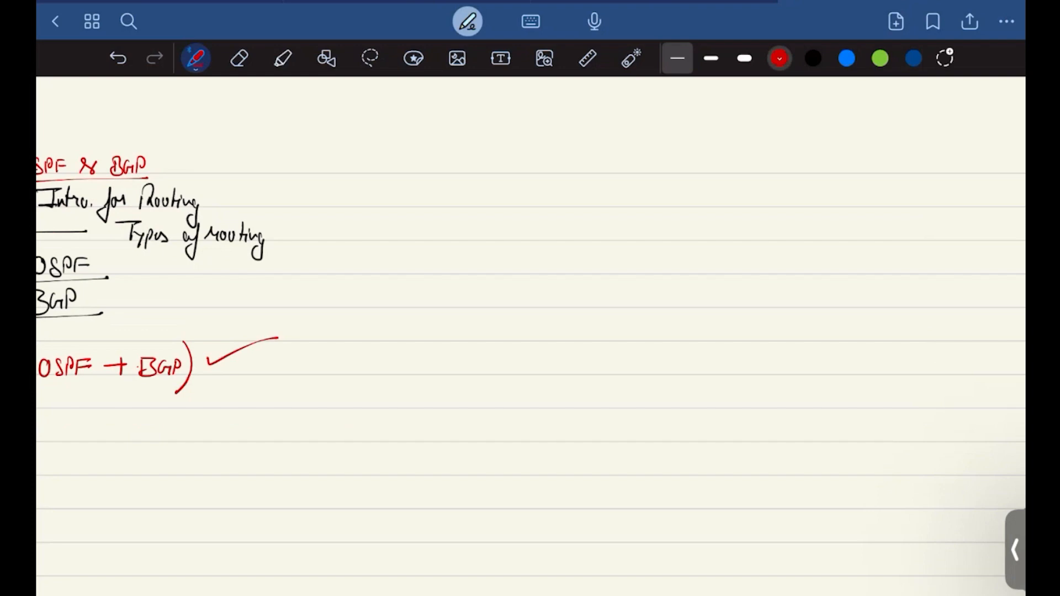
{"action": "left_click_drag", "start_coordinate": [422, 138], "coordinate": [418, 405]}
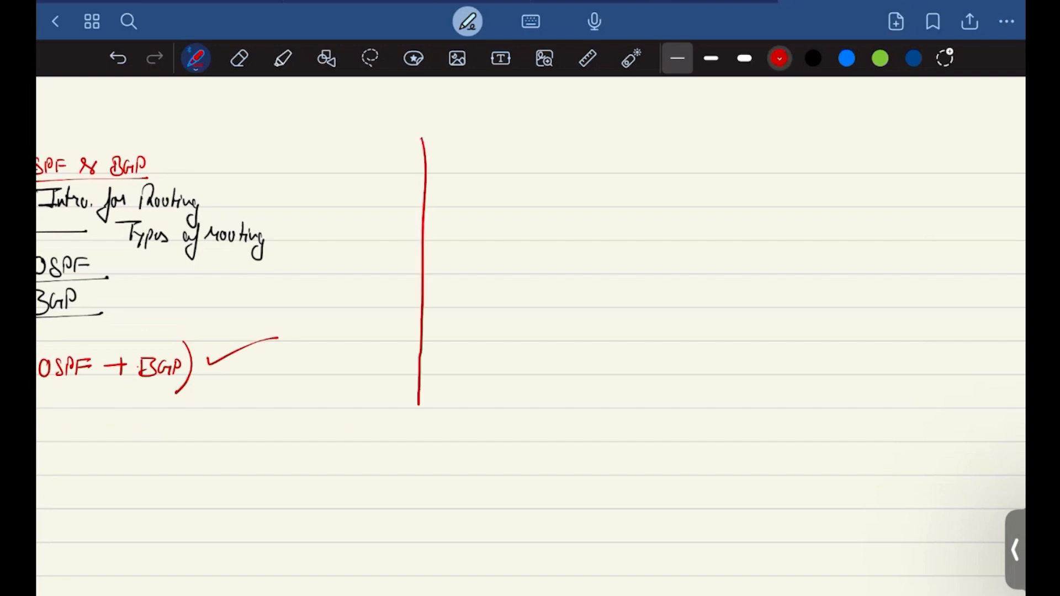
Step: Write the heading "Lab. Preq." in red beside the top of the vertical divider and underline it
{"action": "scroll", "coordinate": [530, 299], "scroll_direction": "up", "scroll_amount": 3}
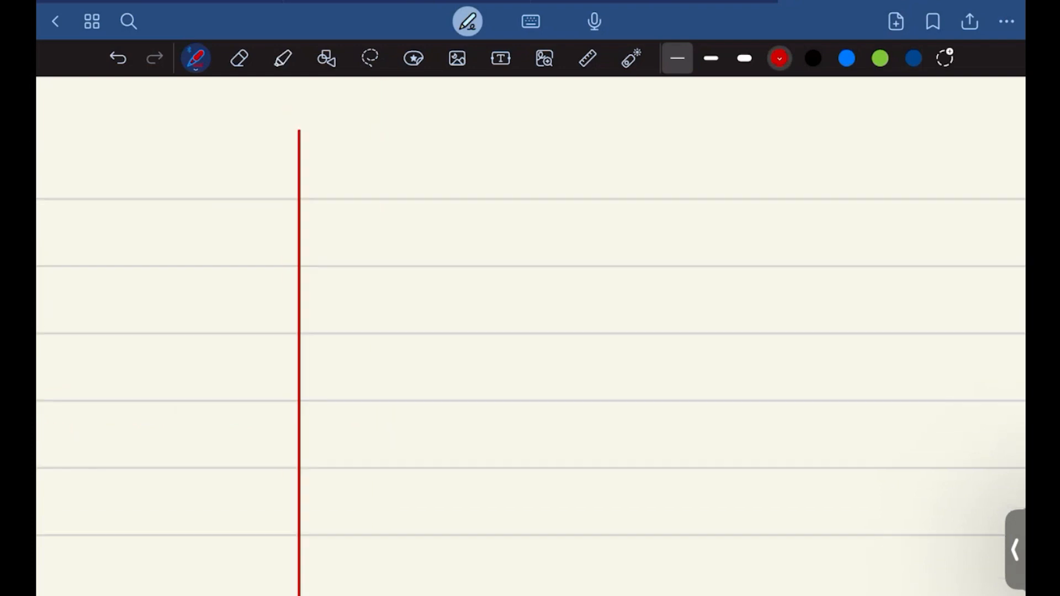
{"action": "left_click_drag", "start_coordinate": [359, 162], "coordinate": [338, 210]}
{"action": "left_click_drag", "start_coordinate": [339, 192], "coordinate": [374, 212]}
{"action": "left_click_drag", "start_coordinate": [382, 171], "coordinate": [390, 212]}
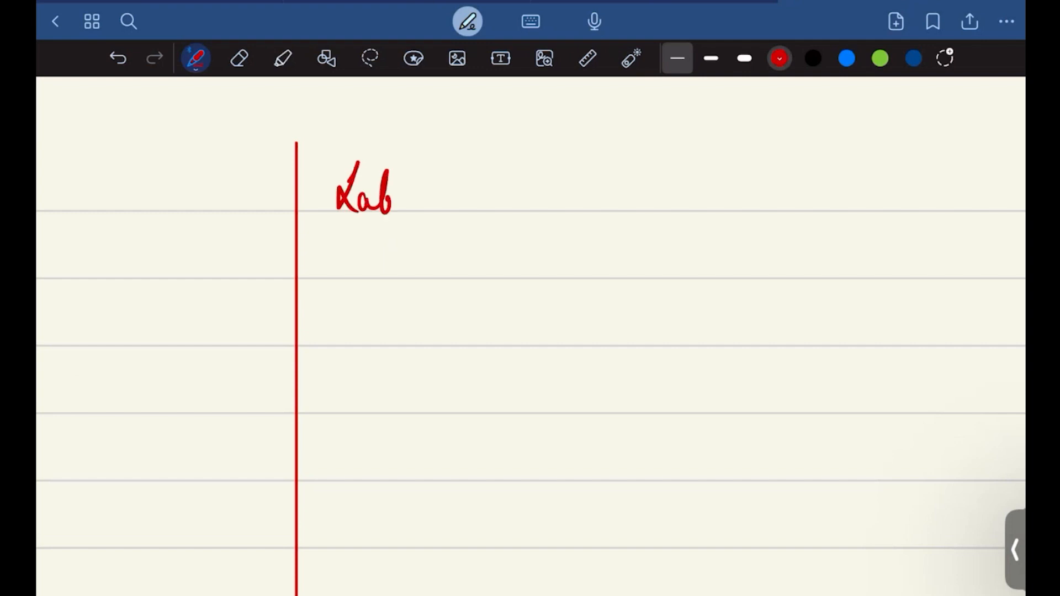
{"action": "left_click", "coordinate": [403, 207]}
{"action": "left_click_drag", "start_coordinate": [436, 181], "coordinate": [431, 212]}
{"action": "mouse_move", "coordinate": [433, 166]}
{"action": "left_mouse_down"}
{"action": "mouse_move", "coordinate": [447, 190]}
{"action": "mouse_move", "coordinate": [478, 202]}
{"action": "mouse_move", "coordinate": [487, 227]}
{"action": "mouse_move", "coordinate": [500, 216]}
{"action": "left_mouse_up"}
{"action": "left_click", "coordinate": [504, 211]}
{"action": "left_click_drag", "start_coordinate": [330, 225], "coordinate": [516, 223]}
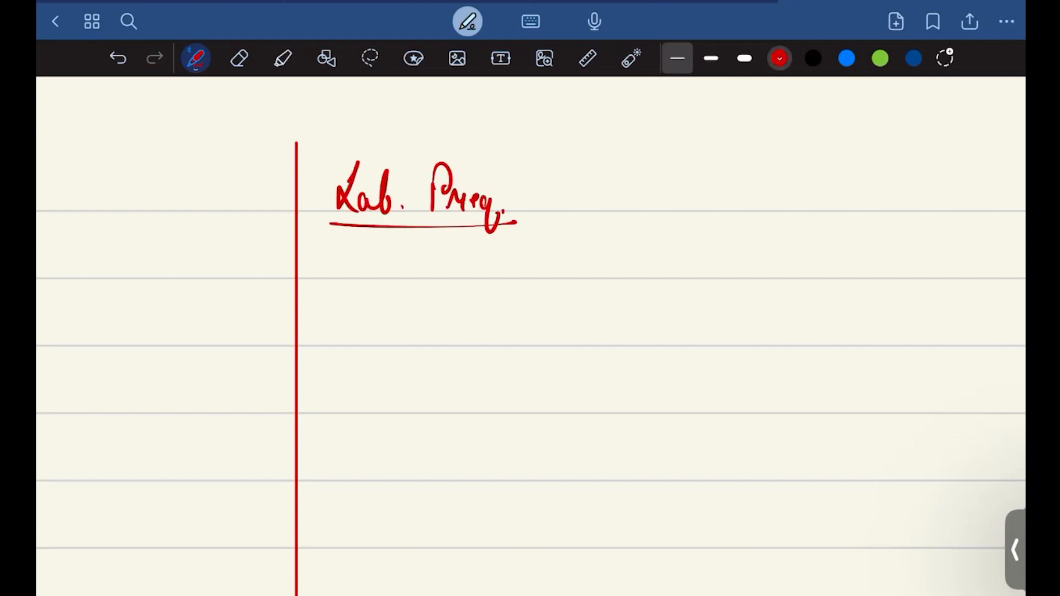
Step: Handwrite the starred bullet "Cisco Packet Tracer" in black under the lab heading
{"action": "left_click", "coordinate": [814, 58]}
{"action": "left_click_drag", "start_coordinate": [430, 227], "coordinate": [480, 227]}
{"action": "left_click_drag", "start_coordinate": [327, 248], "coordinate": [326, 279]}
{"action": "left_click_drag", "start_coordinate": [313, 260], "coordinate": [344, 254]}
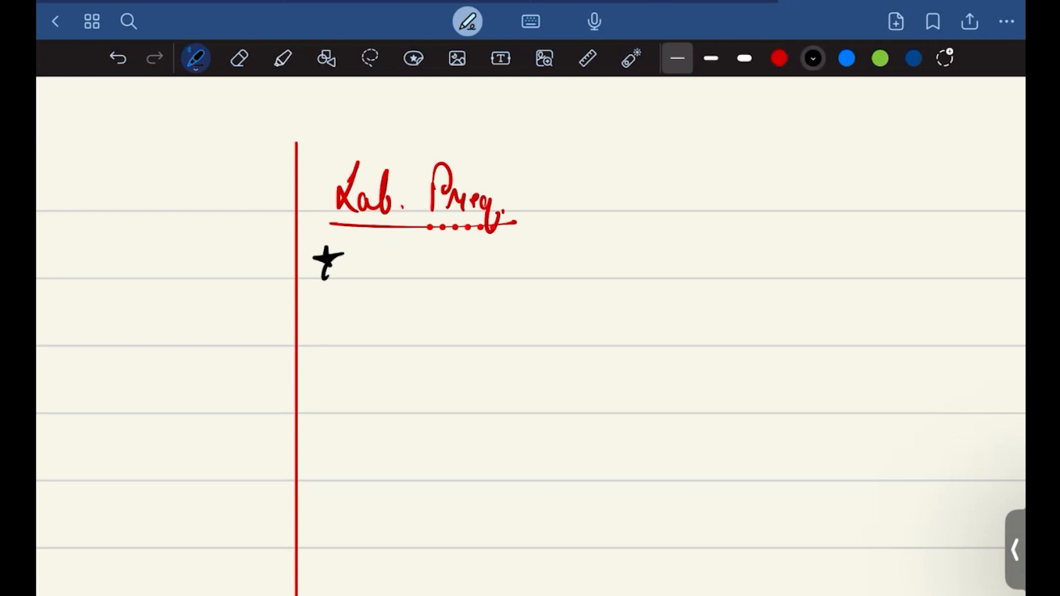
{"action": "left_click_drag", "start_coordinate": [378, 250], "coordinate": [381, 281]}
{"action": "left_click_drag", "start_coordinate": [386, 254], "coordinate": [386, 282]}
{"action": "mouse_move", "coordinate": [406, 258]}
{"action": "left_mouse_down"}
{"action": "mouse_move", "coordinate": [394, 281]}
{"action": "mouse_move", "coordinate": [418, 282]}
{"action": "mouse_move", "coordinate": [431, 263]}
{"action": "mouse_move", "coordinate": [467, 283]}
{"action": "mouse_move", "coordinate": [476, 266]}
{"action": "left_mouse_up"}
{"action": "left_click_drag", "start_coordinate": [488, 265], "coordinate": [504, 280]}
{"action": "mouse_move", "coordinate": [510, 246]}
{"action": "left_mouse_down"}
{"action": "mouse_move", "coordinate": [511, 281]}
{"action": "mouse_move", "coordinate": [538, 282]}
{"action": "left_mouse_up"}
{"action": "left_click", "coordinate": [530, 269]}
{"action": "mouse_move", "coordinate": [548, 243]}
{"action": "left_mouse_down"}
{"action": "mouse_move", "coordinate": [545, 282]}
{"action": "mouse_move", "coordinate": [564, 260]}
{"action": "mouse_move", "coordinate": [613, 245]}
{"action": "mouse_move", "coordinate": [597, 282]}
{"action": "left_mouse_up"}
{"action": "mouse_move", "coordinate": [602, 276]}
{"action": "left_mouse_down"}
{"action": "mouse_move", "coordinate": [612, 260]}
{"action": "mouse_move", "coordinate": [624, 279]}
{"action": "left_mouse_up"}
{"action": "mouse_move", "coordinate": [635, 264]}
{"action": "left_mouse_down"}
{"action": "mouse_move", "coordinate": [631, 278]}
{"action": "mouse_move", "coordinate": [643, 281]}
{"action": "left_mouse_up"}
{"action": "mouse_move", "coordinate": [656, 262]}
{"action": "left_mouse_down"}
{"action": "mouse_move", "coordinate": [651, 274]}
{"action": "mouse_move", "coordinate": [671, 265]}
{"action": "left_mouse_up"}
{"action": "left_click_drag", "start_coordinate": [669, 267], "coordinate": [678, 283]}
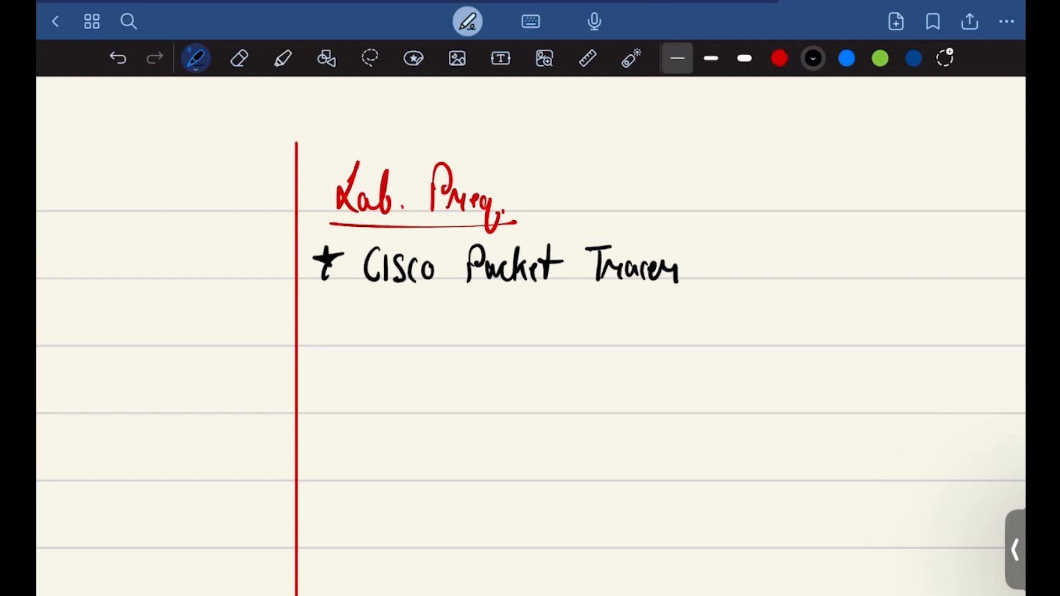
Step: Add a starred bullet reading "Eve-NG" below the Cisco Packet Tracer entry
{"action": "mouse_move", "coordinate": [316, 312]}
{"action": "left_mouse_down"}
{"action": "mouse_move", "coordinate": [313, 330]}
{"action": "mouse_move", "coordinate": [327, 321]}
{"action": "left_mouse_up"}
{"action": "left_click_drag", "start_coordinate": [317, 322], "coordinate": [319, 343]}
{"action": "mouse_move", "coordinate": [368, 313]}
{"action": "left_mouse_down"}
{"action": "mouse_move", "coordinate": [381, 346]}
{"action": "mouse_move", "coordinate": [384, 325]}
{"action": "left_mouse_up"}
{"action": "mouse_move", "coordinate": [369, 314]}
{"action": "left_mouse_down"}
{"action": "mouse_move", "coordinate": [390, 310]}
{"action": "mouse_move", "coordinate": [418, 345]}
{"action": "mouse_move", "coordinate": [447, 324]}
{"action": "left_mouse_up"}
{"action": "mouse_move", "coordinate": [448, 324]}
{"action": "left_mouse_down"}
{"action": "mouse_move", "coordinate": [467, 320]}
{"action": "mouse_move", "coordinate": [495, 347]}
{"action": "left_mouse_up"}
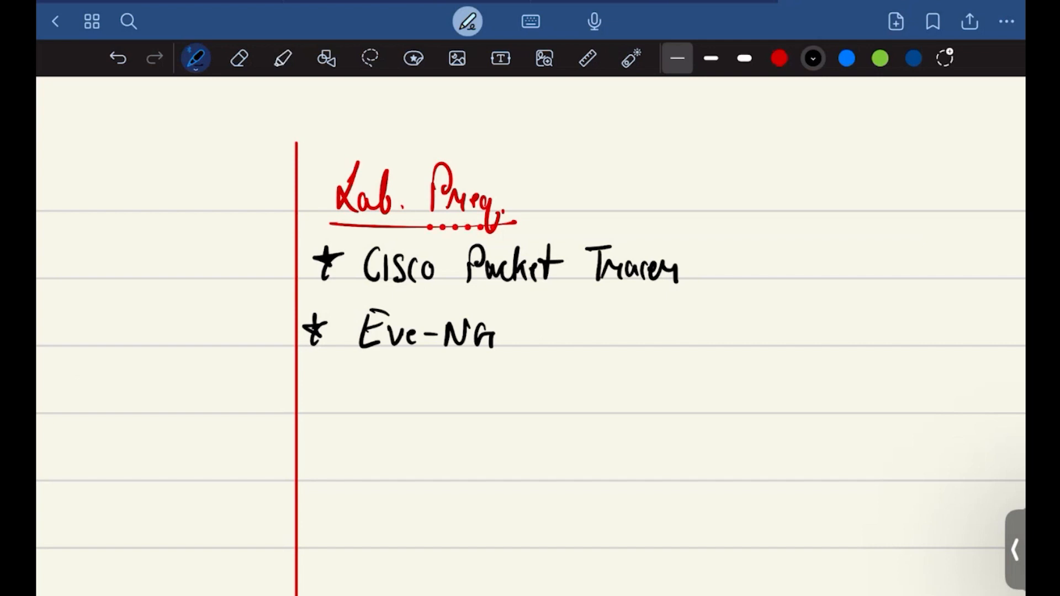
Step: Write "(VM-ware)" in parentheses after Eve-NG
{"action": "left_click_drag", "start_coordinate": [546, 303], "coordinate": [530, 364]}
{"action": "mouse_move", "coordinate": [550, 322]}
{"action": "left_mouse_down"}
{"action": "mouse_move", "coordinate": [559, 349]}
{"action": "mouse_move", "coordinate": [567, 323]}
{"action": "left_mouse_up"}
{"action": "mouse_move", "coordinate": [569, 346]}
{"action": "left_mouse_down"}
{"action": "mouse_move", "coordinate": [572, 327]}
{"action": "mouse_move", "coordinate": [591, 346]}
{"action": "mouse_move", "coordinate": [630, 328]}
{"action": "left_mouse_up"}
{"action": "left_click_drag", "start_coordinate": [637, 332], "coordinate": [658, 333]}
{"action": "left_click_drag", "start_coordinate": [660, 338], "coordinate": [666, 347]}
{"action": "mouse_move", "coordinate": [672, 299]}
{"action": "left_mouse_down"}
{"action": "mouse_move", "coordinate": [685, 328]}
{"action": "mouse_move", "coordinate": [675, 376]}
{"action": "left_mouse_up"}
Step: Add a dash and an underlined "8 GB RAM" followed by a comma in blue after the Eve-NG entry
{"action": "left_click", "coordinate": [847, 58]}
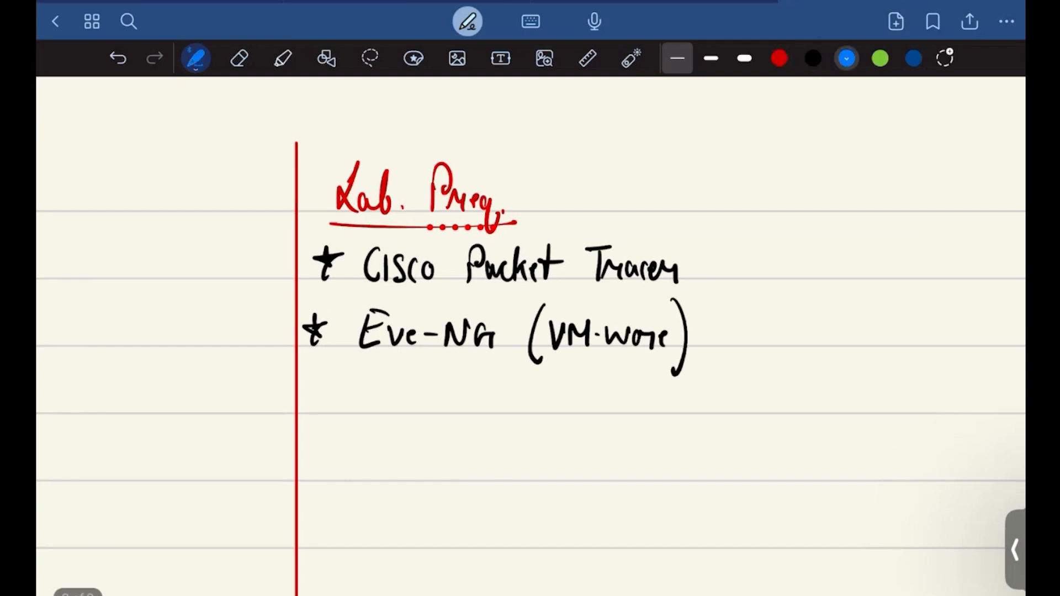
{"action": "scroll", "coordinate": [530, 332], "scroll_direction": "right", "scroll_amount": 6}
{"action": "left_click_drag", "start_coordinate": [334, 327], "coordinate": [368, 326]}
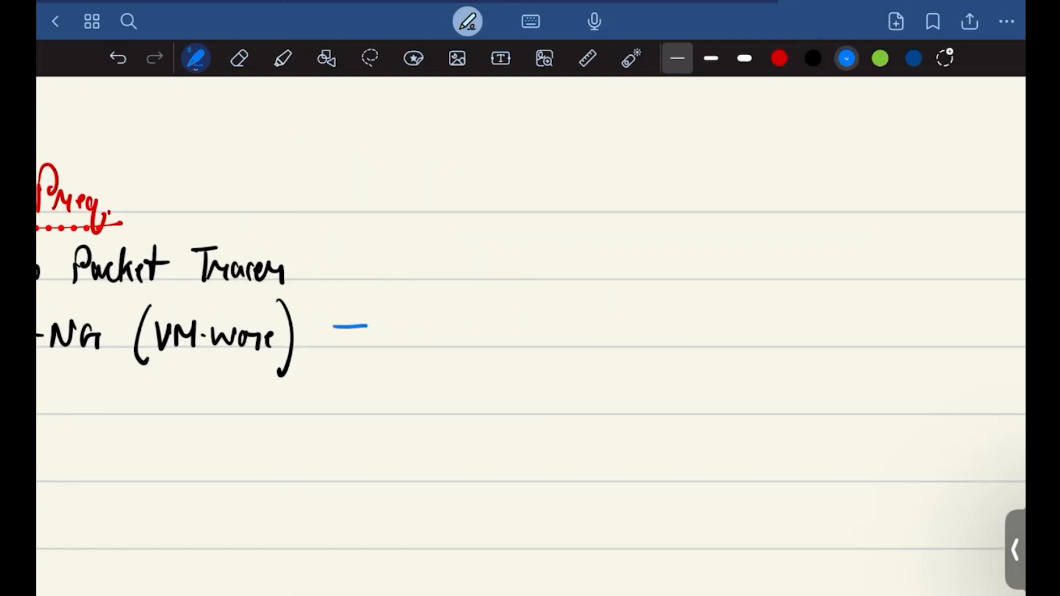
{"action": "mouse_move", "coordinate": [437, 307]}
{"action": "left_mouse_down"}
{"action": "mouse_move", "coordinate": [428, 332]}
{"action": "mouse_move", "coordinate": [432, 310]}
{"action": "mouse_move", "coordinate": [458, 343]}
{"action": "mouse_move", "coordinate": [474, 327]}
{"action": "left_mouse_up"}
{"action": "mouse_move", "coordinate": [481, 323]}
{"action": "left_mouse_down"}
{"action": "mouse_move", "coordinate": [483, 344]}
{"action": "mouse_move", "coordinate": [529, 348]}
{"action": "left_mouse_up"}
{"action": "left_click_drag", "start_coordinate": [529, 317], "coordinate": [549, 341]}
{"action": "mouse_move", "coordinate": [551, 342]}
{"action": "left_mouse_down"}
{"action": "mouse_move", "coordinate": [565, 326]}
{"action": "mouse_move", "coordinate": [591, 325]}
{"action": "mouse_move", "coordinate": [593, 348]}
{"action": "left_mouse_up"}
{"action": "left_click_drag", "start_coordinate": [382, 357], "coordinate": [641, 358]}
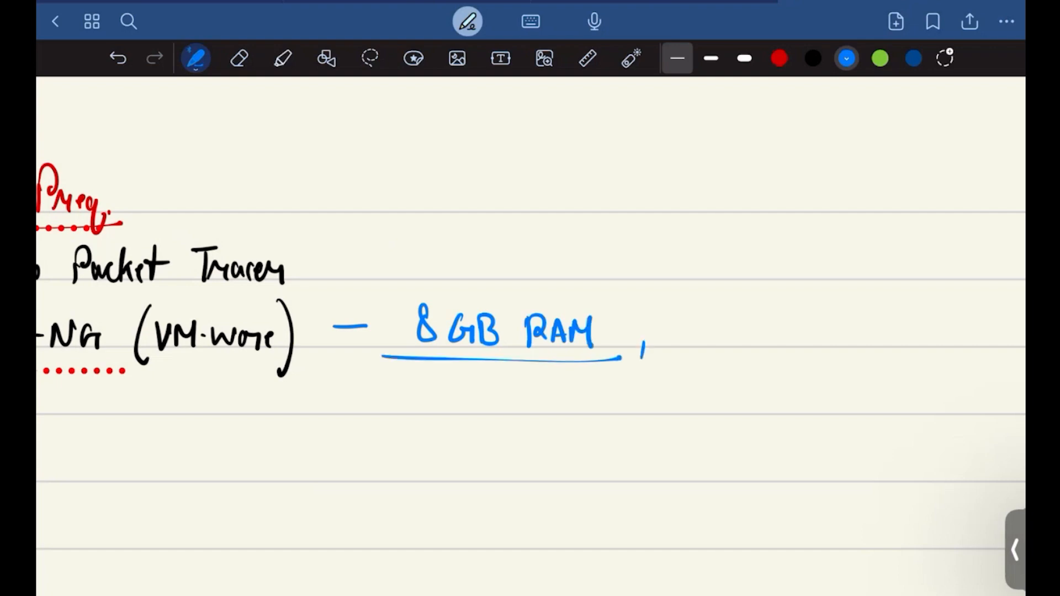
Step: Write "core-i3" in blue after the RAM requirement and underline it
{"action": "mouse_move", "coordinate": [697, 321]}
{"action": "left_mouse_down"}
{"action": "mouse_move", "coordinate": [689, 354]}
{"action": "mouse_move", "coordinate": [714, 346]}
{"action": "left_mouse_up"}
{"action": "mouse_move", "coordinate": [721, 349]}
{"action": "left_mouse_down"}
{"action": "mouse_move", "coordinate": [732, 326]}
{"action": "mouse_move", "coordinate": [746, 329]}
{"action": "mouse_move", "coordinate": [750, 348]}
{"action": "left_mouse_up"}
{"action": "left_click_drag", "start_coordinate": [759, 337], "coordinate": [779, 333]}
{"action": "left_click_drag", "start_coordinate": [780, 336], "coordinate": [790, 348]}
{"action": "left_click", "coordinate": [785, 316]}
{"action": "left_click_drag", "start_coordinate": [668, 361], "coordinate": [839, 359]}
Step: Draw a straight horizontal red divider from the vertical line across the area below the Eve-NG entry
{"action": "scroll", "coordinate": [531, 331], "scroll_direction": "left", "scroll_amount": 2}
{"action": "scroll", "coordinate": [530, 331], "scroll_direction": "down", "scroll_amount": 3}
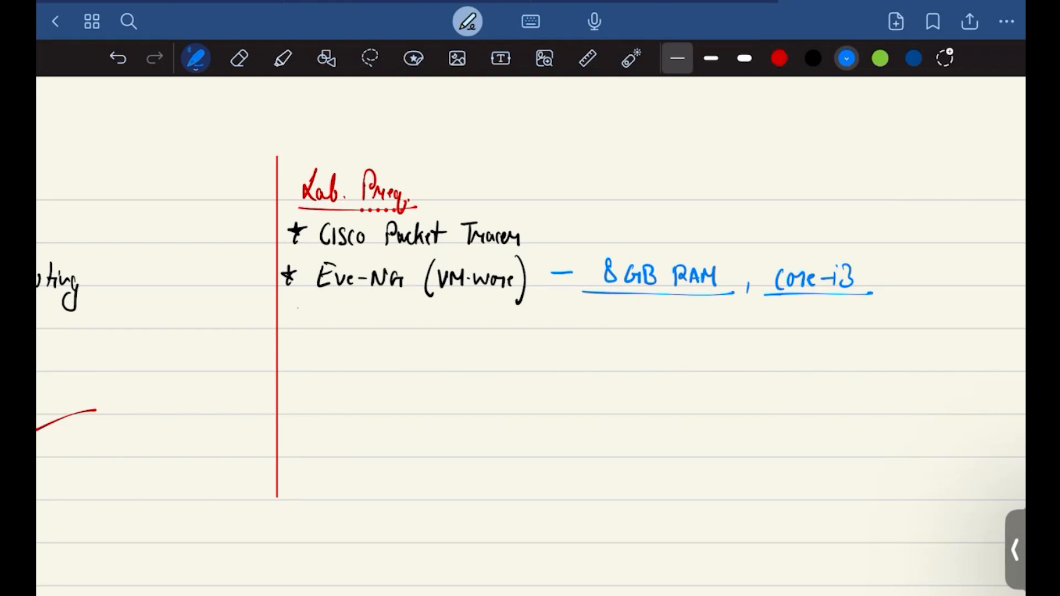
{"action": "left_click", "coordinate": [779, 59]}
{"action": "left_click_drag", "start_coordinate": [281, 326], "coordinate": [943, 326]}
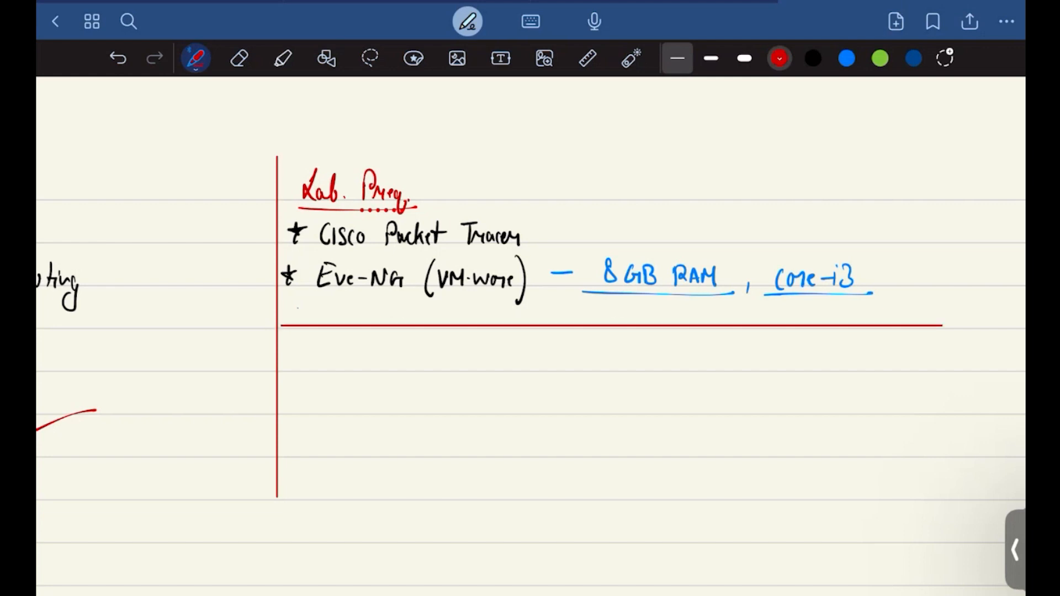
Step: Write the heading "Pre.req. for training." in red below the horizontal divider and underline it
{"action": "left_click", "coordinate": [813, 59]}
{"action": "scroll", "coordinate": [530, 336], "scroll_direction": "down", "scroll_amount": 3}
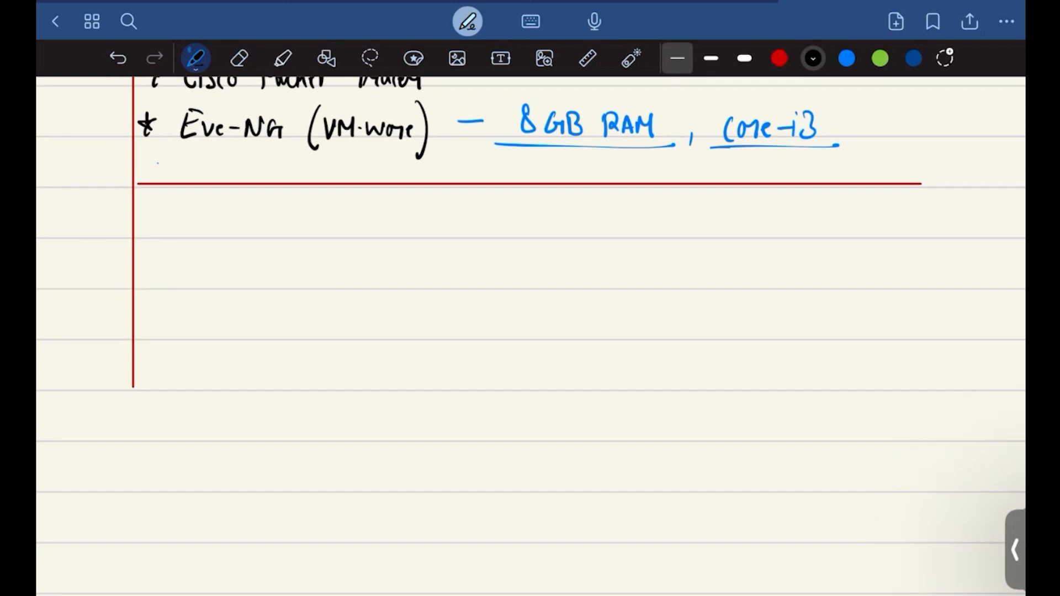
{"action": "left_click", "coordinate": [780, 58]}
{"action": "mouse_move", "coordinate": [158, 218]}
{"action": "left_mouse_down"}
{"action": "mouse_move", "coordinate": [153, 247]}
{"action": "mouse_move", "coordinate": [167, 224]}
{"action": "mouse_move", "coordinate": [189, 239]}
{"action": "mouse_move", "coordinate": [255, 239]}
{"action": "left_mouse_up"}
{"action": "mouse_move", "coordinate": [257, 231]}
{"action": "left_mouse_down"}
{"action": "mouse_move", "coordinate": [269, 227]}
{"action": "mouse_move", "coordinate": [260, 260]}
{"action": "left_mouse_up"}
{"action": "left_click_drag", "start_coordinate": [313, 206], "coordinate": [295, 263]}
{"action": "left_click_drag", "start_coordinate": [323, 225], "coordinate": [370, 240]}
{"action": "mouse_move", "coordinate": [363, 220]}
{"action": "left_mouse_down"}
{"action": "mouse_move", "coordinate": [423, 239]}
{"action": "mouse_move", "coordinate": [472, 227]}
{"action": "mouse_move", "coordinate": [458, 269]}
{"action": "left_mouse_up"}
{"action": "left_click", "coordinate": [485, 235]}
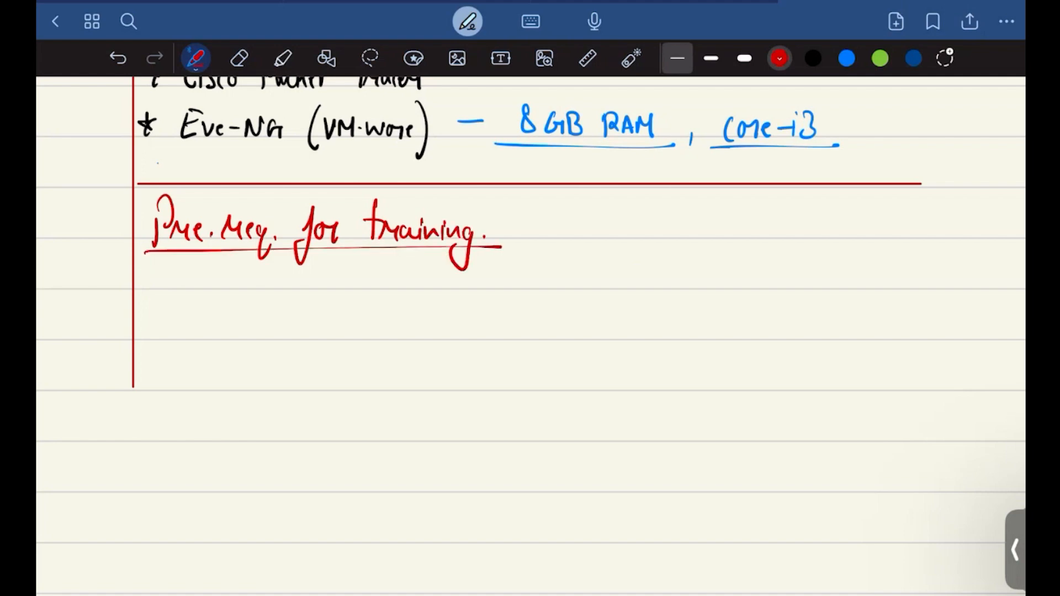
Step: Handwrite the starred bullet "Routing Protocals" in black under the training heading
{"action": "left_click", "coordinate": [813, 58]}
{"action": "left_click_drag", "start_coordinate": [161, 266], "coordinate": [150, 284]}
{"action": "left_click_drag", "start_coordinate": [148, 276], "coordinate": [160, 296]}
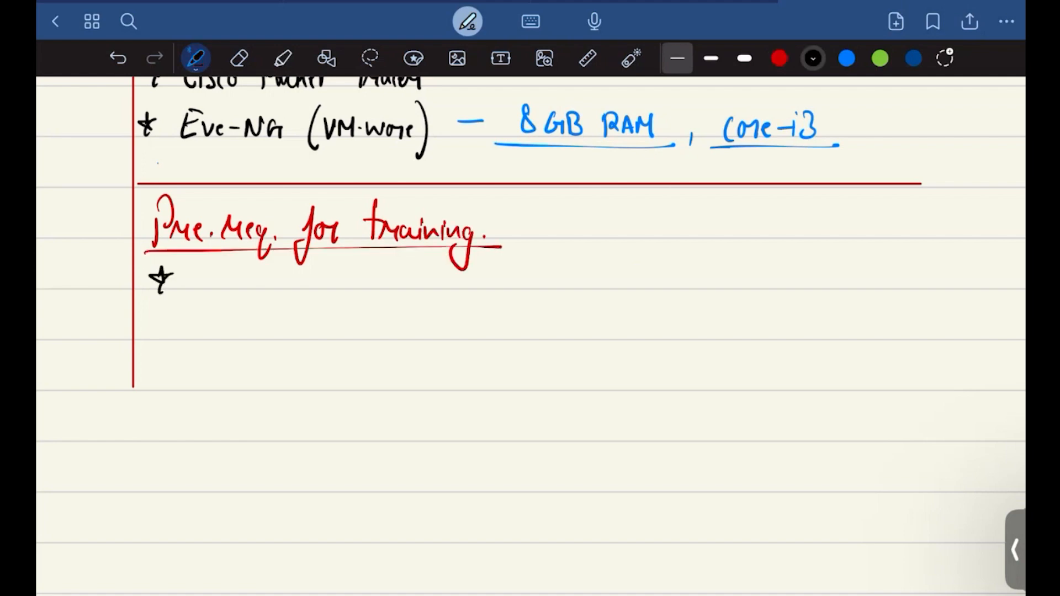
{"action": "scroll", "coordinate": [530, 335], "scroll_direction": "up", "scroll_amount": 5}
{"action": "mouse_move", "coordinate": [264, 236]}
{"action": "left_mouse_down"}
{"action": "mouse_move", "coordinate": [282, 220]}
{"action": "mouse_move", "coordinate": [330, 235]}
{"action": "mouse_move", "coordinate": [372, 222]}
{"action": "mouse_move", "coordinate": [382, 264]}
{"action": "mouse_move", "coordinate": [358, 256]}
{"action": "left_mouse_up"}
{"action": "left_click_drag", "start_coordinate": [413, 195], "coordinate": [417, 238]}
{"action": "mouse_move", "coordinate": [414, 197]}
{"action": "left_mouse_down"}
{"action": "mouse_move", "coordinate": [418, 222]}
{"action": "mouse_move", "coordinate": [476, 238]}
{"action": "mouse_move", "coordinate": [512, 227]}
{"action": "mouse_move", "coordinate": [547, 196]}
{"action": "left_mouse_up"}
{"action": "left_click_drag", "start_coordinate": [548, 232], "coordinate": [553, 238]}
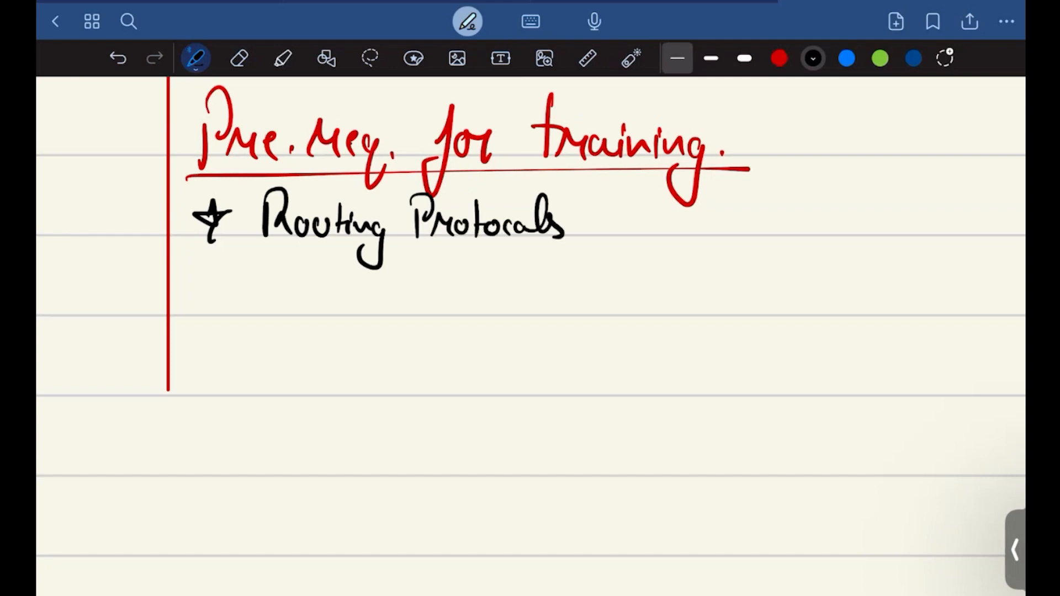
Step: Add a starred bullet reading "CCNA" and draw a long black line beneath it
{"action": "left_click_drag", "start_coordinate": [205, 277], "coordinate": [202, 300]}
{"action": "mouse_move", "coordinate": [189, 288]}
{"action": "left_mouse_down"}
{"action": "mouse_move", "coordinate": [221, 293]}
{"action": "mouse_move", "coordinate": [202, 314]}
{"action": "left_mouse_up"}
{"action": "left_click_drag", "start_coordinate": [244, 280], "coordinate": [261, 320]}
{"action": "mouse_move", "coordinate": [279, 321]}
{"action": "left_mouse_down"}
{"action": "mouse_move", "coordinate": [237, 303]}
{"action": "mouse_move", "coordinate": [295, 315]}
{"action": "left_mouse_up"}
{"action": "left_click_drag", "start_coordinate": [295, 301], "coordinate": [331, 320]}
{"action": "left_click", "coordinate": [319, 293]}
{"action": "mouse_move", "coordinate": [260, 284]}
{"action": "left_mouse_down"}
{"action": "mouse_move", "coordinate": [279, 310]}
{"action": "mouse_move", "coordinate": [345, 276]}
{"action": "mouse_move", "coordinate": [287, 321]}
{"action": "left_mouse_up"}
{"action": "left_click_drag", "start_coordinate": [310, 287], "coordinate": [310, 314]}
{"action": "mouse_move", "coordinate": [319, 317]}
{"action": "left_mouse_down"}
{"action": "mouse_move", "coordinate": [320, 289]}
{"action": "mouse_move", "coordinate": [343, 286]}
{"action": "left_mouse_up"}
{"action": "mouse_move", "coordinate": [343, 318]}
{"action": "left_mouse_down"}
{"action": "mouse_move", "coordinate": [357, 288]}
{"action": "mouse_move", "coordinate": [369, 317]}
{"action": "left_mouse_up"}
{"action": "left_click_drag", "start_coordinate": [354, 304], "coordinate": [370, 303]}
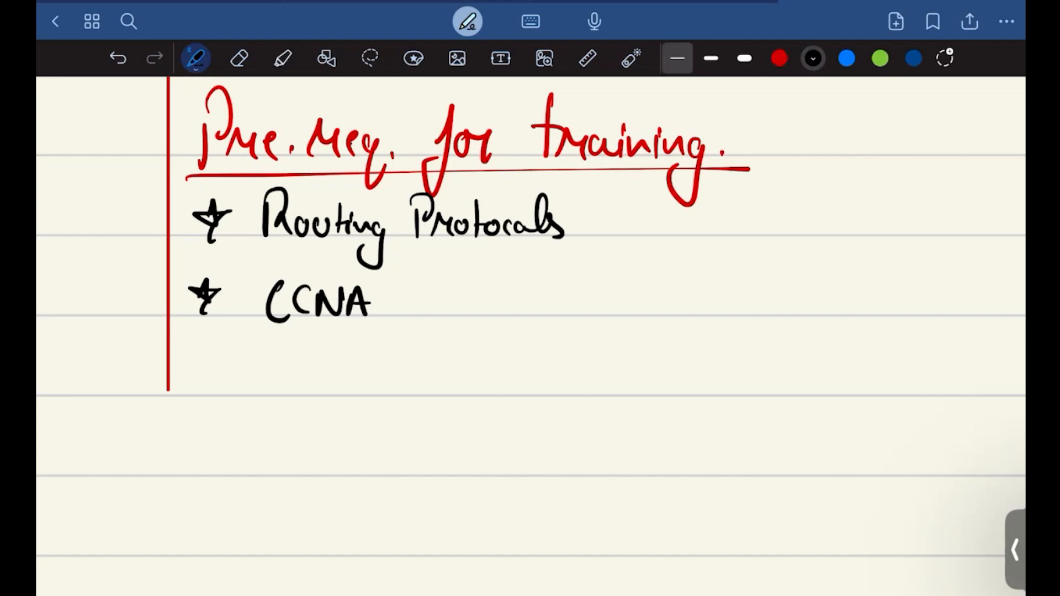
{"action": "left_click_drag", "start_coordinate": [196, 348], "coordinate": [640, 330]}
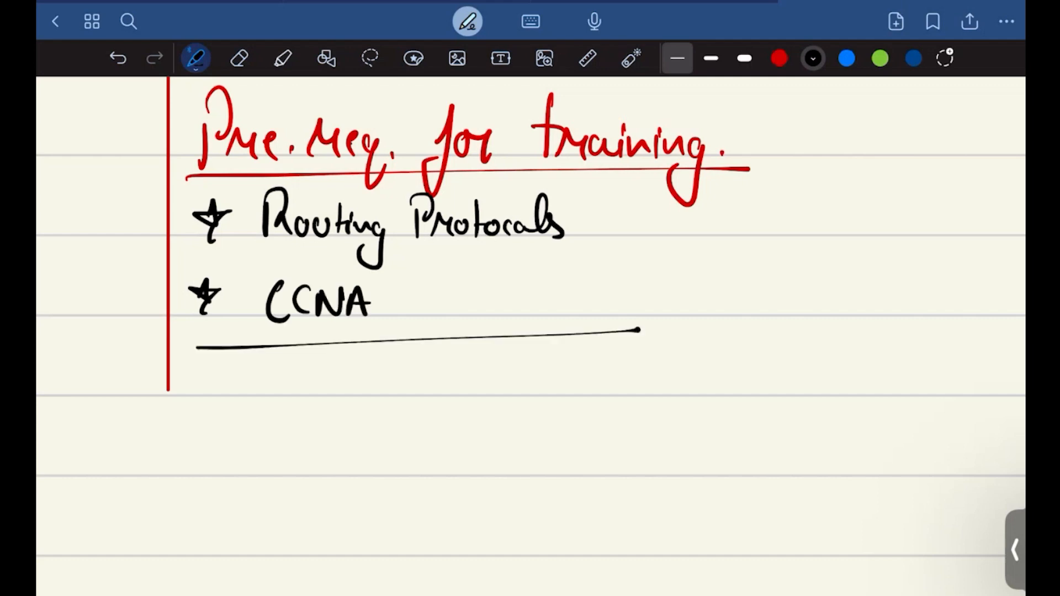
Step: Draw a straight horizontal red divider across the page beneath both columns of notes
{"action": "scroll", "coordinate": [530, 332], "scroll_direction": "down", "scroll_amount": 3}
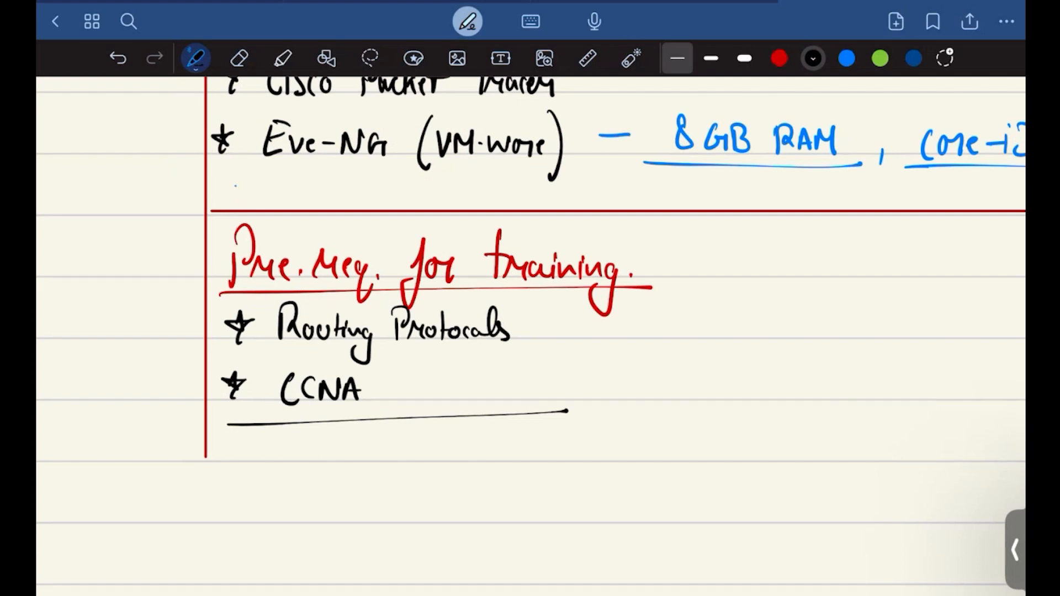
{"action": "scroll", "coordinate": [530, 336], "scroll_direction": "down", "scroll_amount": 5}
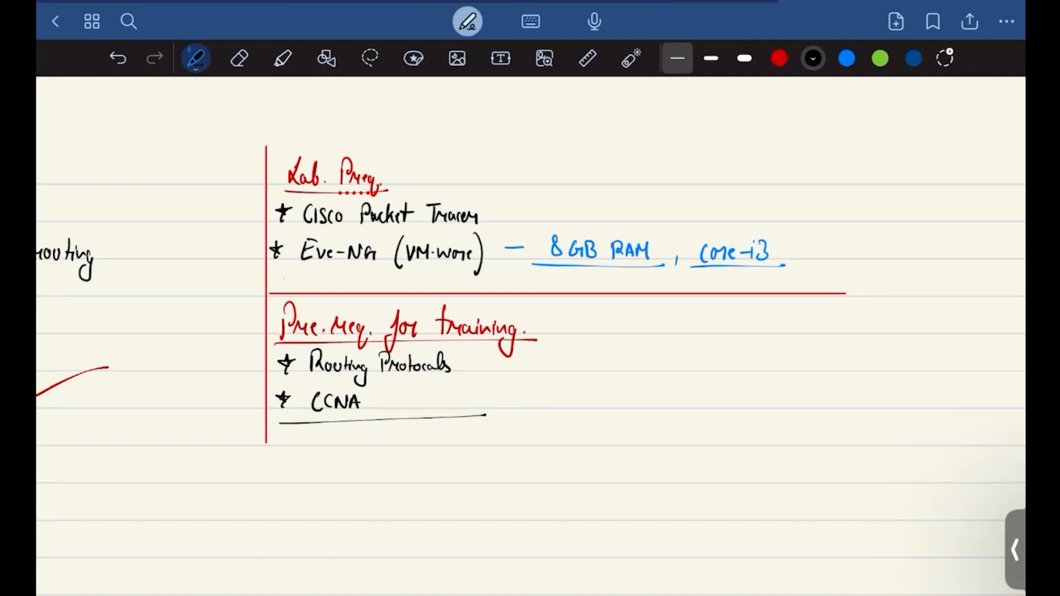
{"action": "scroll", "coordinate": [530, 336], "scroll_direction": "down", "scroll_amount": 5}
{"action": "scroll", "coordinate": [530, 336], "scroll_direction": "up", "scroll_amount": 5}
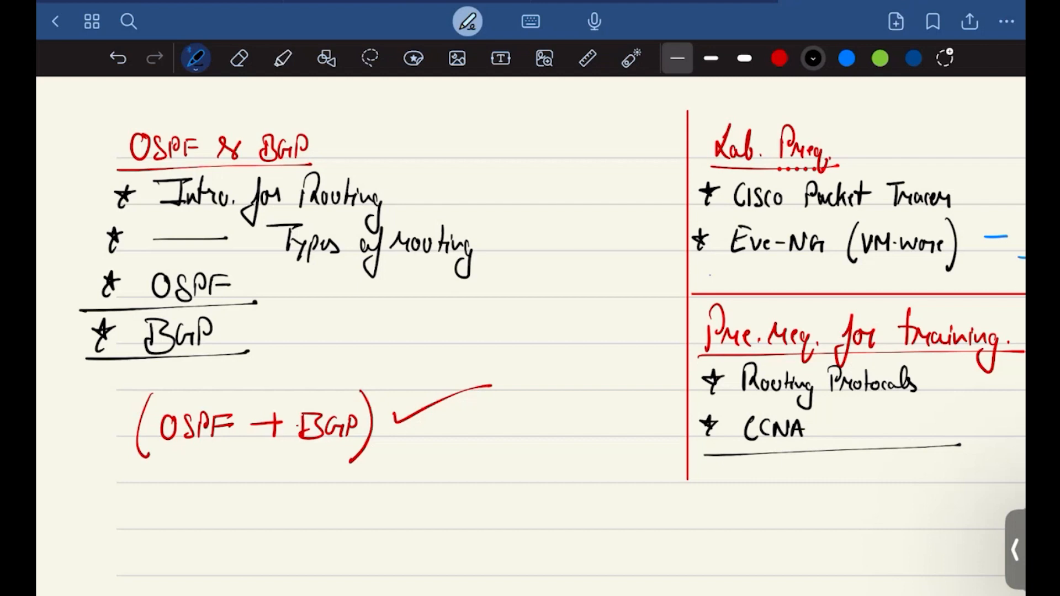
{"action": "scroll", "coordinate": [530, 336], "scroll_direction": "down", "scroll_amount": 3}
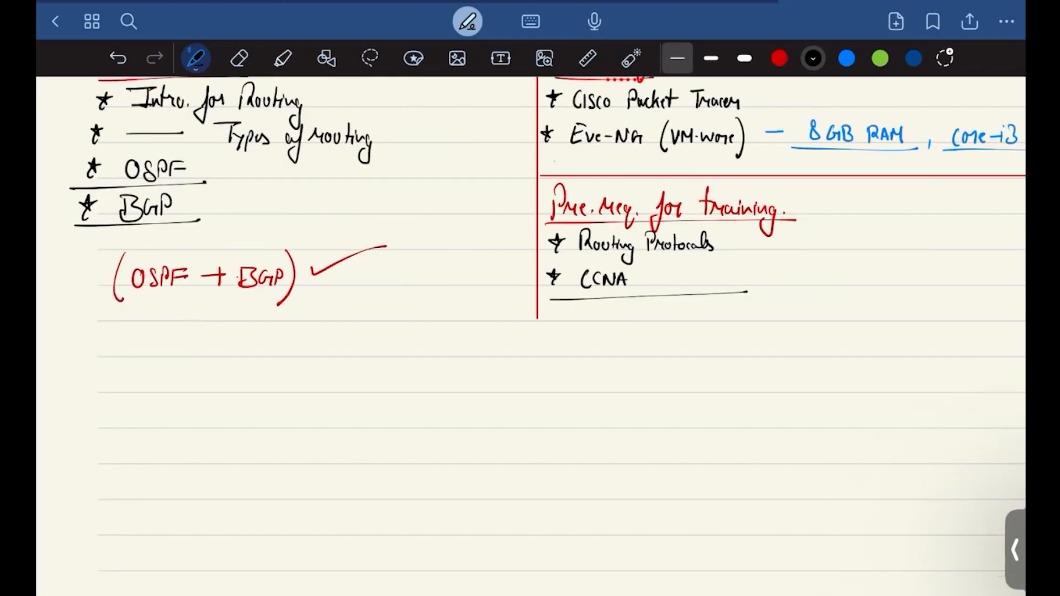
{"action": "left_click", "coordinate": [779, 58]}
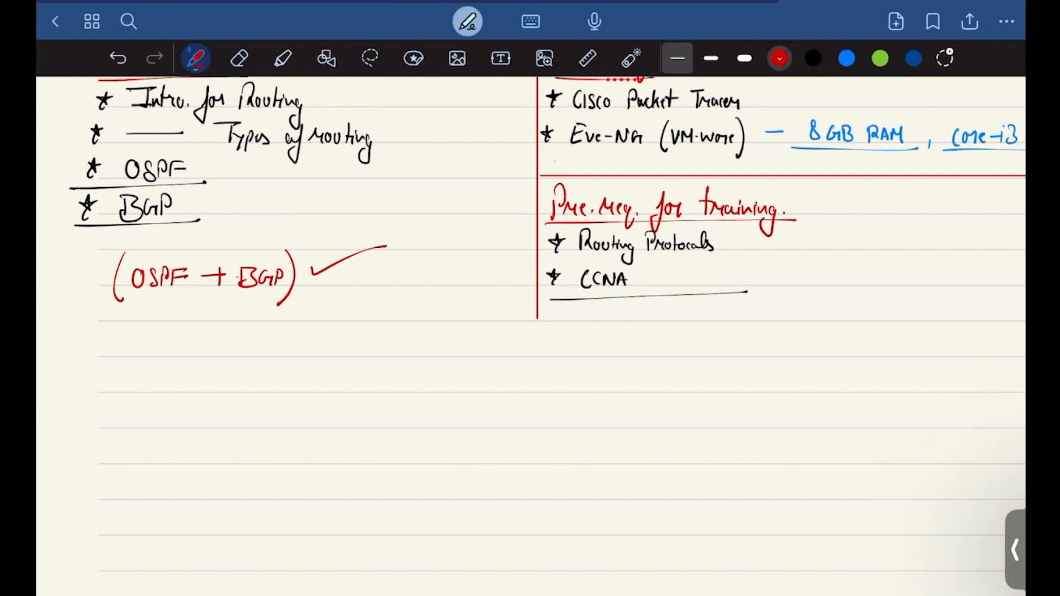
{"action": "scroll", "coordinate": [530, 336], "scroll_direction": "down", "scroll_amount": 3}
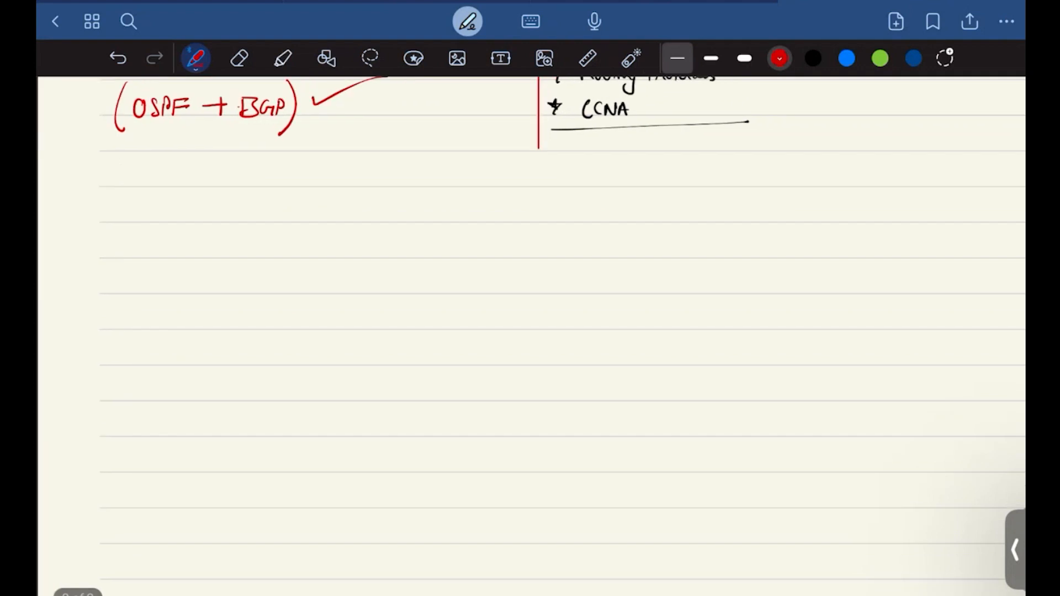
{"action": "left_click_drag", "start_coordinate": [106, 173], "coordinate": [867, 173]}
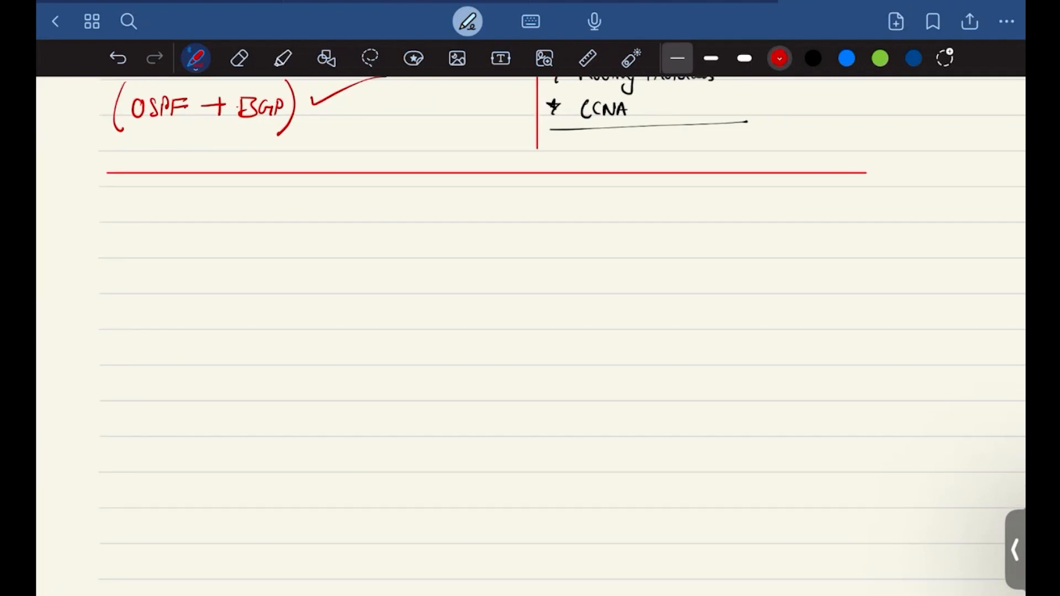
Step: Handwrite "CCNA" in red below the new horizontal divider
{"action": "scroll", "coordinate": [99, 251], "scroll_direction": "up", "scroll_amount": 3}
{"action": "mouse_move", "coordinate": [156, 171]}
{"action": "left_mouse_down"}
{"action": "mouse_move", "coordinate": [142, 189]}
{"action": "mouse_move", "coordinate": [156, 203]}
{"action": "left_mouse_up"}
{"action": "mouse_move", "coordinate": [176, 175]}
{"action": "left_mouse_down"}
{"action": "mouse_move", "coordinate": [175, 204]}
{"action": "mouse_move", "coordinate": [188, 179]}
{"action": "mouse_move", "coordinate": [214, 178]}
{"action": "mouse_move", "coordinate": [238, 203]}
{"action": "left_mouse_up"}
{"action": "left_click_drag", "start_coordinate": [216, 192], "coordinate": [240, 192]}
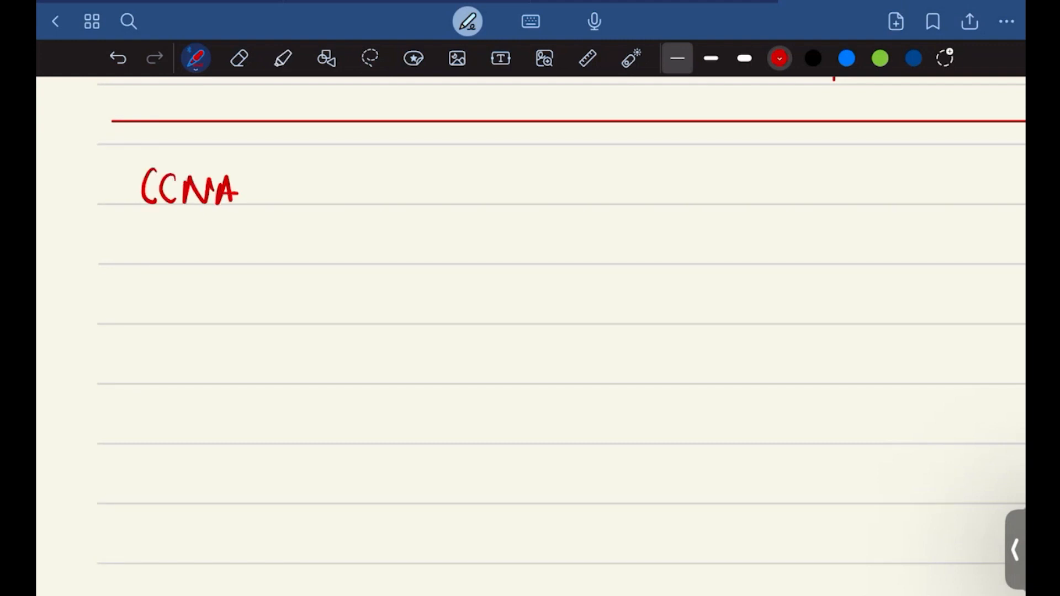
Step: Handwrite "CCNP — ENCOR — ENARSI" in red on the line below CCNA
{"action": "mouse_move", "coordinate": [153, 243]}
{"action": "left_mouse_down"}
{"action": "mouse_move", "coordinate": [151, 269]}
{"action": "mouse_move", "coordinate": [160, 253]}
{"action": "mouse_move", "coordinate": [176, 267]}
{"action": "left_mouse_up"}
{"action": "mouse_move", "coordinate": [180, 267]}
{"action": "left_mouse_down"}
{"action": "mouse_move", "coordinate": [182, 246]}
{"action": "mouse_move", "coordinate": [209, 269]}
{"action": "left_mouse_up"}
{"action": "mouse_move", "coordinate": [210, 240]}
{"action": "left_mouse_down"}
{"action": "mouse_move", "coordinate": [214, 259]}
{"action": "mouse_move", "coordinate": [294, 249]}
{"action": "mouse_move", "coordinate": [342, 265]}
{"action": "left_mouse_up"}
{"action": "left_click_drag", "start_coordinate": [329, 253], "coordinate": [360, 241]}
{"action": "mouse_move", "coordinate": [357, 243]}
{"action": "left_mouse_down"}
{"action": "mouse_move", "coordinate": [358, 264]}
{"action": "mouse_move", "coordinate": [386, 241]}
{"action": "mouse_move", "coordinate": [403, 266]}
{"action": "mouse_move", "coordinate": [410, 248]}
{"action": "left_mouse_up"}
{"action": "mouse_move", "coordinate": [415, 264]}
{"action": "left_mouse_down"}
{"action": "mouse_move", "coordinate": [423, 252]}
{"action": "mouse_move", "coordinate": [428, 264]}
{"action": "mouse_move", "coordinate": [518, 250]}
{"action": "mouse_move", "coordinate": [551, 267]}
{"action": "mouse_move", "coordinate": [568, 240]}
{"action": "left_mouse_up"}
{"action": "left_click_drag", "start_coordinate": [548, 254], "coordinate": [563, 253]}
{"action": "mouse_move", "coordinate": [574, 248]}
{"action": "left_mouse_down"}
{"action": "mouse_move", "coordinate": [575, 267]}
{"action": "mouse_move", "coordinate": [590, 265]}
{"action": "left_mouse_up"}
{"action": "mouse_move", "coordinate": [590, 265]}
{"action": "left_mouse_down"}
{"action": "mouse_move", "coordinate": [600, 243]}
{"action": "mouse_move", "coordinate": [621, 267]}
{"action": "mouse_move", "coordinate": [642, 264]}
{"action": "left_mouse_up"}
{"action": "mouse_move", "coordinate": [660, 243]}
{"action": "left_mouse_down"}
{"action": "mouse_move", "coordinate": [649, 266]}
{"action": "mouse_move", "coordinate": [679, 242]}
{"action": "left_mouse_up"}
{"action": "left_click_drag", "start_coordinate": [670, 243], "coordinate": [670, 266]}
{"action": "left_click_drag", "start_coordinate": [660, 267], "coordinate": [687, 265]}
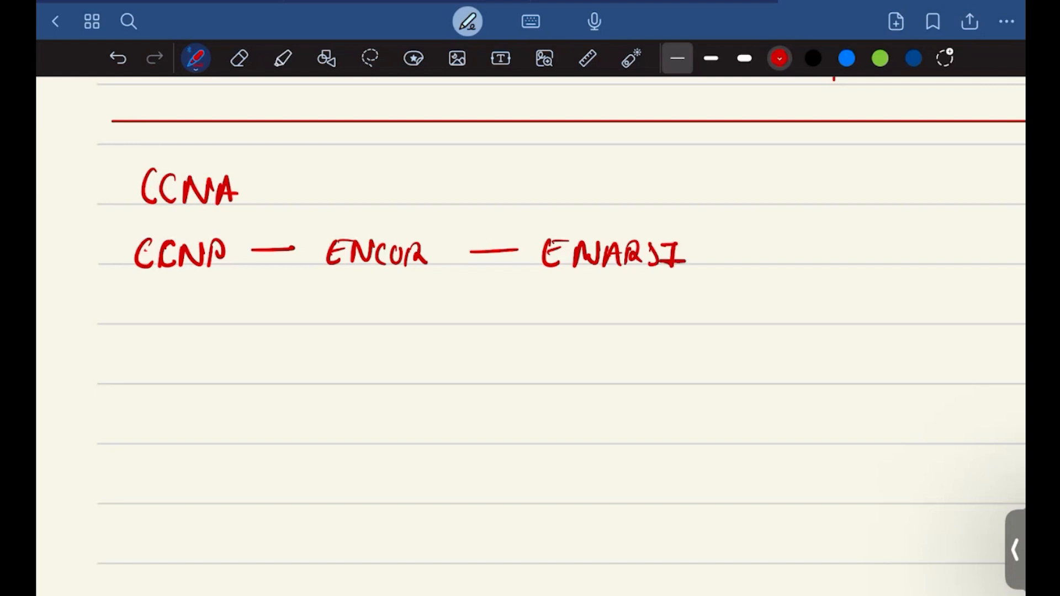
Step: Underline ENCOR, circle ENARSI and draw an arrow leading out of the circle
{"action": "left_click_drag", "start_coordinate": [302, 279], "coordinate": [433, 273]}
{"action": "scroll", "coordinate": [530, 336], "scroll_direction": "right", "scroll_amount": 3}
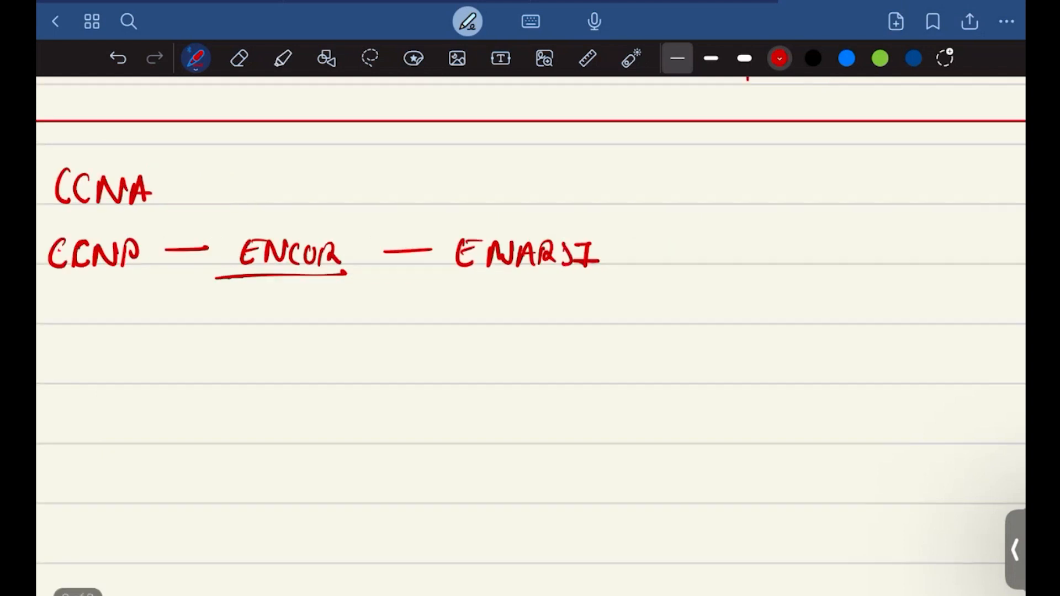
{"action": "scroll", "coordinate": [426, 238], "scroll_direction": "down", "scroll_amount": 3}
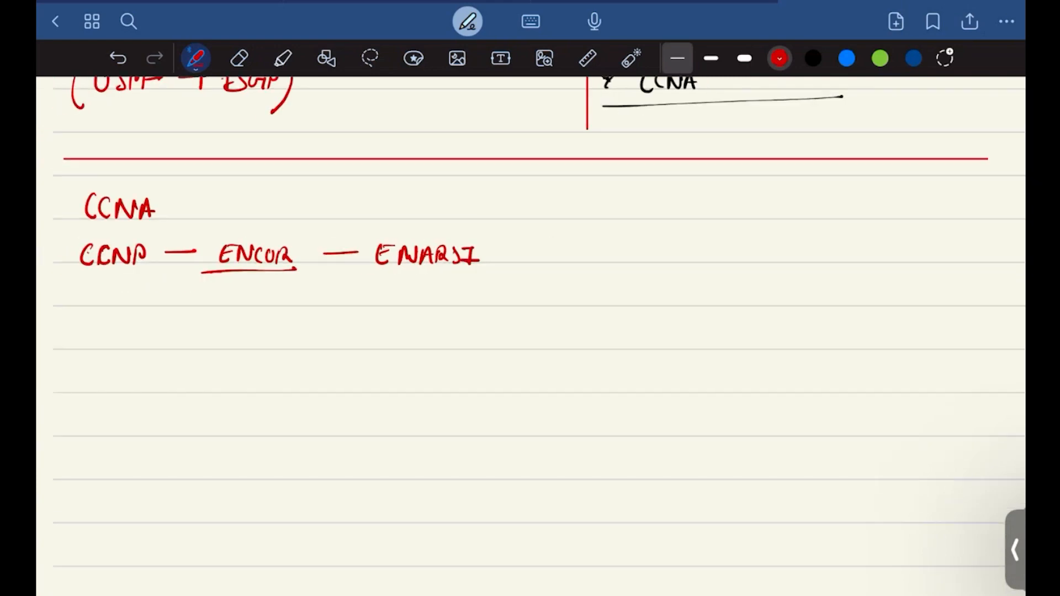
{"action": "mouse_move", "coordinate": [481, 229]}
{"action": "left_mouse_down"}
{"action": "mouse_move", "coordinate": [434, 216]}
{"action": "mouse_move", "coordinate": [494, 257]}
{"action": "mouse_move", "coordinate": [577, 252]}
{"action": "left_mouse_up"}
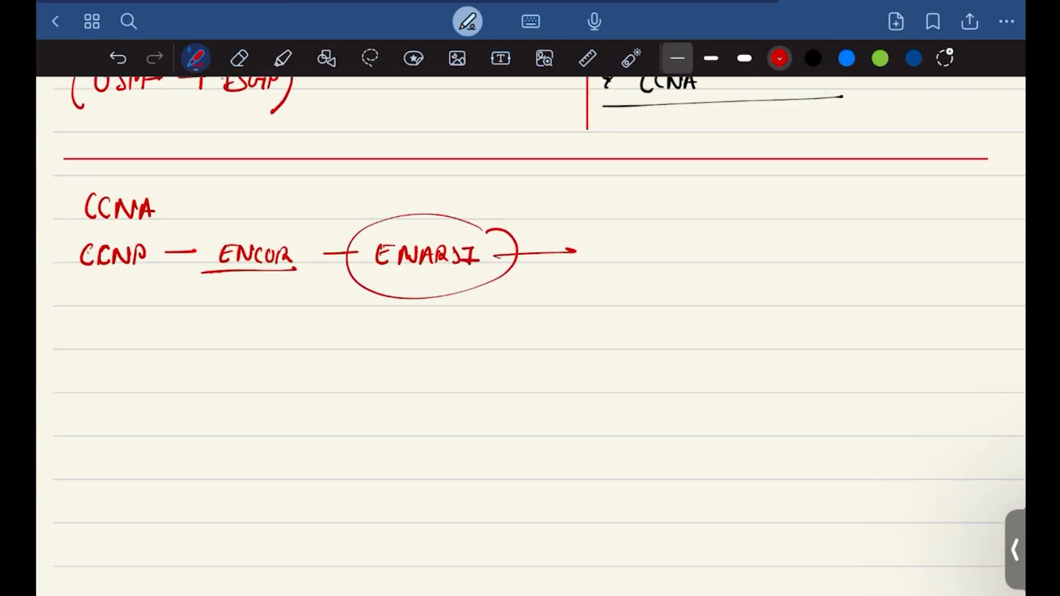
Step: Erase the CCNA entry and the whole CCNP line with its underline, circle and arrow, keeping the divider
{"action": "left_click", "coordinate": [239, 58]}
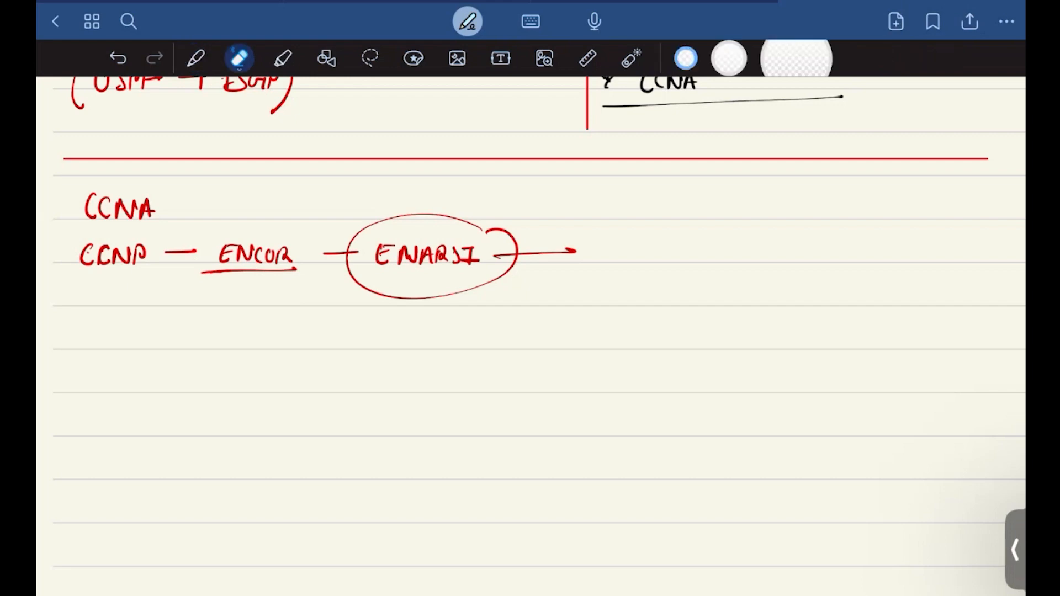
{"action": "left_click_drag", "start_coordinate": [91, 207], "coordinate": [160, 199]}
{"action": "mouse_move", "coordinate": [83, 255]}
{"action": "left_mouse_down"}
{"action": "mouse_move", "coordinate": [237, 236]}
{"action": "mouse_move", "coordinate": [166, 274]}
{"action": "mouse_move", "coordinate": [308, 258]}
{"action": "mouse_move", "coordinate": [595, 260]}
{"action": "mouse_move", "coordinate": [370, 307]}
{"action": "mouse_move", "coordinate": [397, 299]}
{"action": "left_mouse_up"}
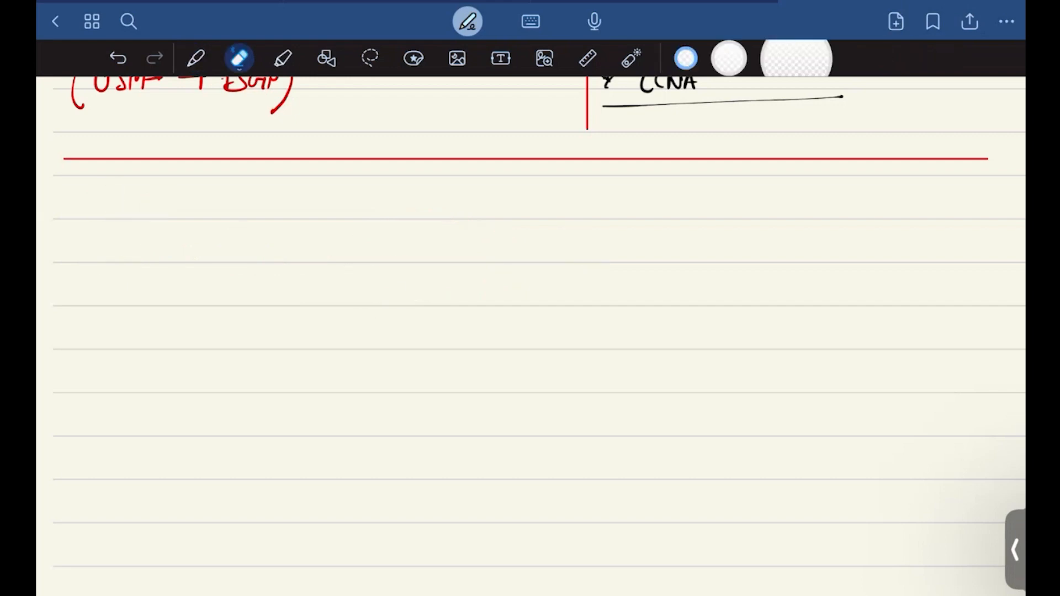
{"action": "scroll", "coordinate": [530, 336], "scroll_direction": "down", "scroll_amount": 5}
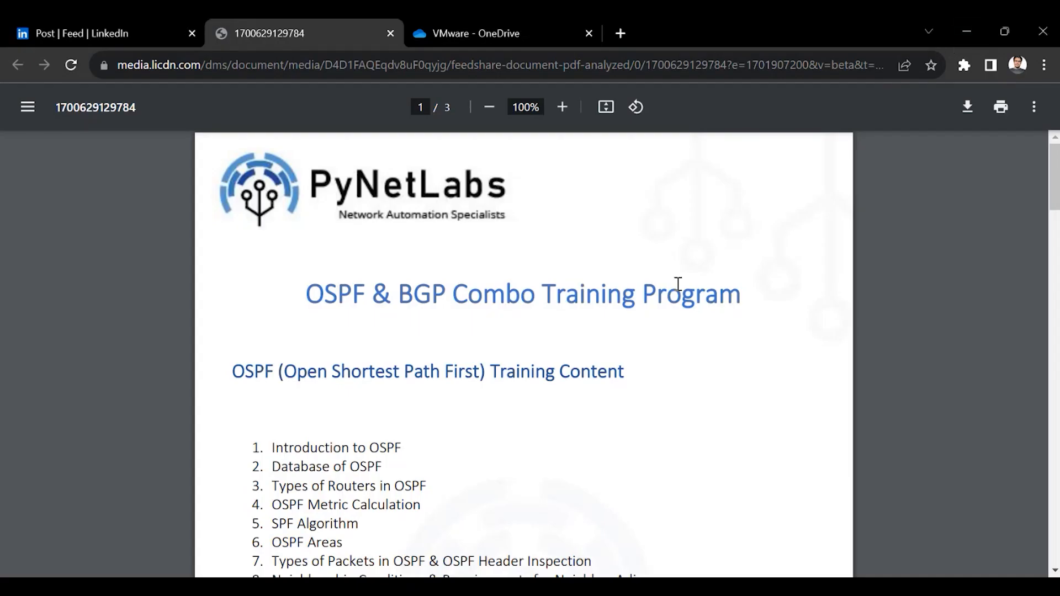
Step: Switch to the browser and review the OSPF training content list in the OSPF & BGP Combo Training Program PDF
{"action": "scroll", "coordinate": [679, 286], "scroll_direction": "down", "scroll_amount": 2}
{"action": "scroll", "coordinate": [678, 285], "scroll_direction": "down", "scroll_amount": 1}
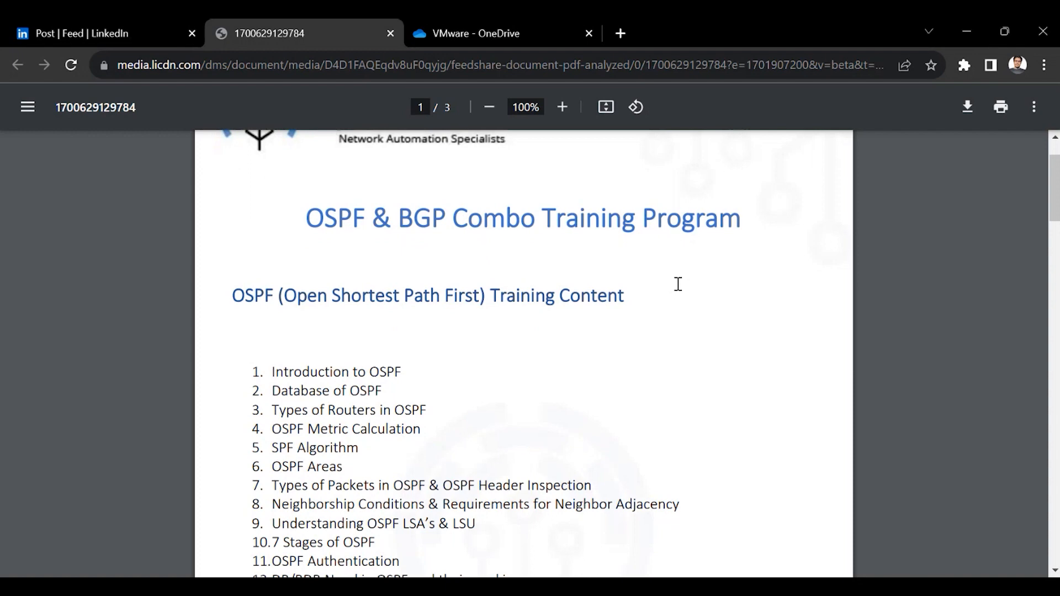
{"action": "scroll", "coordinate": [679, 285], "scroll_direction": "down", "scroll_amount": 3}
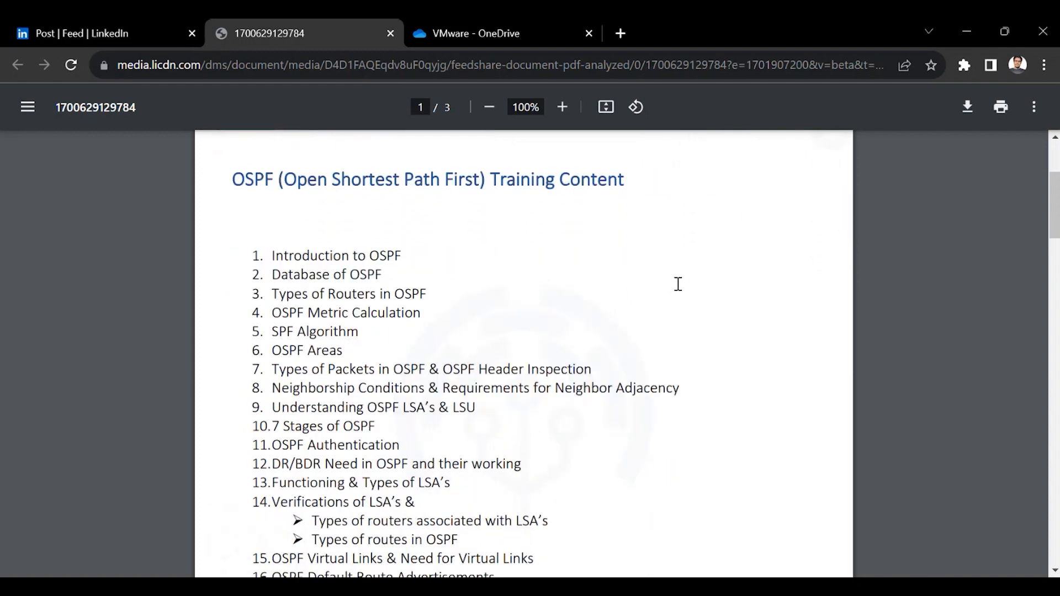
{"action": "scroll", "coordinate": [679, 284], "scroll_direction": "down", "scroll_amount": 1}
{"action": "left_click_drag", "start_coordinate": [247, 224], "coordinate": [439, 263]}
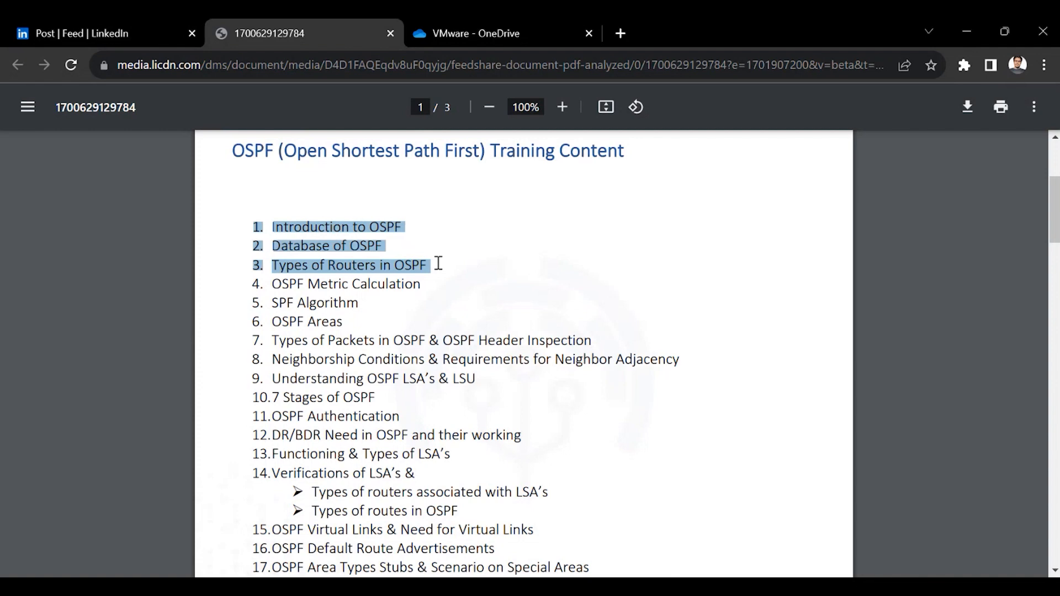
{"action": "scroll", "coordinate": [439, 263], "scroll_direction": "down", "scroll_amount": 8}
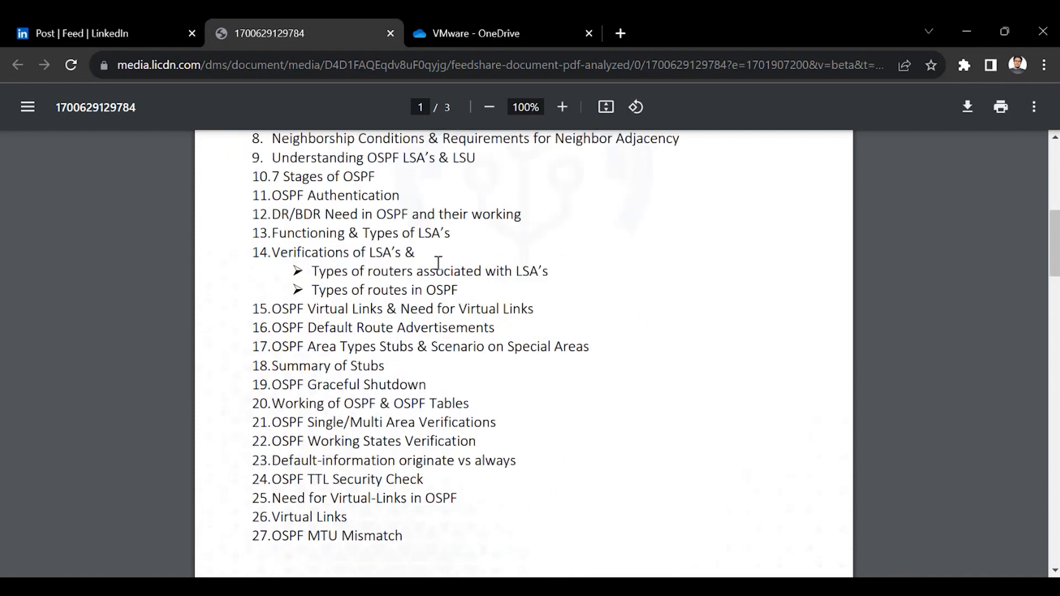
{"action": "scroll", "coordinate": [438, 263], "scroll_direction": "up", "scroll_amount": 5}
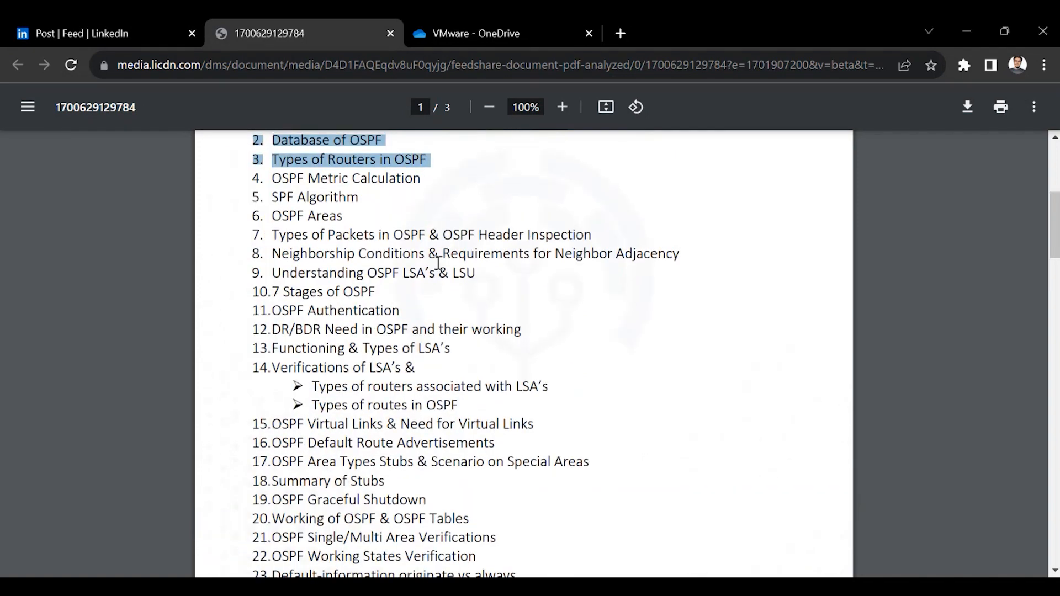
{"action": "scroll", "coordinate": [439, 264], "scroll_direction": "up", "scroll_amount": 8}
{"action": "left_click_drag", "start_coordinate": [439, 263], "coordinate": [459, 381]}
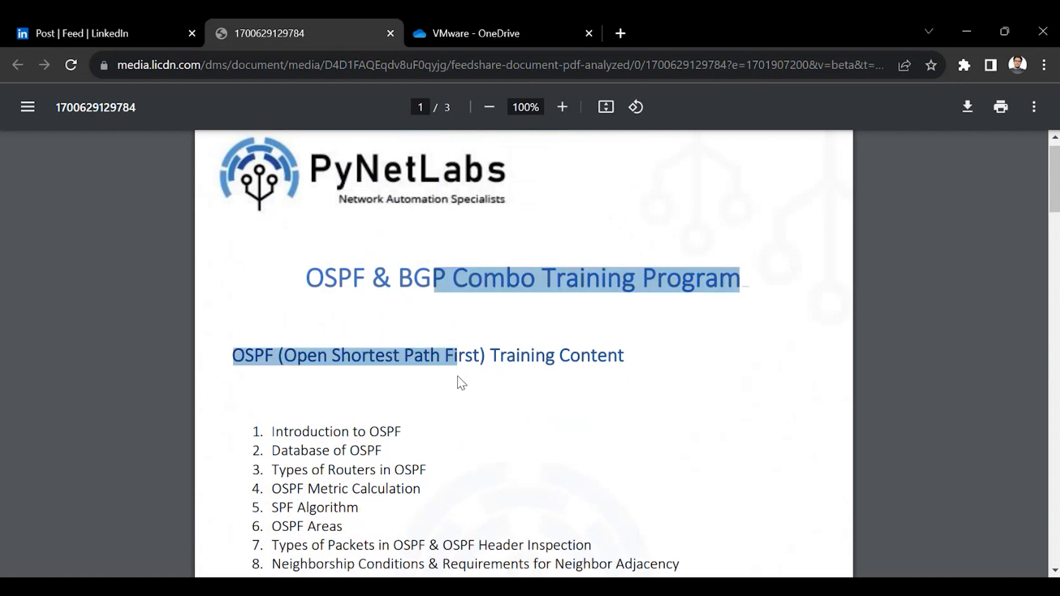
{"action": "left_click", "coordinate": [493, 385]}
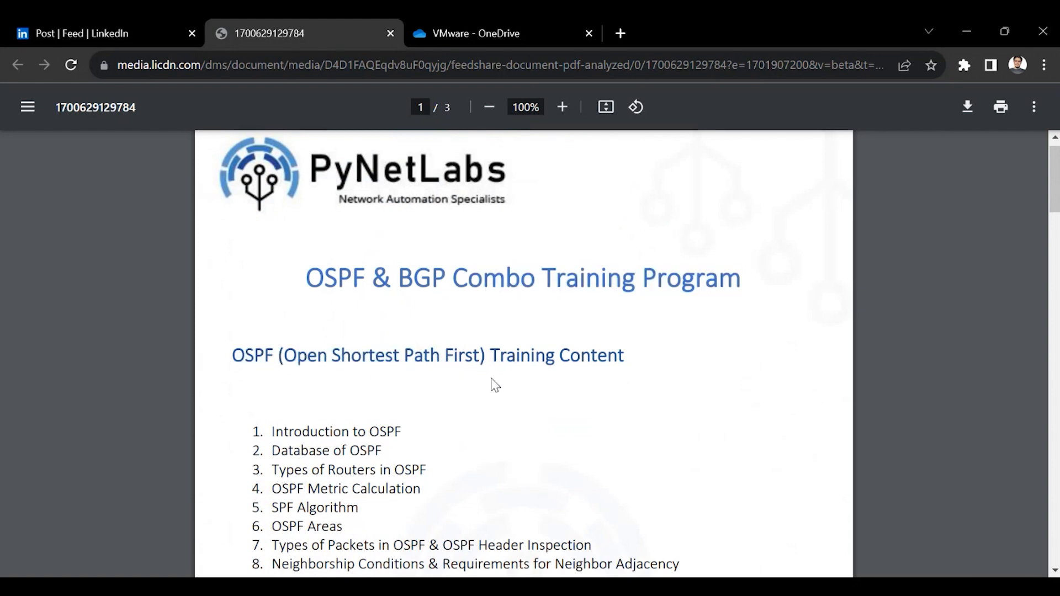
Step: View the OneDrive page for the file EVE_NG without csr.ova
{"action": "left_click", "coordinate": [482, 39]}
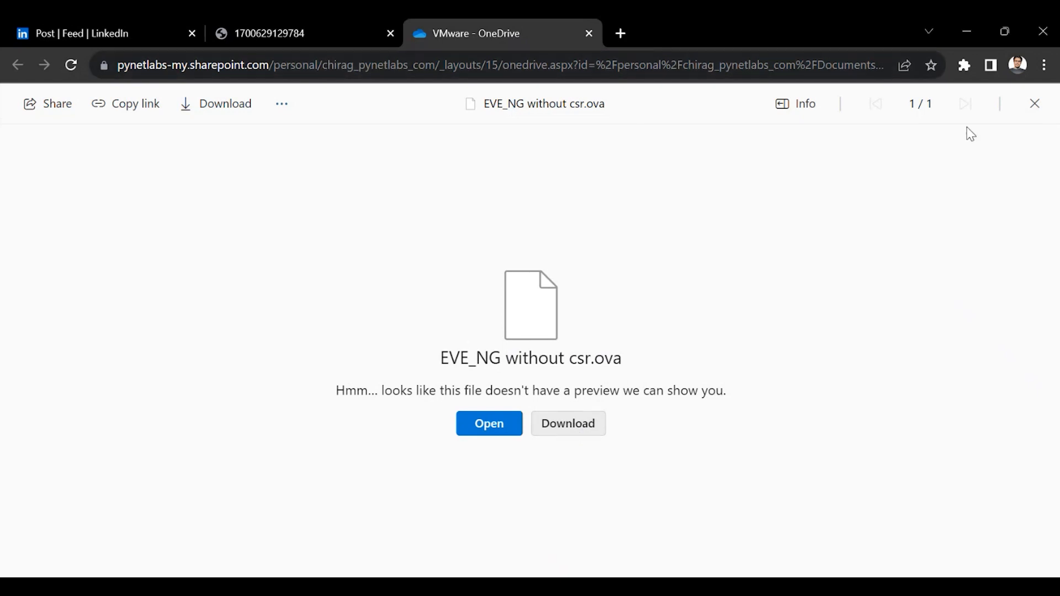
{"action": "left_click", "coordinate": [990, 380]}
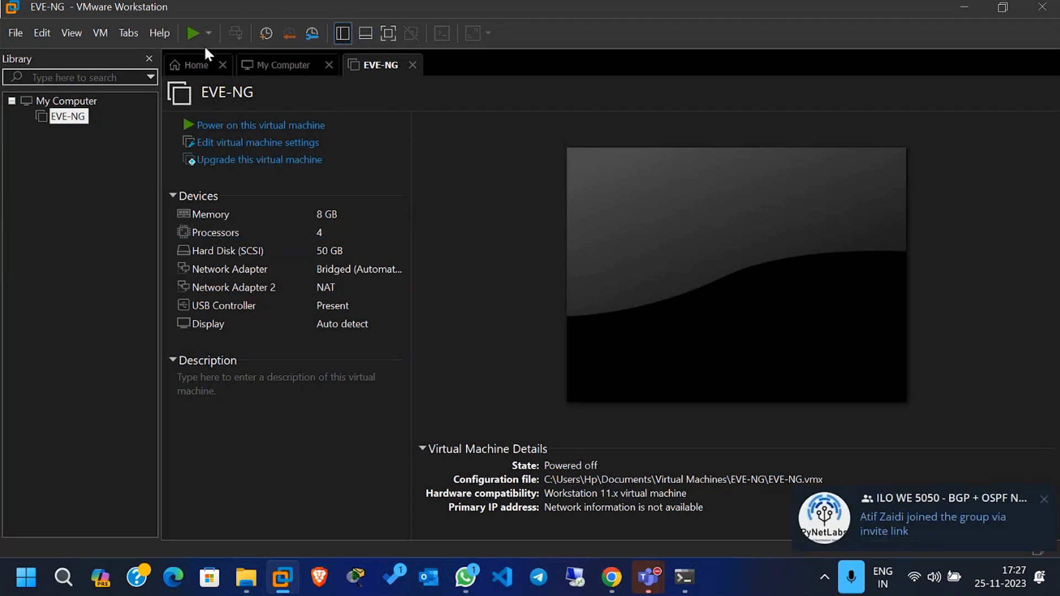
Step: In VMware Workstation, check the product and version information, and close the program
{"action": "left_click", "coordinate": [163, 32]}
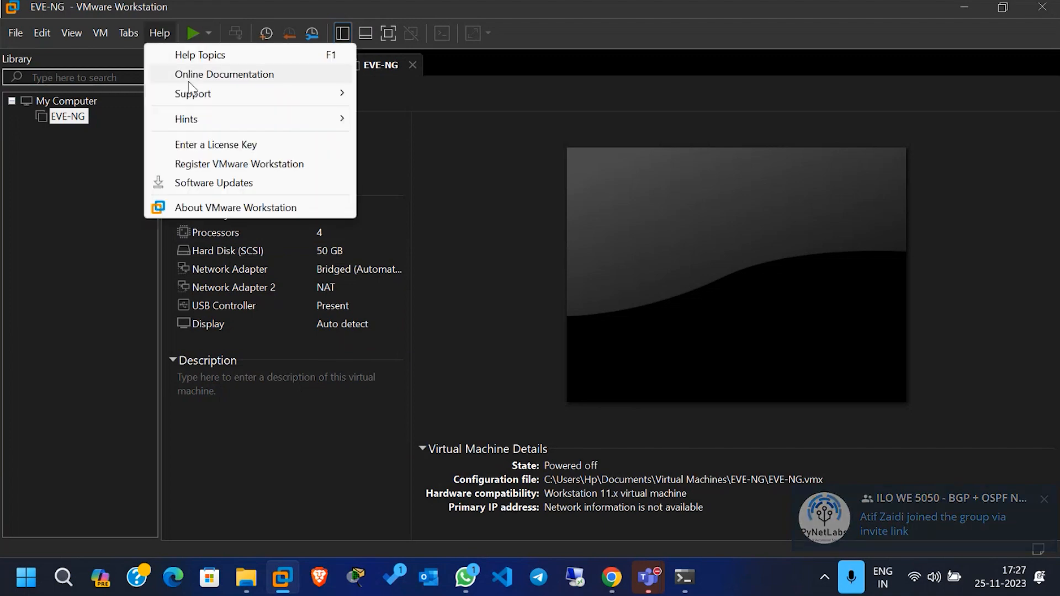
{"action": "left_click", "coordinate": [219, 208]}
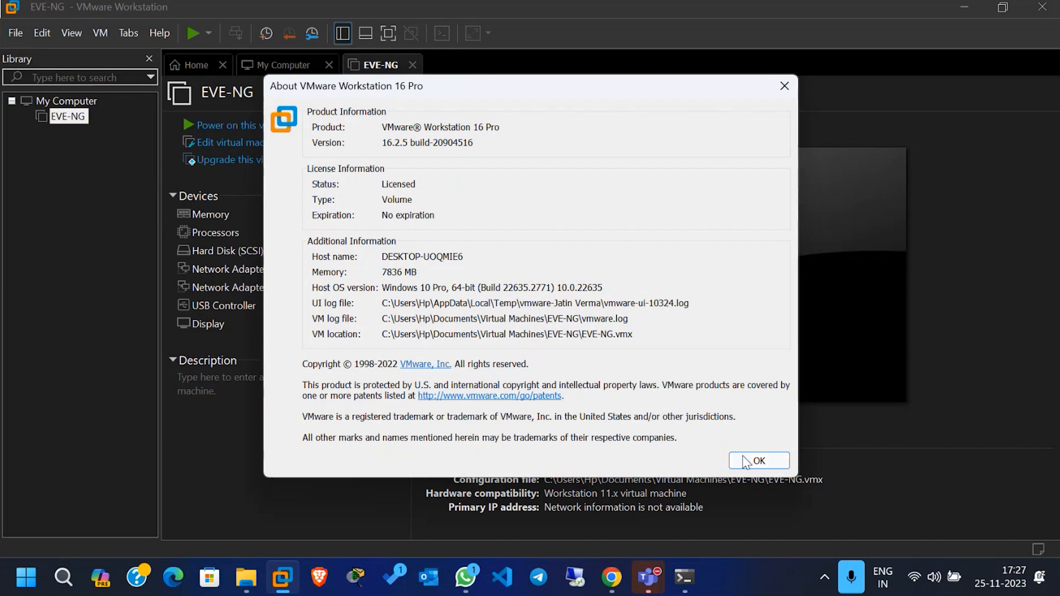
{"action": "left_click", "coordinate": [759, 461]}
{"action": "left_click", "coordinate": [1043, 7]}
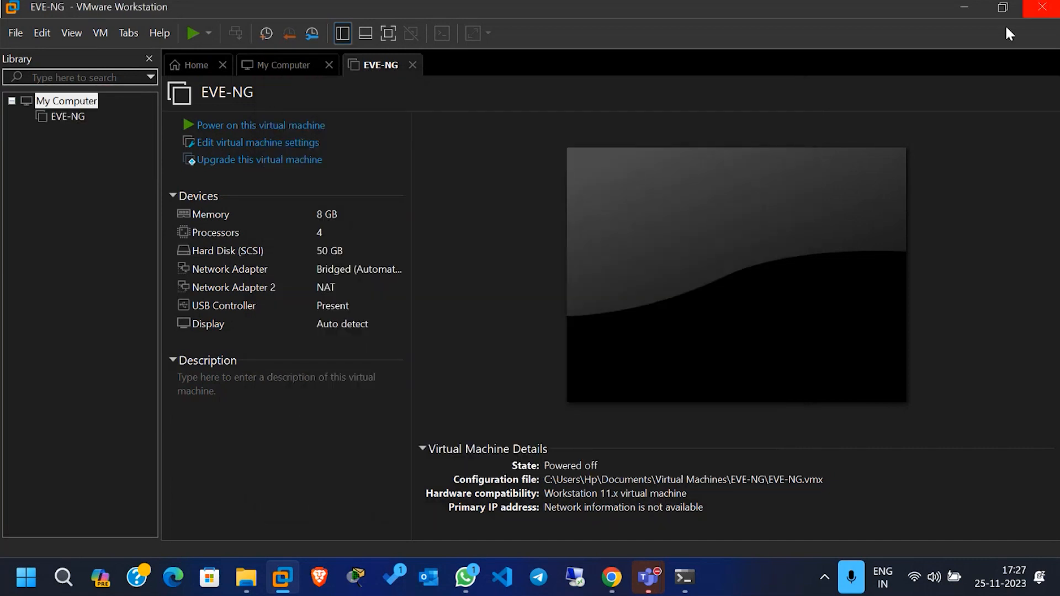
Step: Switch to File Explorer and open EVE_NG without csr.ova from the Downloads folder to import it into VMware Workstation
{"action": "key", "text": "super+e"}
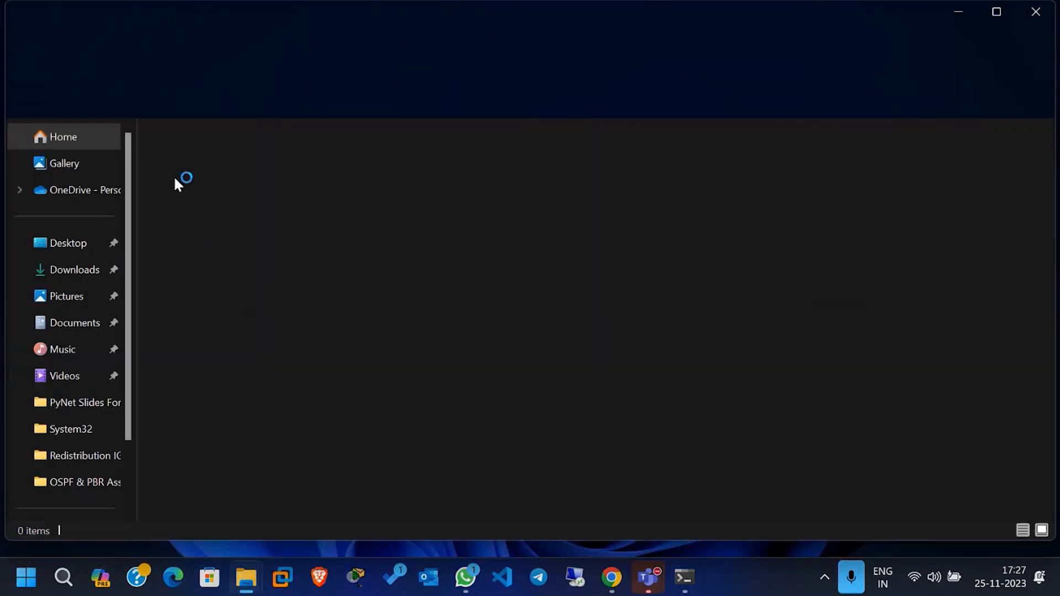
{"action": "double_click", "coordinate": [525, 185]}
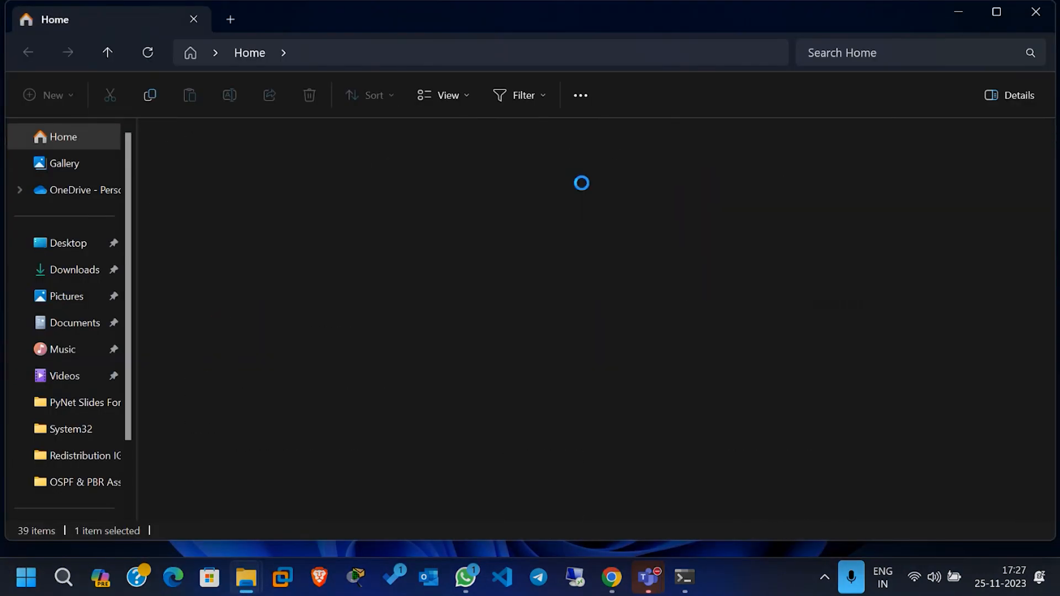
{"action": "left_click", "coordinate": [287, 177]}
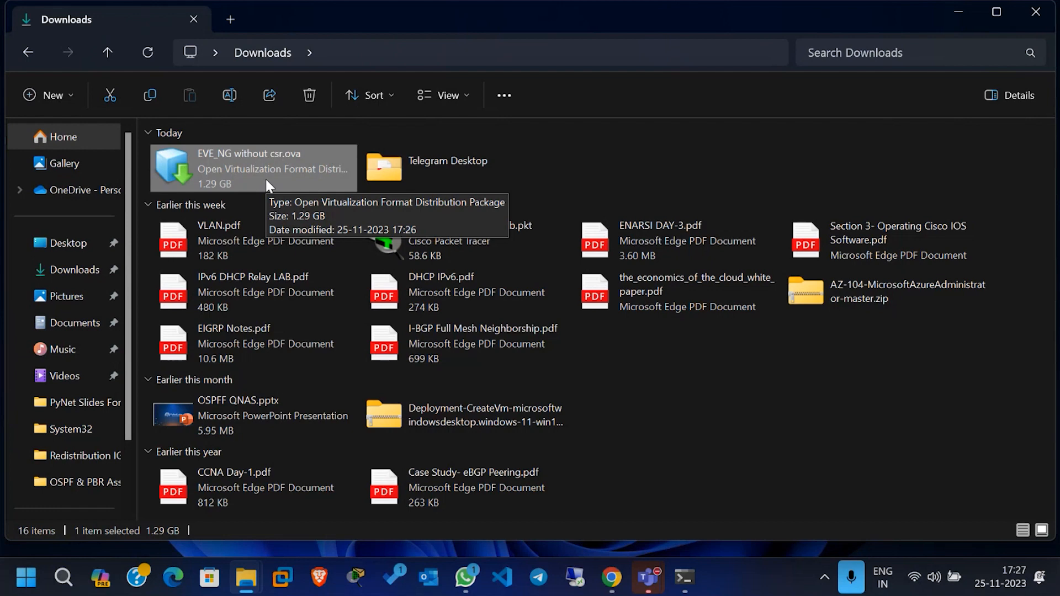
{"action": "double_click", "coordinate": [266, 179]}
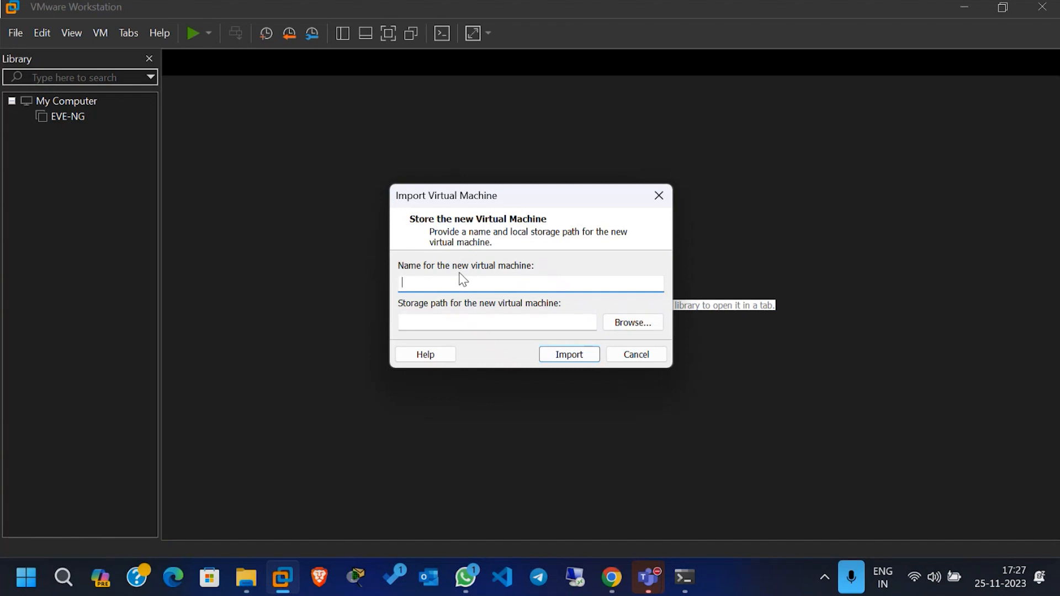
Step: Name the new virtual machine "Eve_NG New" and import it to the default storage path
{"action": "type", "text": "E"}
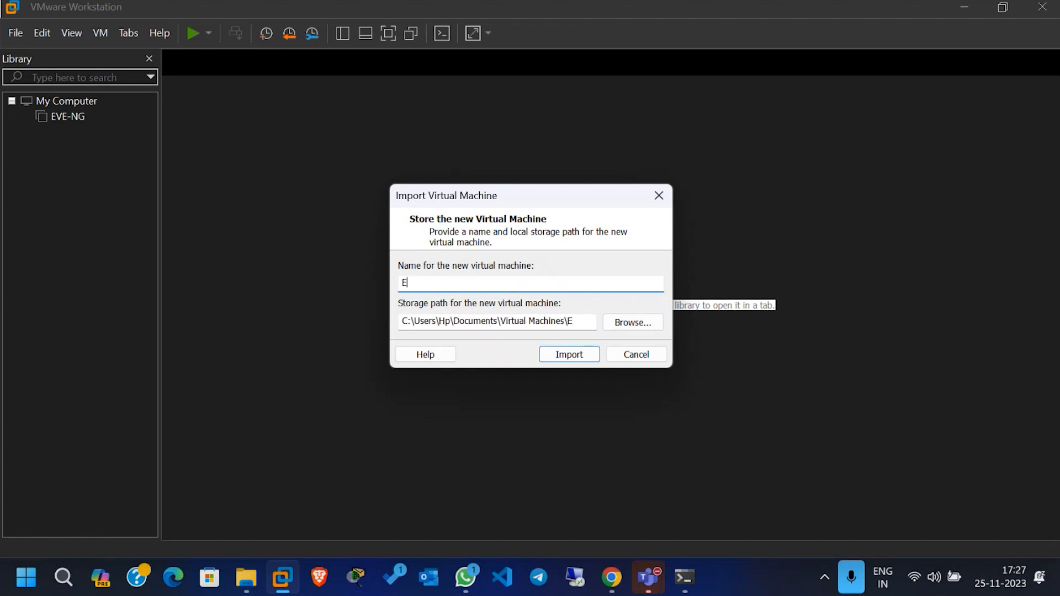
{"action": "type", "text": "ve_NG New"}
{"action": "key", "text": "BackSpace"}
{"action": "left_click", "coordinate": [569, 356]}
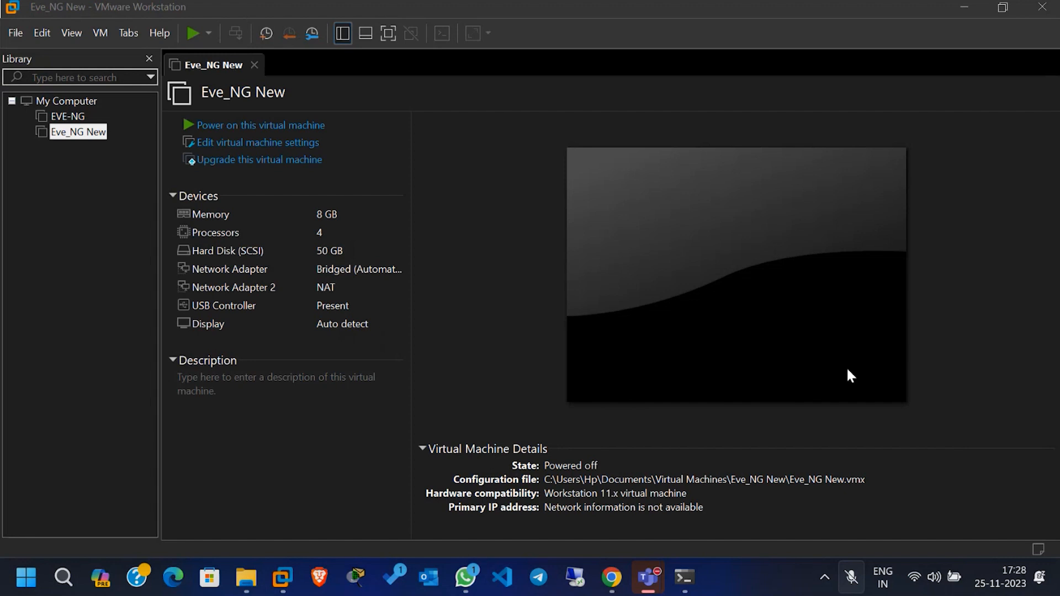
Step: Power on the Eve_NG New virtual machine
{"action": "left_click", "coordinate": [971, 361]}
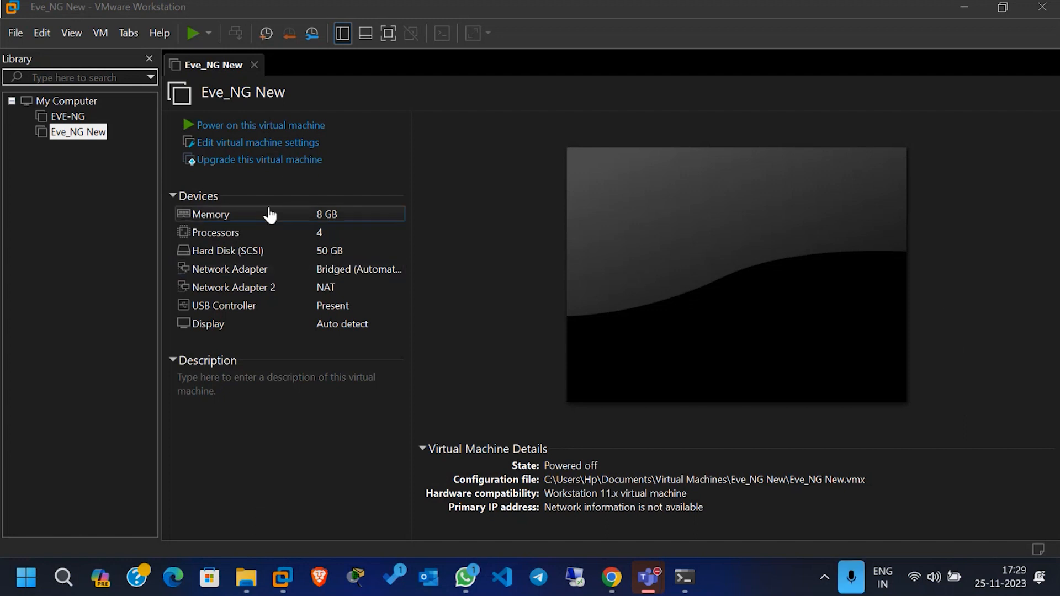
{"action": "left_click", "coordinate": [257, 125]}
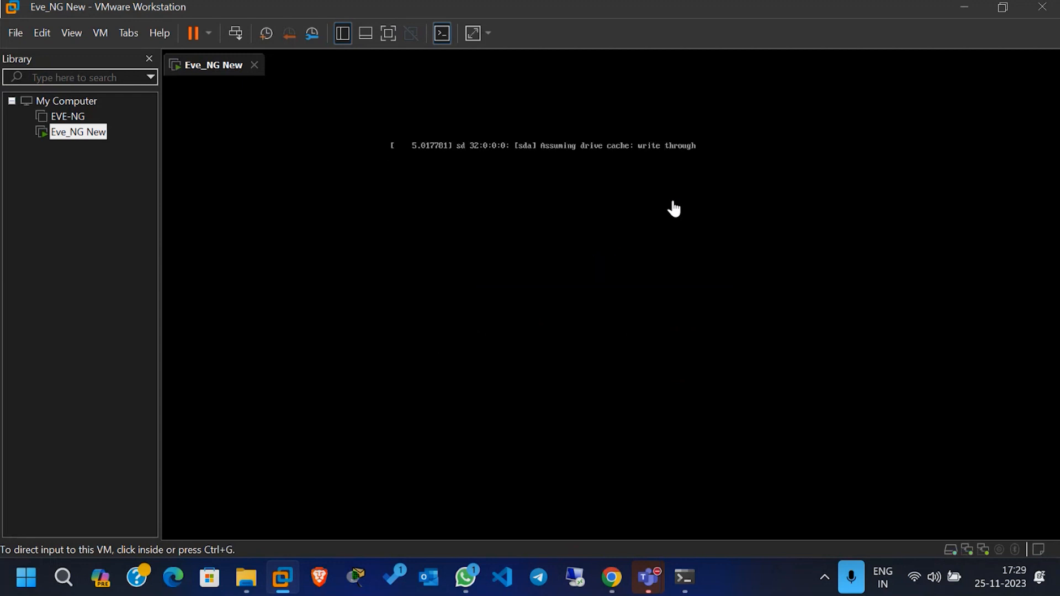
{"action": "left_click", "coordinate": [975, 365]}
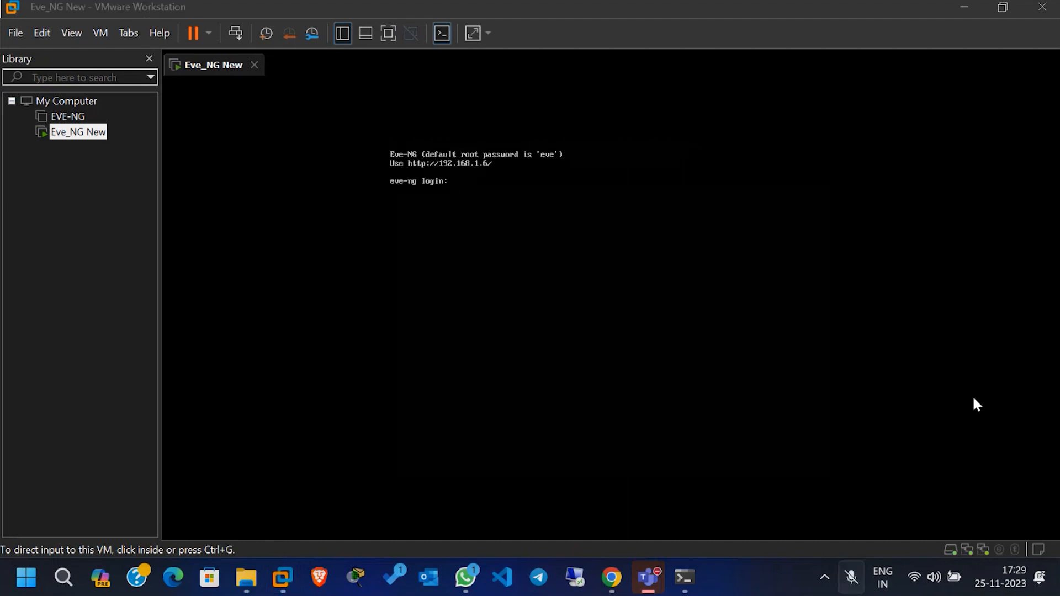
{"action": "left_click", "coordinate": [976, 371]}
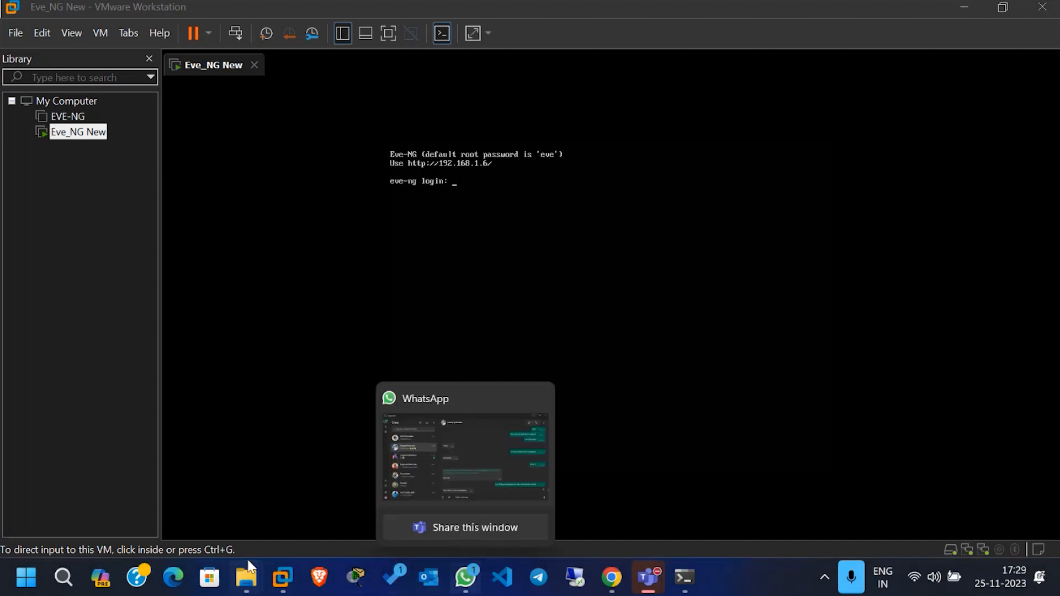
{"action": "left_click", "coordinate": [52, 588]}
{"action": "type", "text": "fi"}
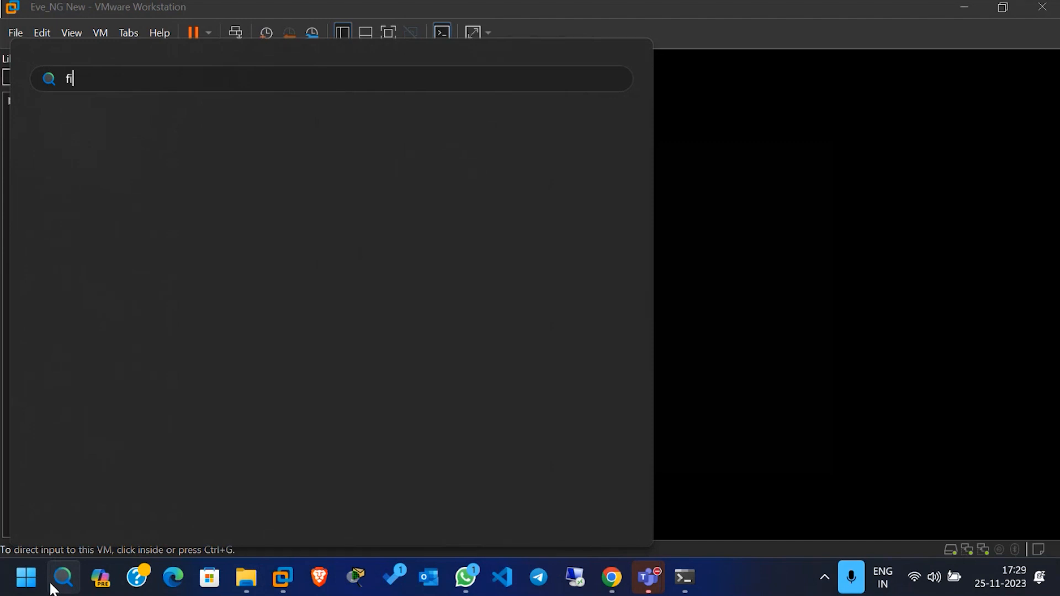
{"action": "type", "text": "re"}
{"action": "key", "text": "ctrl+a"}
{"action": "key", "text": "BackSpace"}
{"action": "type", "text": "moz"}
{"action": "key", "text": "ctrl+a"}
{"action": "key", "text": "Escape"}
{"action": "key", "text": "super"}
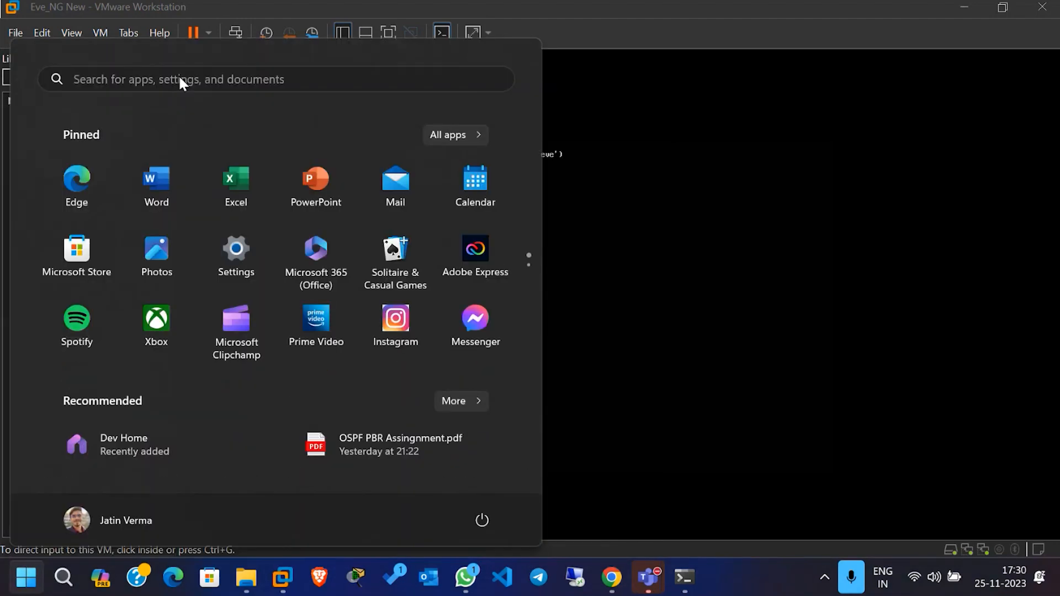
{"action": "key", "text": "Escape"}
Step: Search for Firefox in Windows and open it
{"action": "key", "text": "super"}
{"action": "type", "text": "fi"}
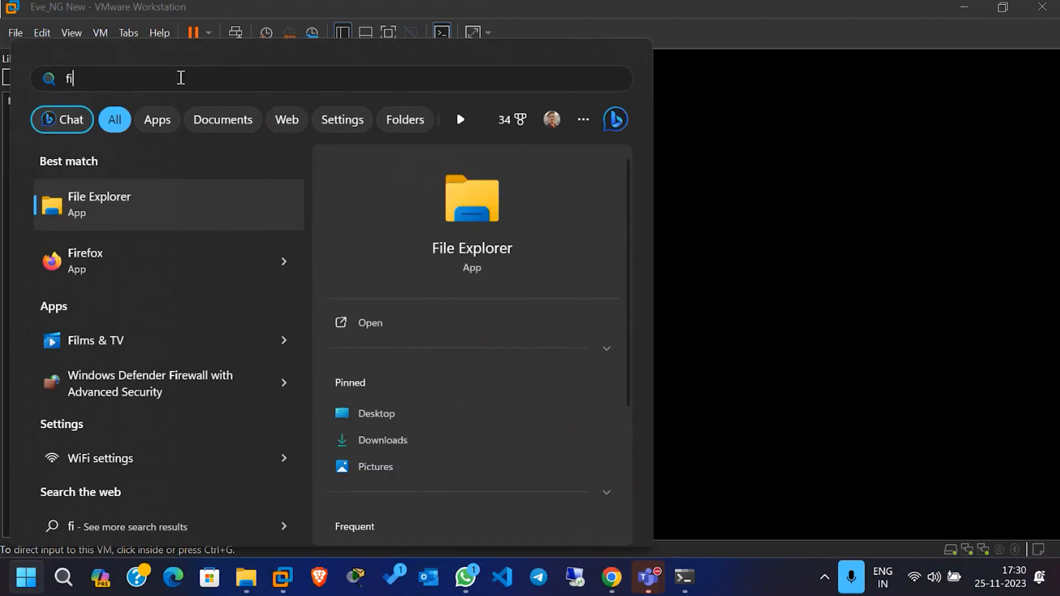
{"action": "left_click", "coordinate": [119, 248]}
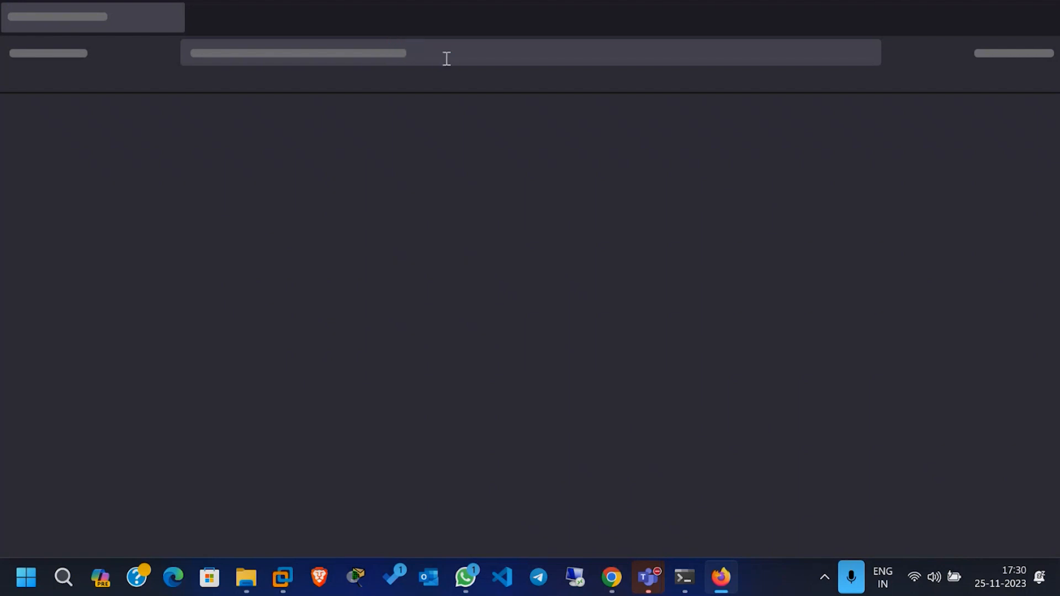
Step: Try to reach the EVE-NG web interface at the address 192.168.1.1
{"action": "type", "text": "192.1"}
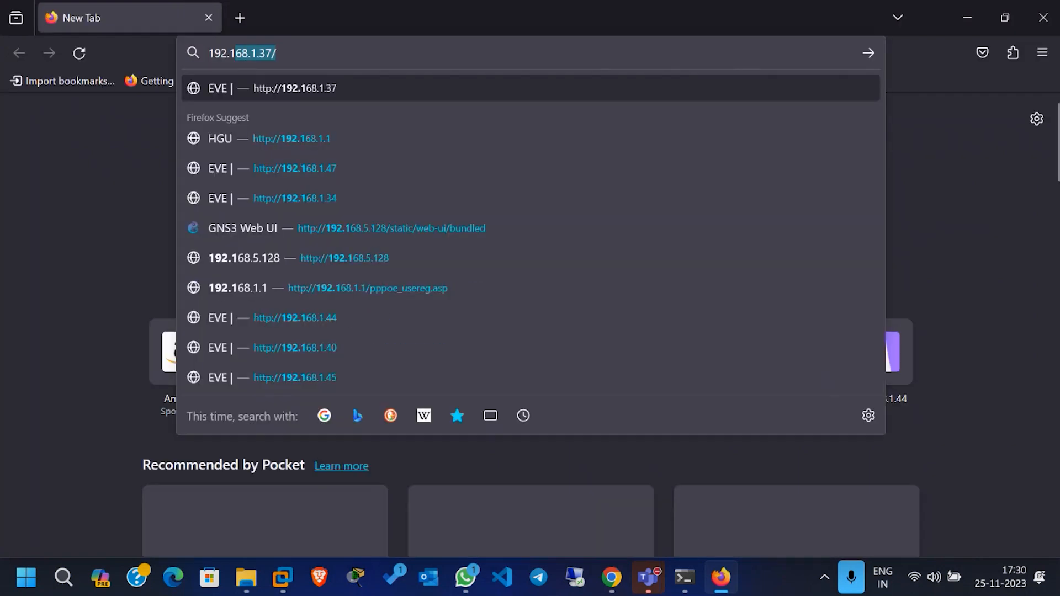
{"action": "type", "text": "68.1.1"}
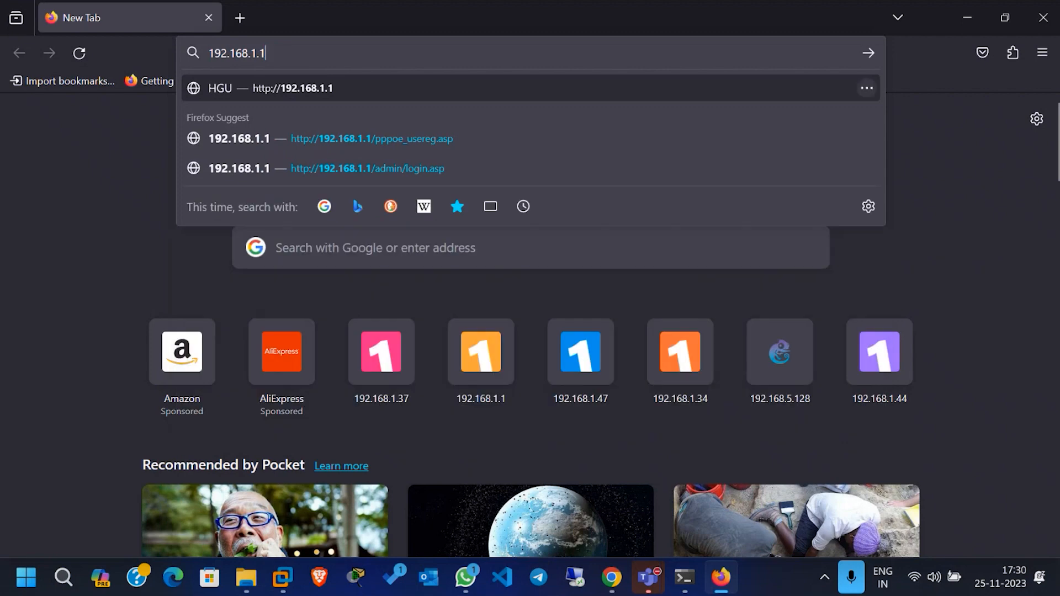
{"action": "key", "text": "Return"}
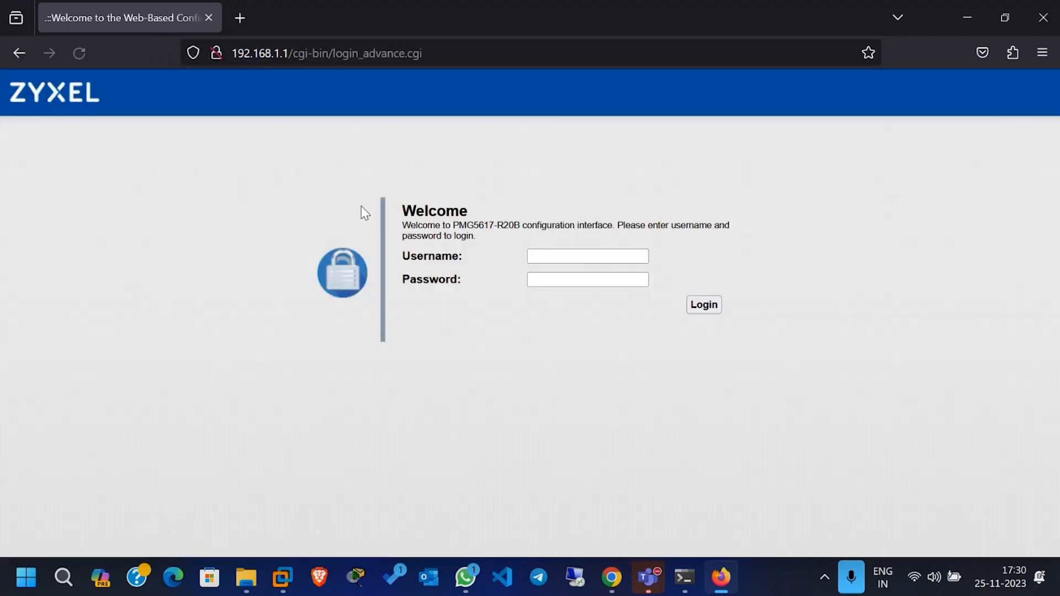
Step: Replace the address with 192.168.1.6 and load the EVE-NG login page
{"action": "left_click", "coordinate": [464, 51]}
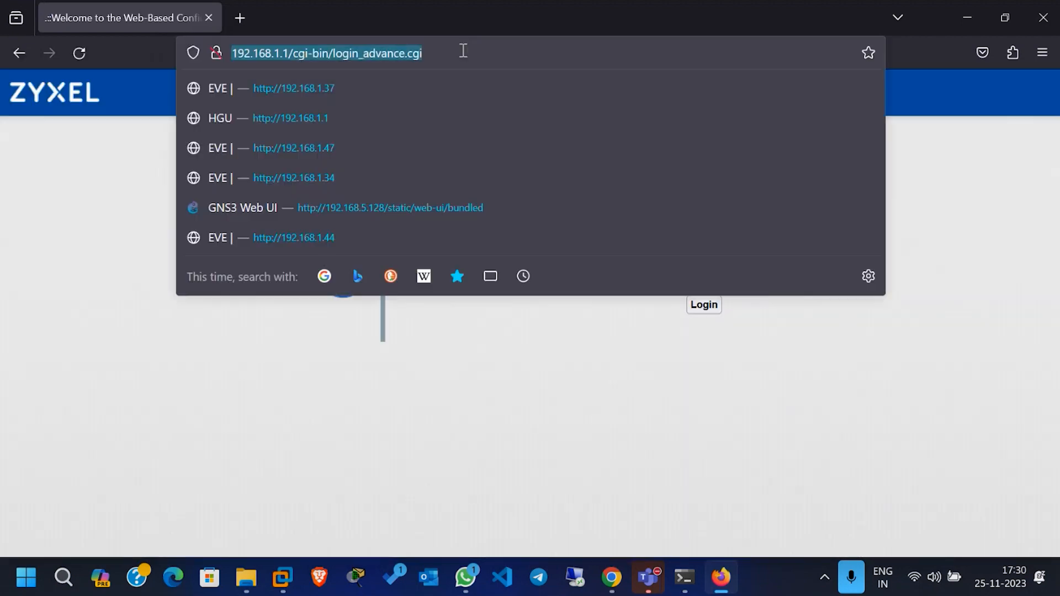
{"action": "left_click", "coordinate": [476, 53]}
{"action": "key", "text": "BackSpace"}
{"action": "key", "text": "BackSpace"}
{"action": "key", "text": "ctrl+a"}
{"action": "key", "text": "BackSpace"}
{"action": "type", "text": "192.1"}
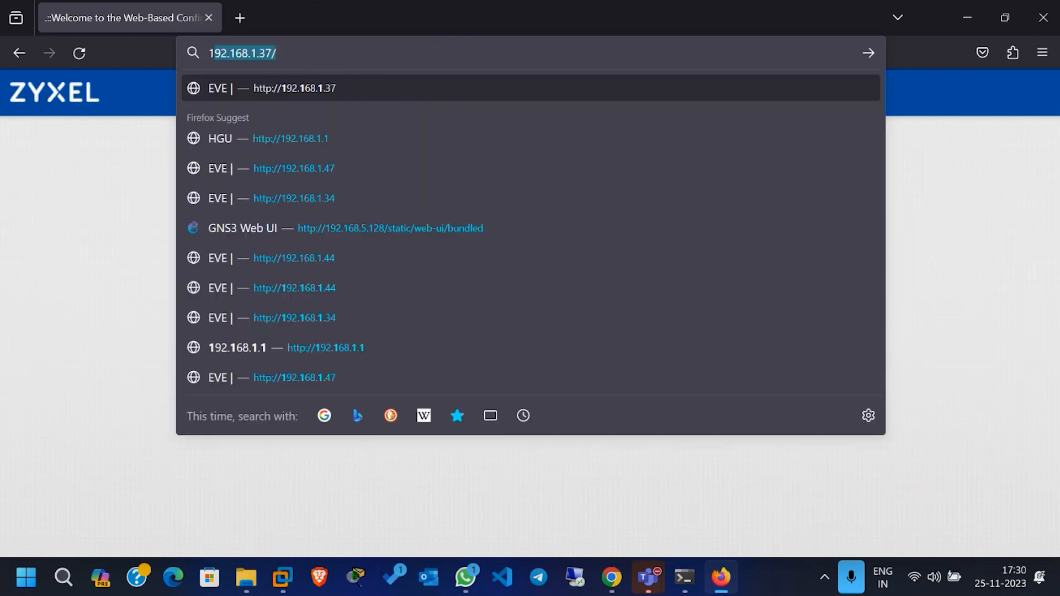
{"action": "type", "text": "68.1."}
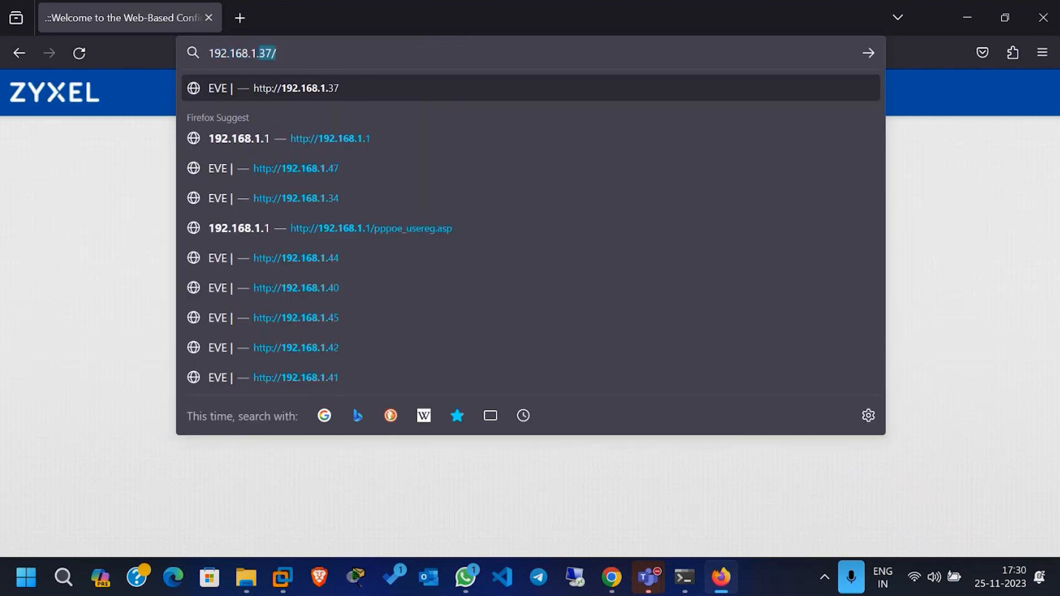
{"action": "type", "text": "6"}
{"action": "key", "text": "Return"}
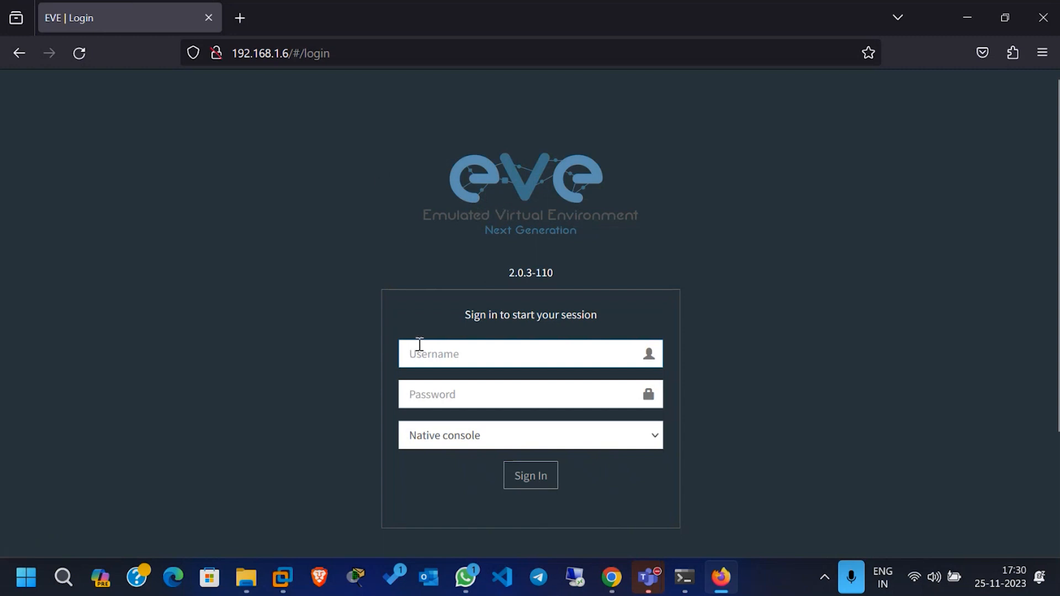
Step: Sign in as admin with the account password and the Native console option, and decline saving the login
{"action": "left_click", "coordinate": [503, 191]}
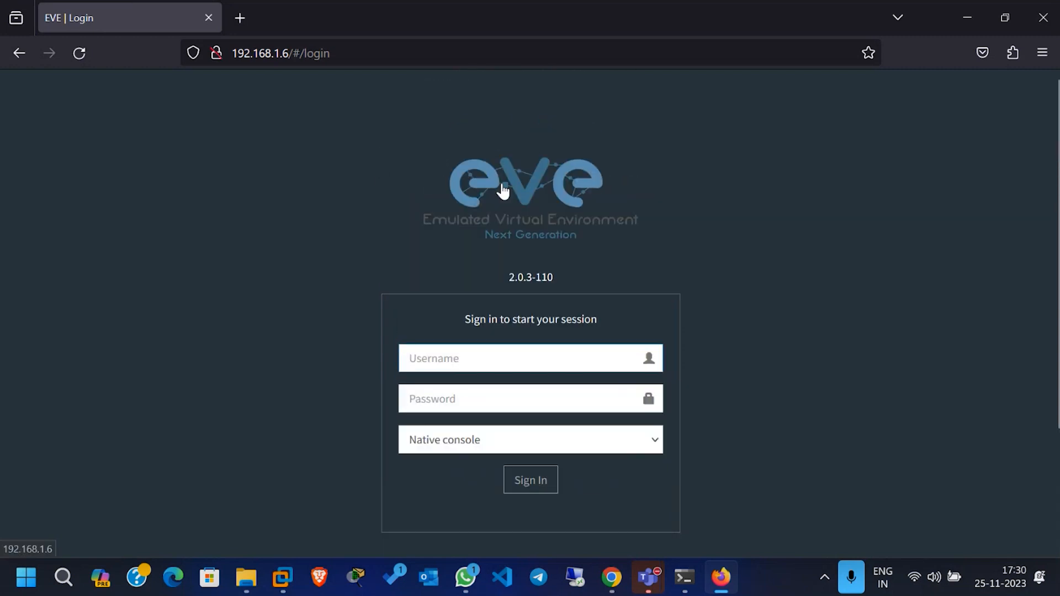
{"action": "left_click", "coordinate": [420, 243]}
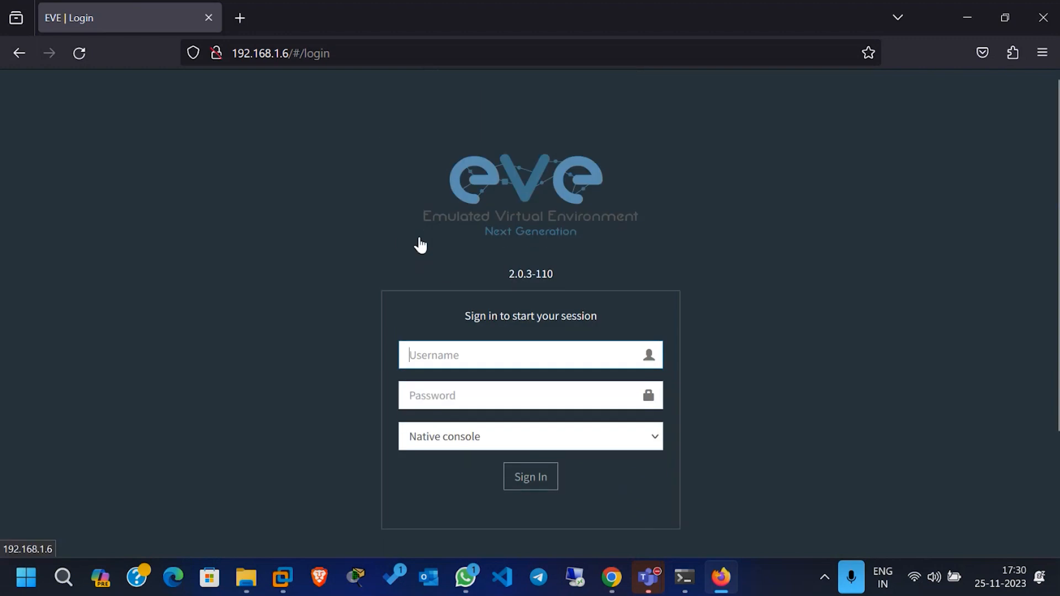
{"action": "type", "text": "admin"}
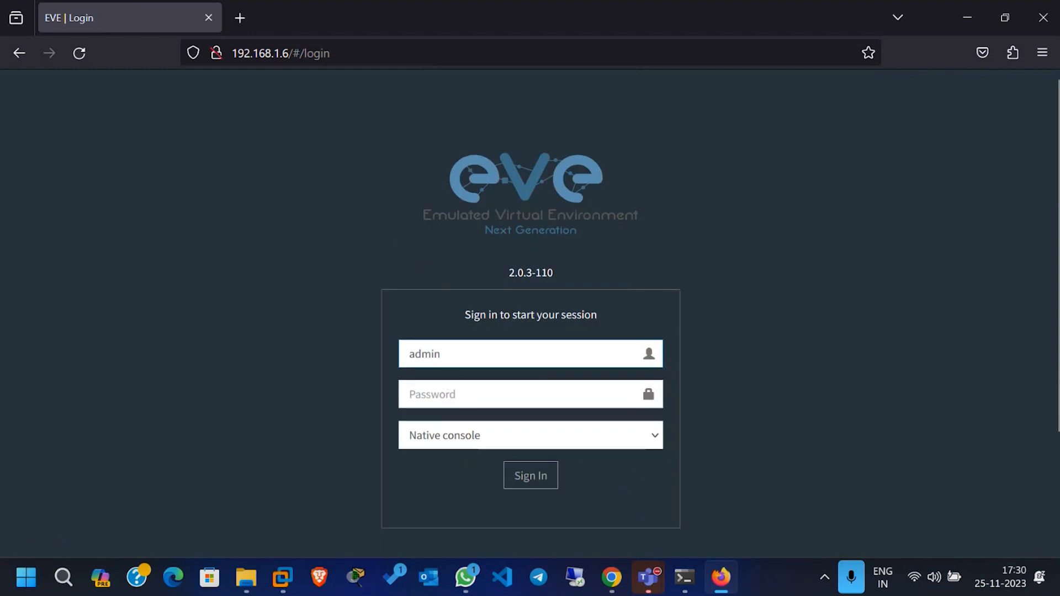
{"action": "left_click", "coordinate": [438, 396]}
{"action": "type", "text": "eve"}
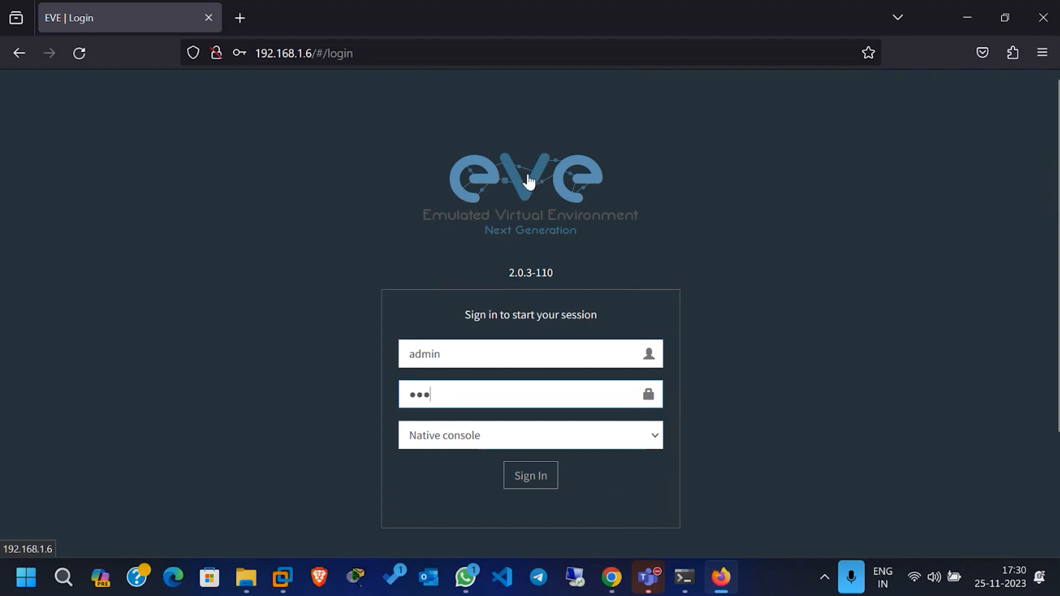
{"action": "left_click", "coordinate": [474, 440]}
{"action": "left_click", "coordinate": [417, 436]}
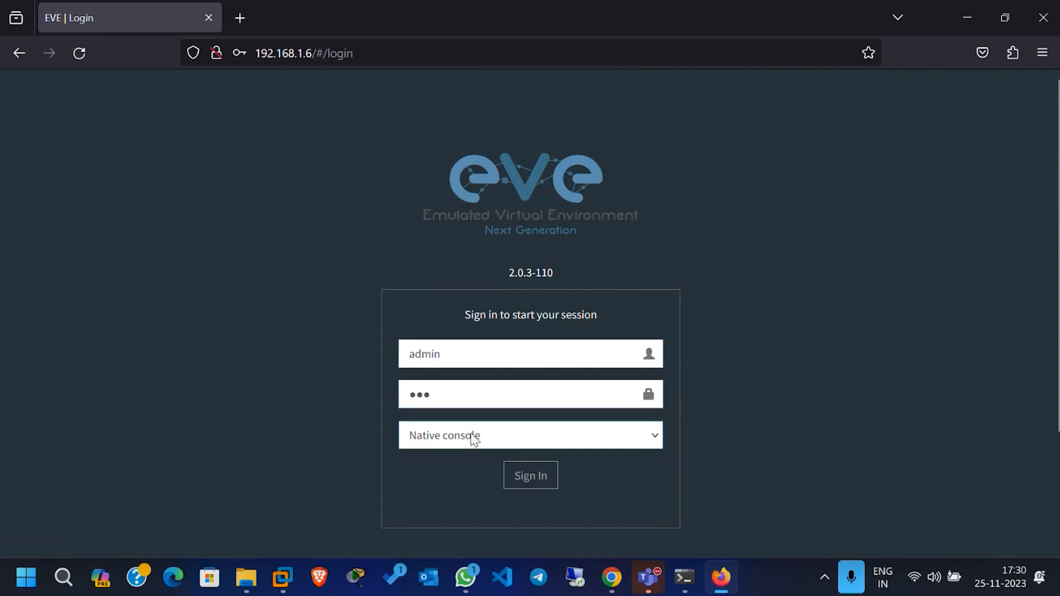
{"action": "left_click", "coordinate": [437, 446]}
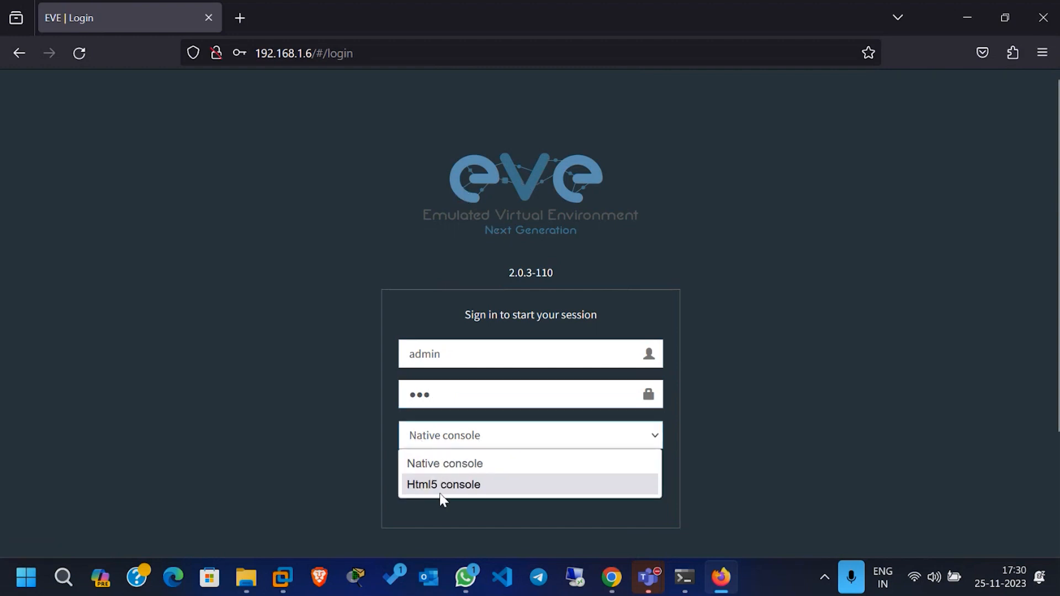
{"action": "left_click", "coordinate": [444, 442]}
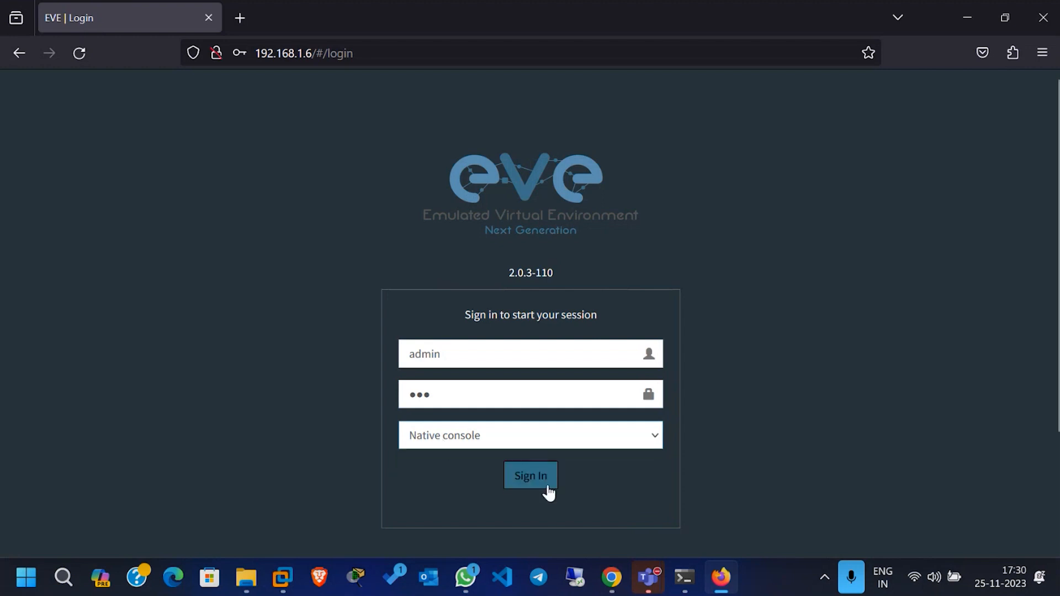
{"action": "left_click", "coordinate": [526, 484]}
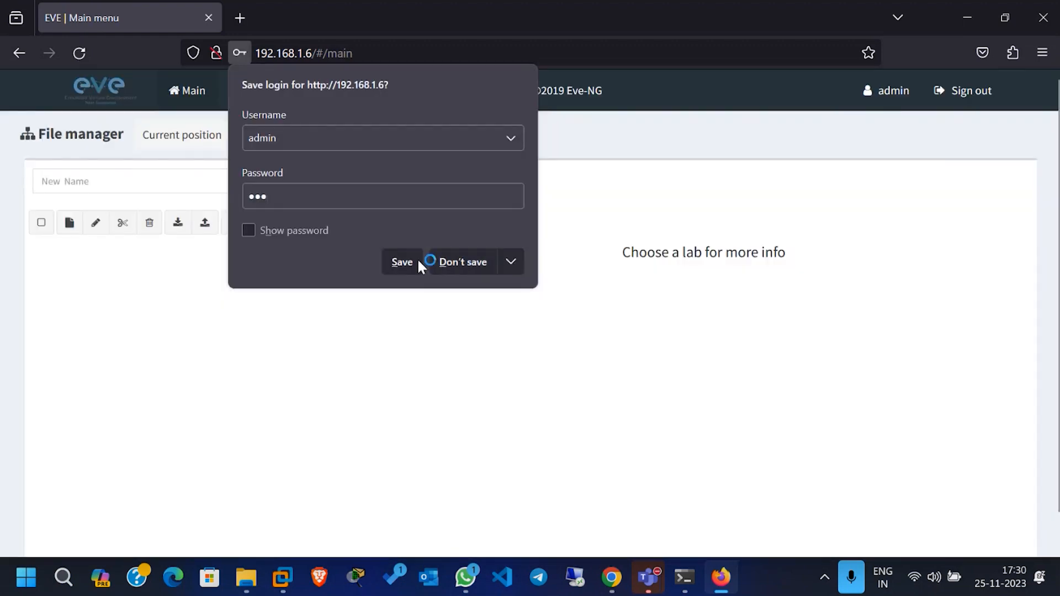
{"action": "left_click", "coordinate": [460, 262]}
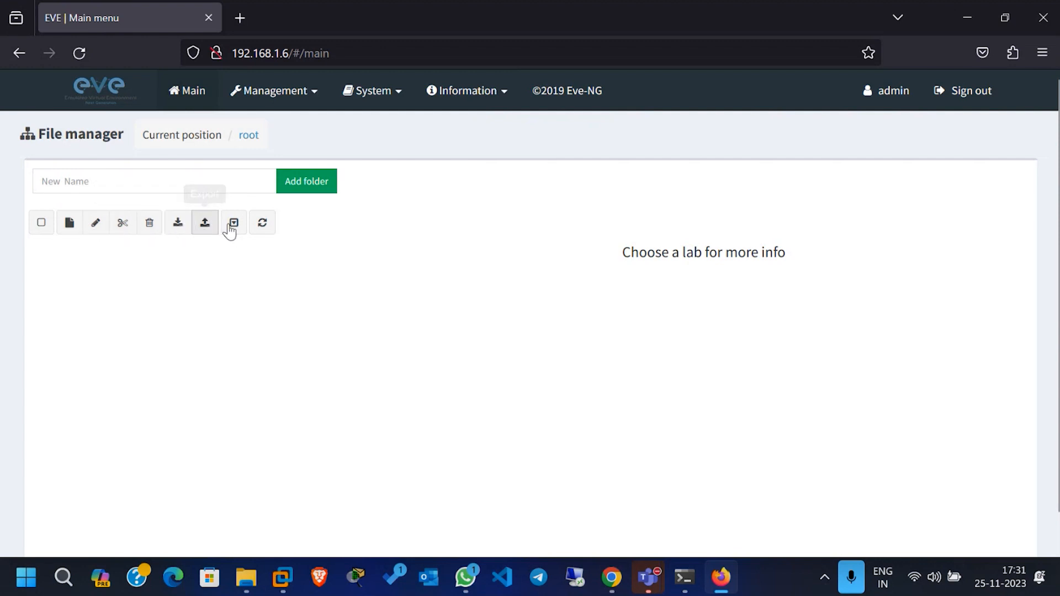
Step: Create a new lab named "Test" in the root folder, keeping the other default settings
{"action": "left_click", "coordinate": [65, 233]}
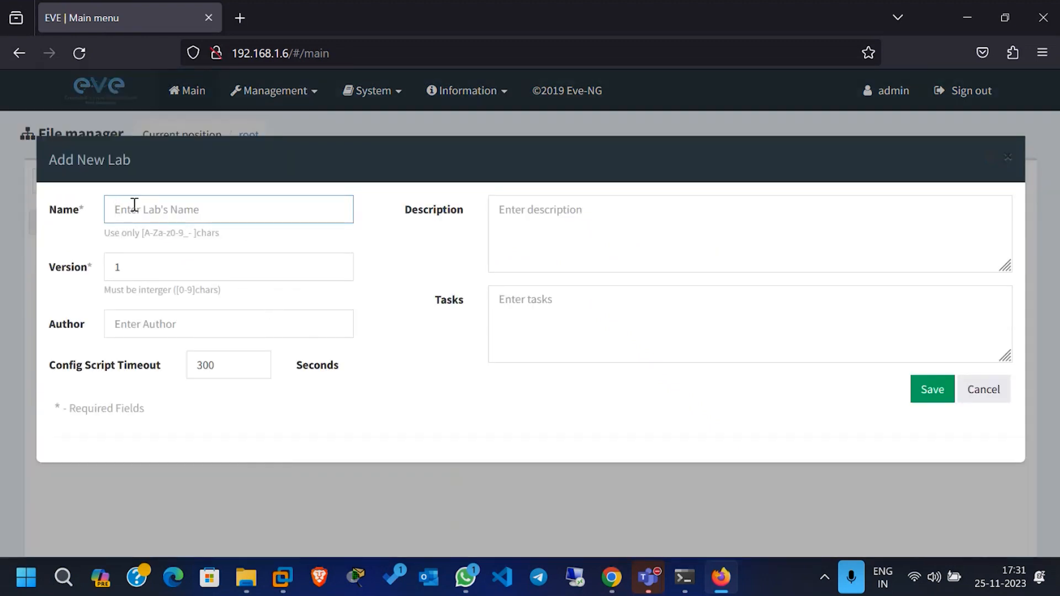
{"action": "type", "text": "Test"}
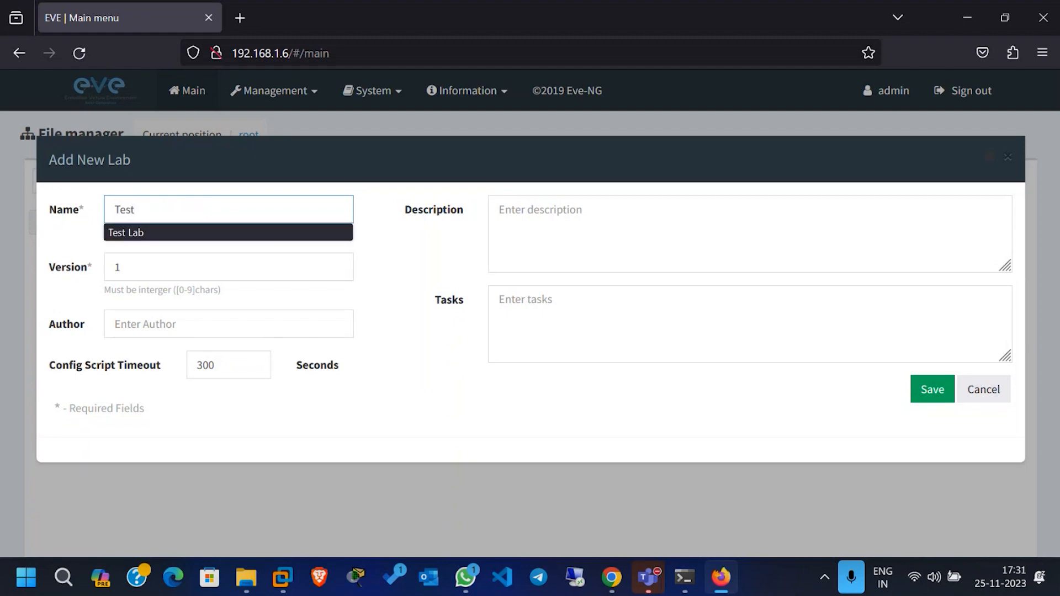
{"action": "key", "text": "Return"}
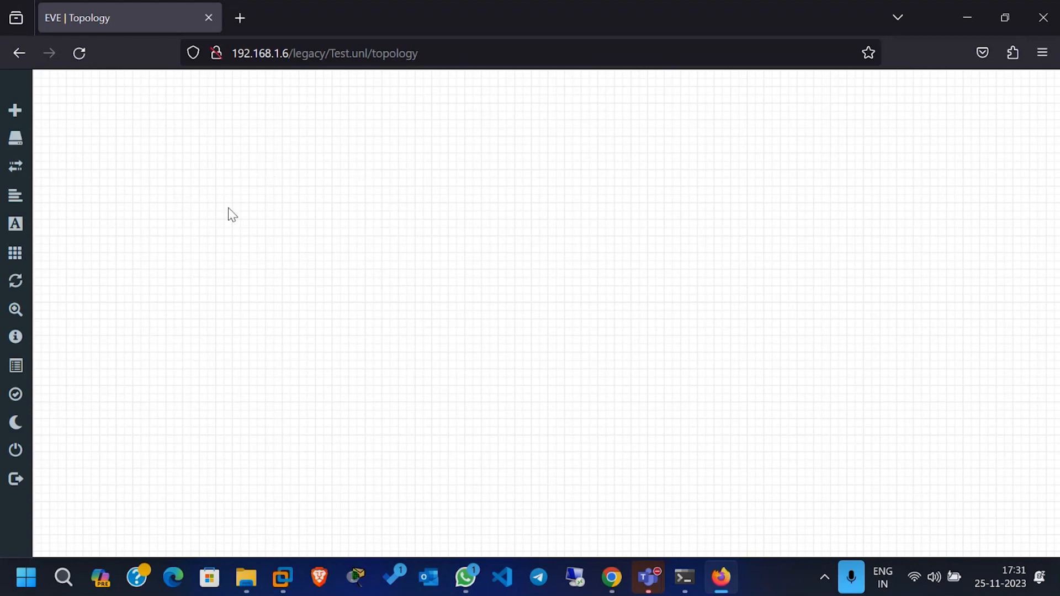
Step: Close the Test lab and reopen Test.unl from the file manager
{"action": "mouse_move", "coordinate": [12, 109]}
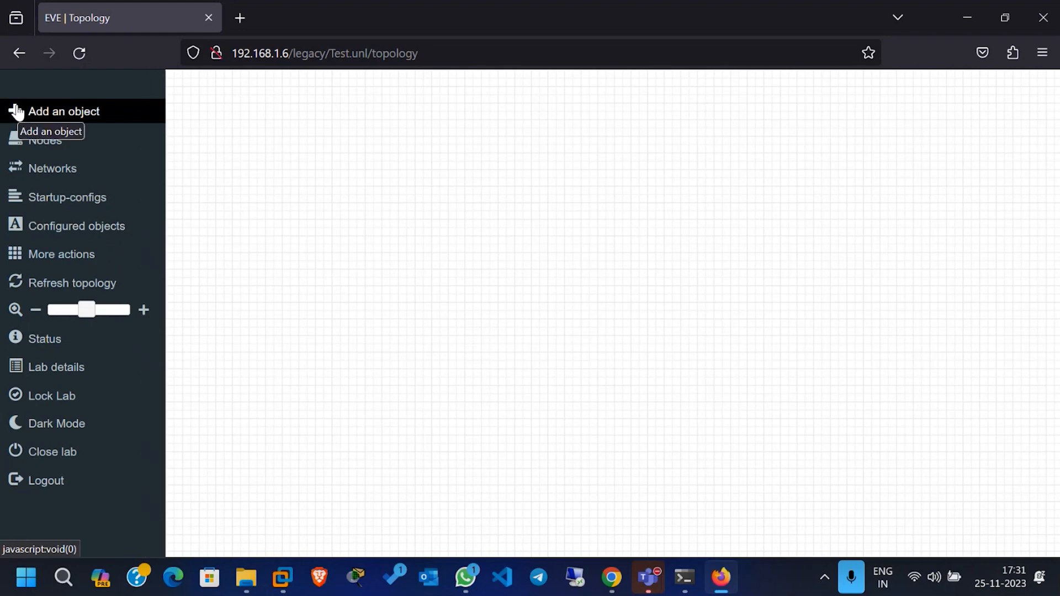
{"action": "left_click", "coordinate": [72, 453]}
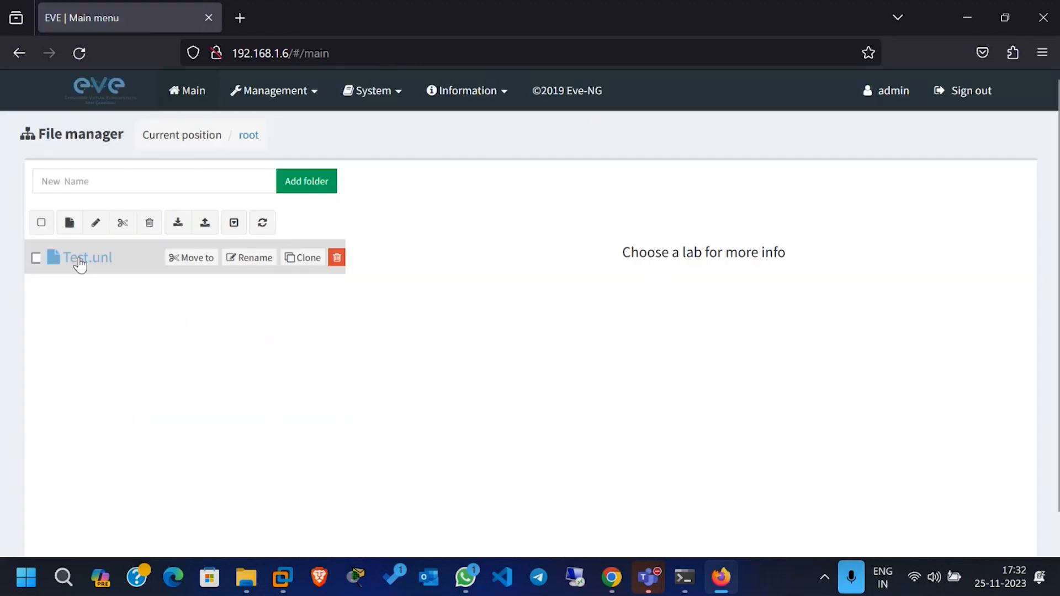
{"action": "left_click", "coordinate": [80, 262]}
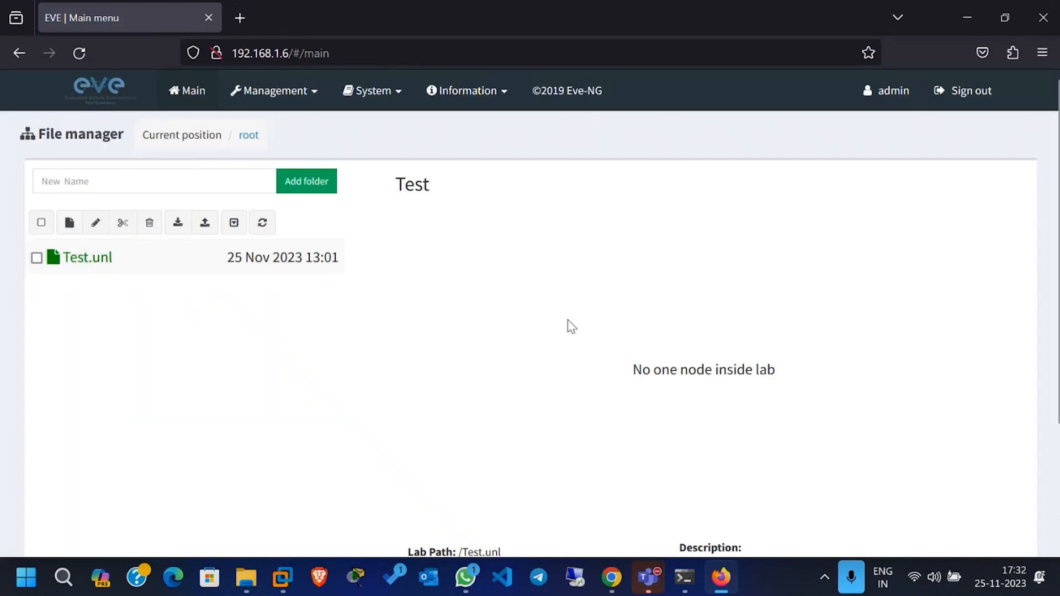
{"action": "scroll", "coordinate": [419, 358], "scroll_direction": "down", "scroll_amount": 2}
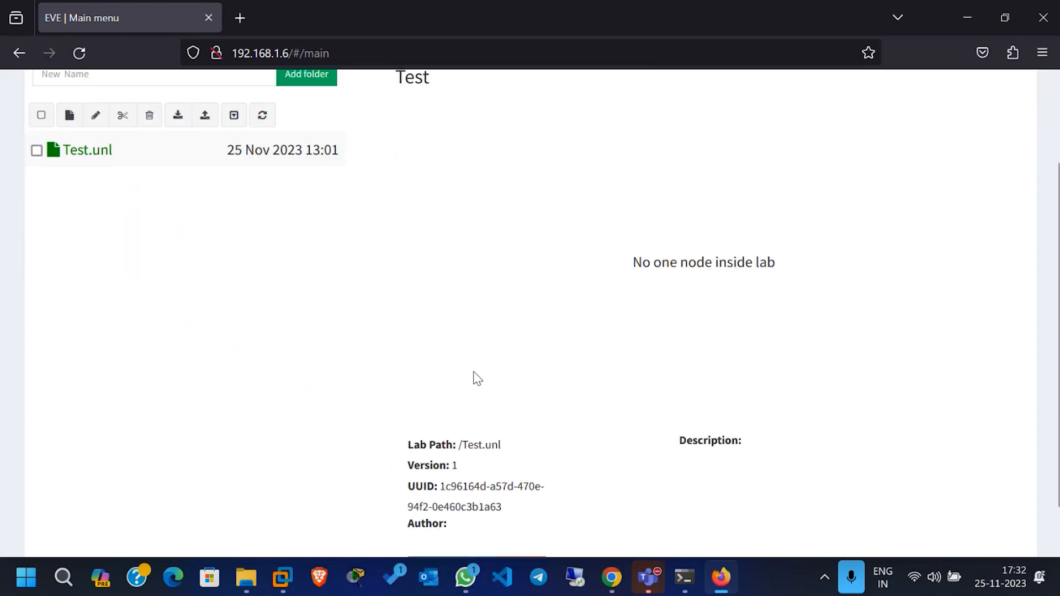
{"action": "scroll", "coordinate": [343, 242], "scroll_direction": "up", "scroll_amount": 2}
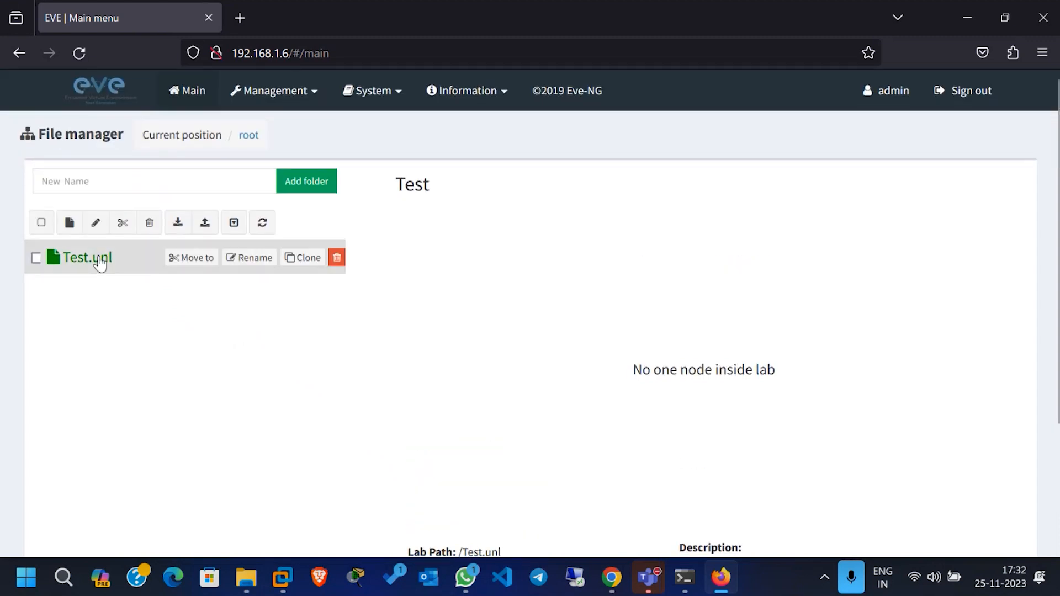
{"action": "scroll", "coordinate": [427, 314], "scroll_direction": "down", "scroll_amount": 3}
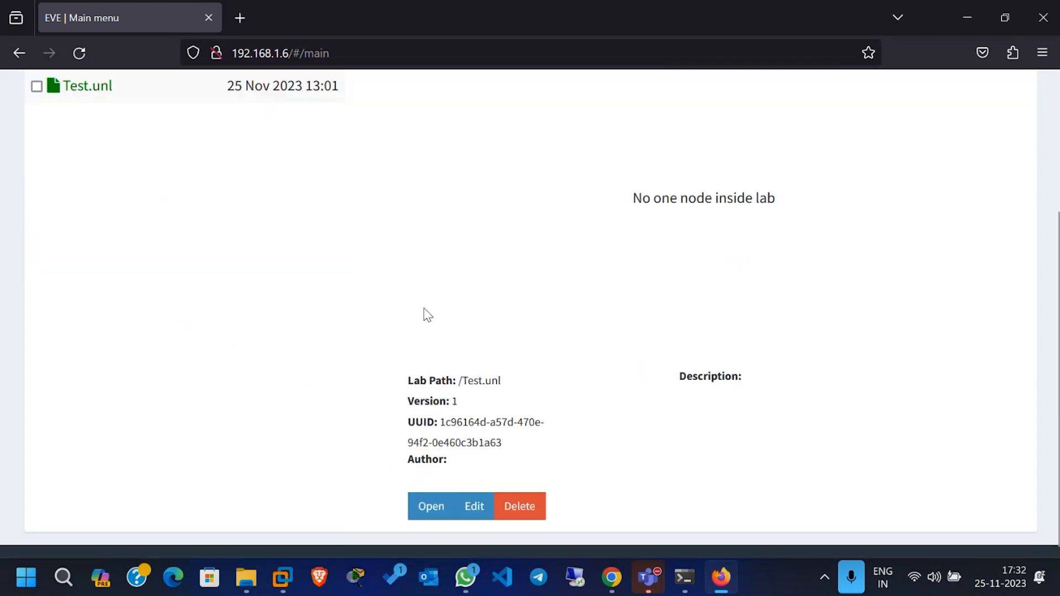
{"action": "left_click", "coordinate": [431, 522]}
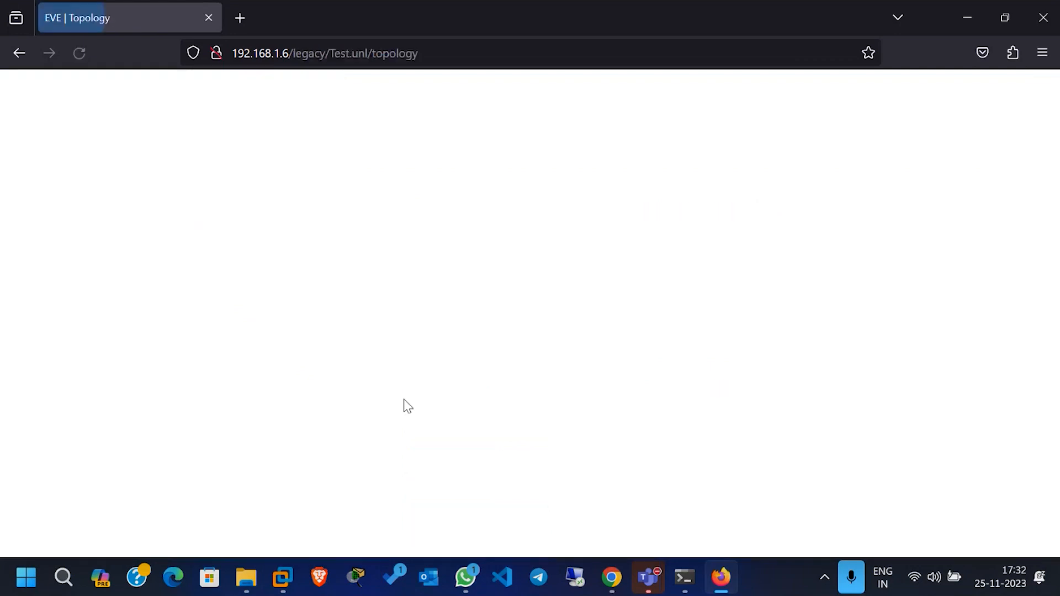
{"action": "mouse_move", "coordinate": [50, 232]}
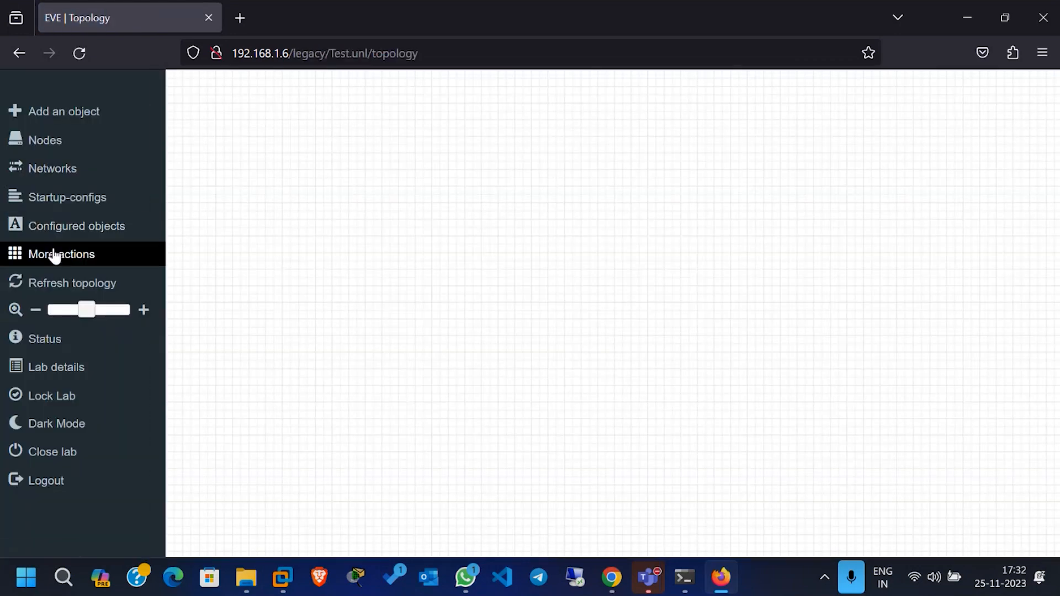
{"action": "left_click", "coordinate": [51, 255]}
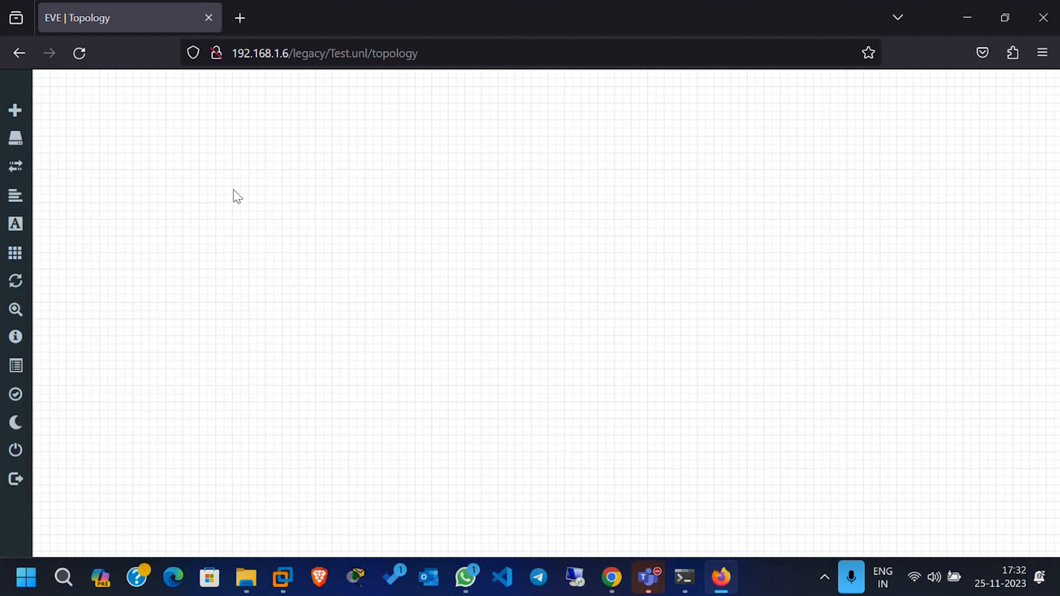
Step: Start a new node on the topology canvas using the Cisco vIOS Router template
{"action": "right_click", "coordinate": [234, 191]}
{"action": "right_click", "coordinate": [195, 161]}
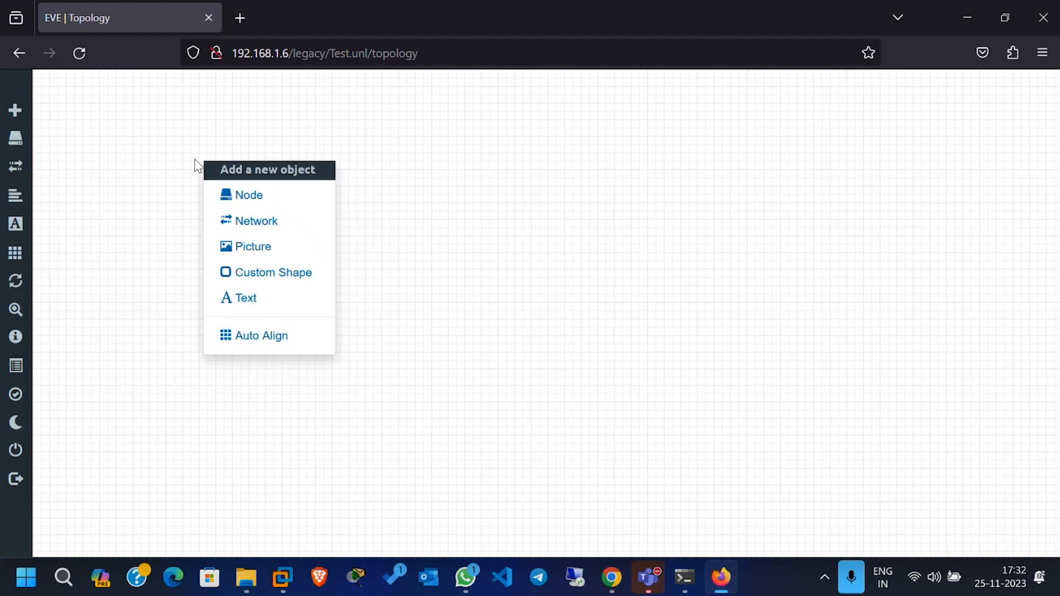
{"action": "left_click", "coordinate": [278, 195]}
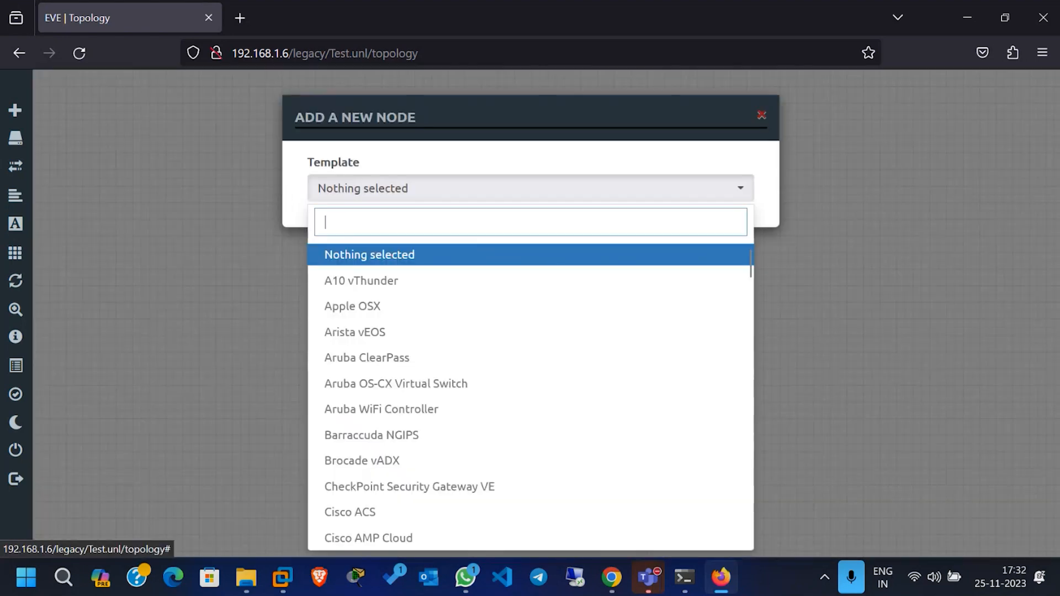
{"action": "type", "text": "rout"}
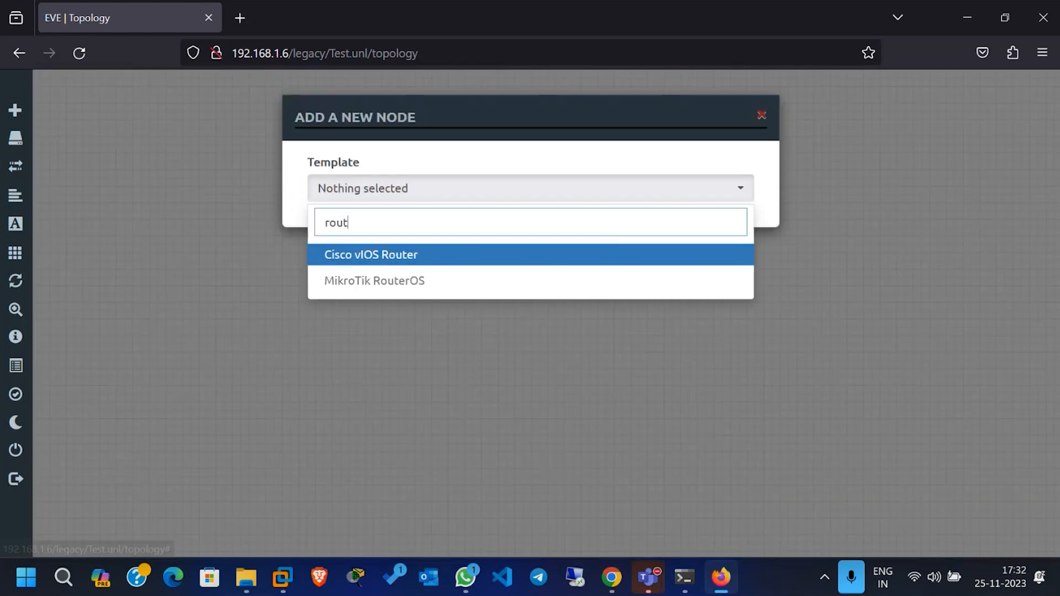
{"action": "left_click", "coordinate": [388, 256]}
Step: Set the router node's RAM to 512 MB and review its remaining settings
{"action": "scroll", "coordinate": [435, 317], "scroll_direction": "down", "scroll_amount": 3}
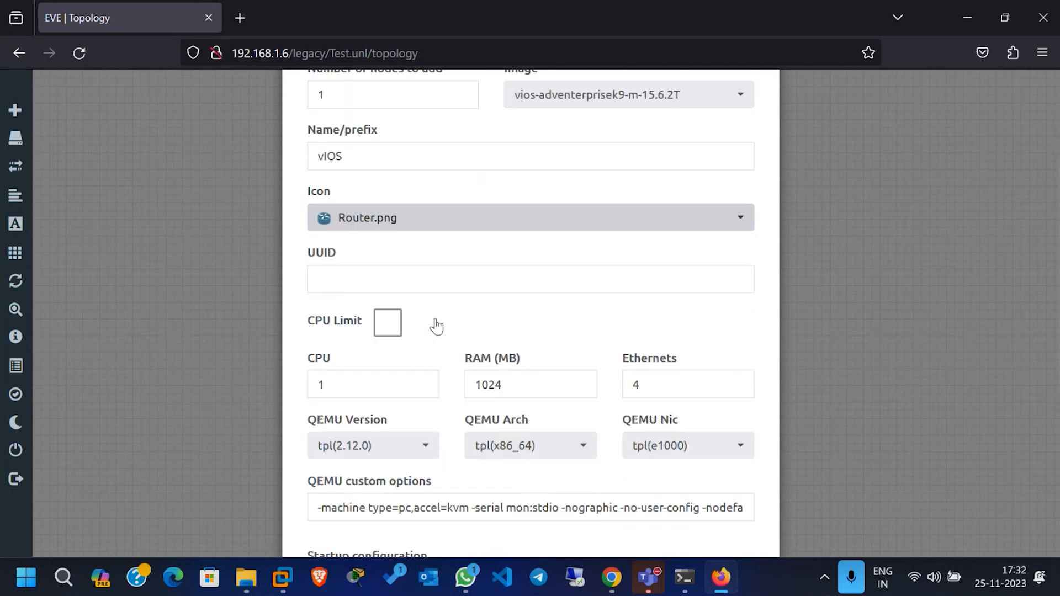
{"action": "double_click", "coordinate": [530, 391]}
{"action": "type", "text": "51"}
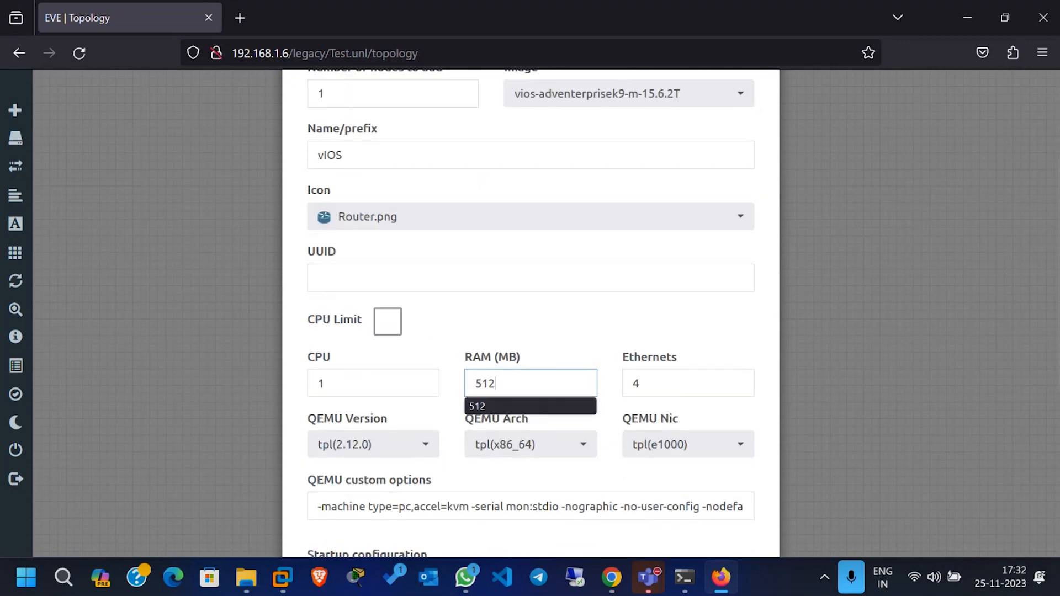
{"action": "left_click", "coordinate": [514, 406]}
{"action": "scroll", "coordinate": [517, 393], "scroll_direction": "down", "scroll_amount": 3}
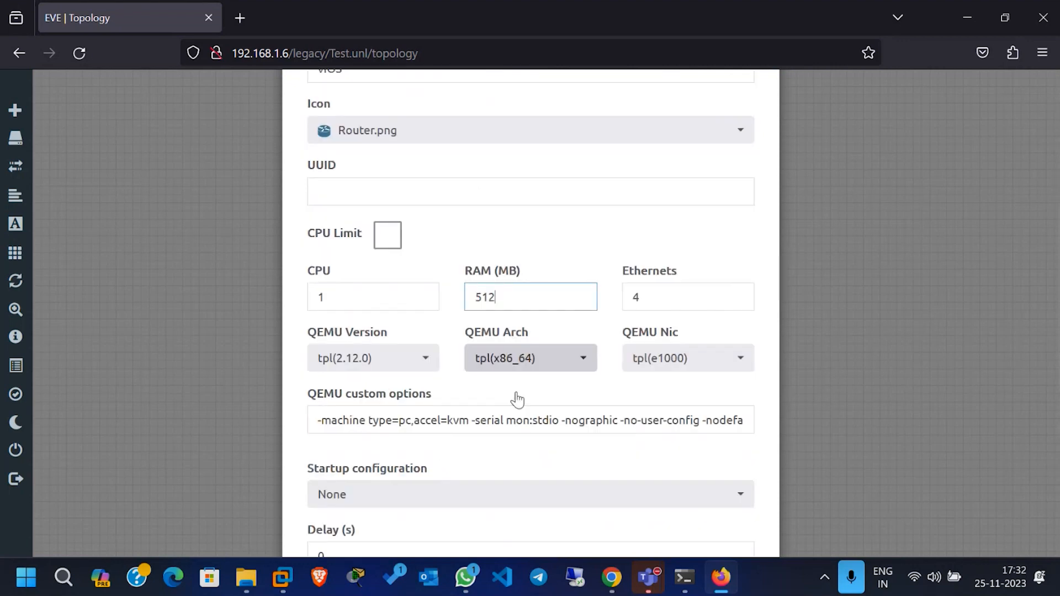
{"action": "scroll", "coordinate": [519, 397], "scroll_direction": "down", "scroll_amount": 3}
{"action": "scroll", "coordinate": [519, 398], "scroll_direction": "up", "scroll_amount": 6}
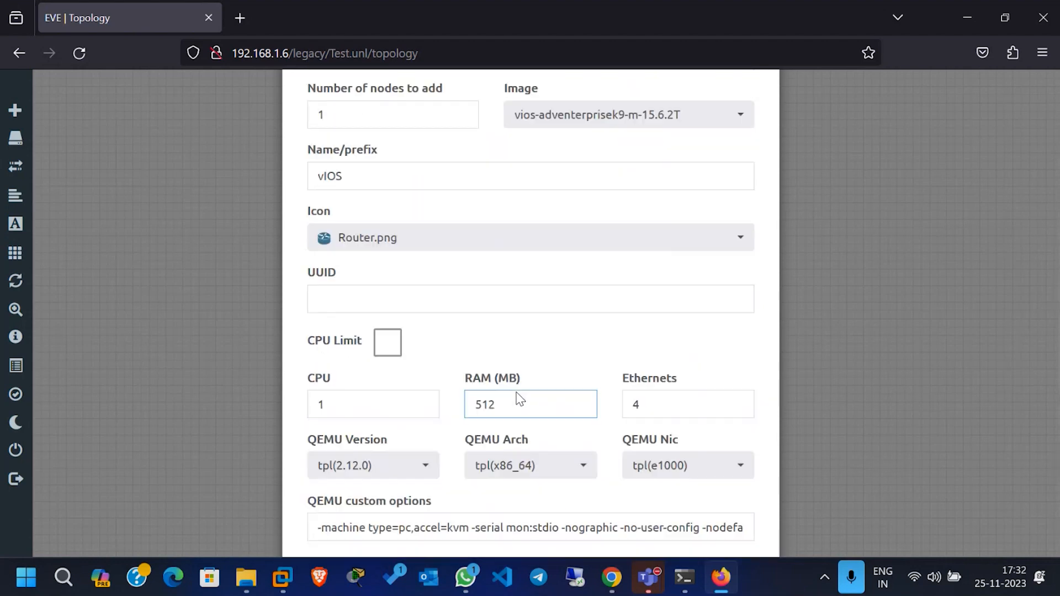
{"action": "scroll", "coordinate": [517, 396], "scroll_direction": "up", "scroll_amount": 3}
{"action": "scroll", "coordinate": [517, 397], "scroll_direction": "down", "scroll_amount": 1}
{"action": "scroll", "coordinate": [516, 398], "scroll_direction": "up", "scroll_amount": 2}
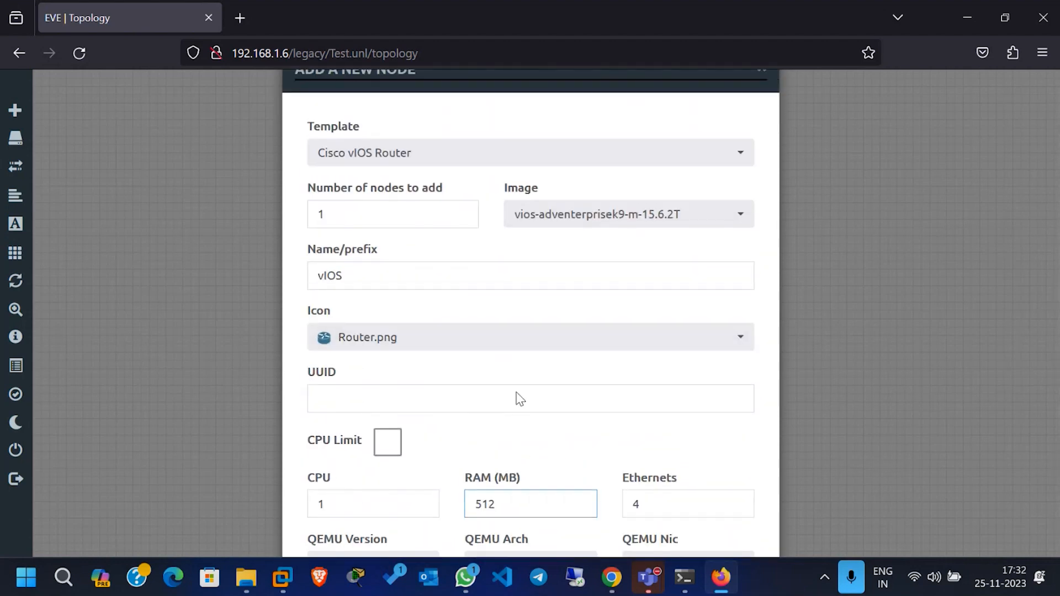
Step: Set the number of router nodes to 2, save them, and shift the pair slightly up and left on the canvas
{"action": "double_click", "coordinate": [343, 263]}
{"action": "type", "text": "2"}
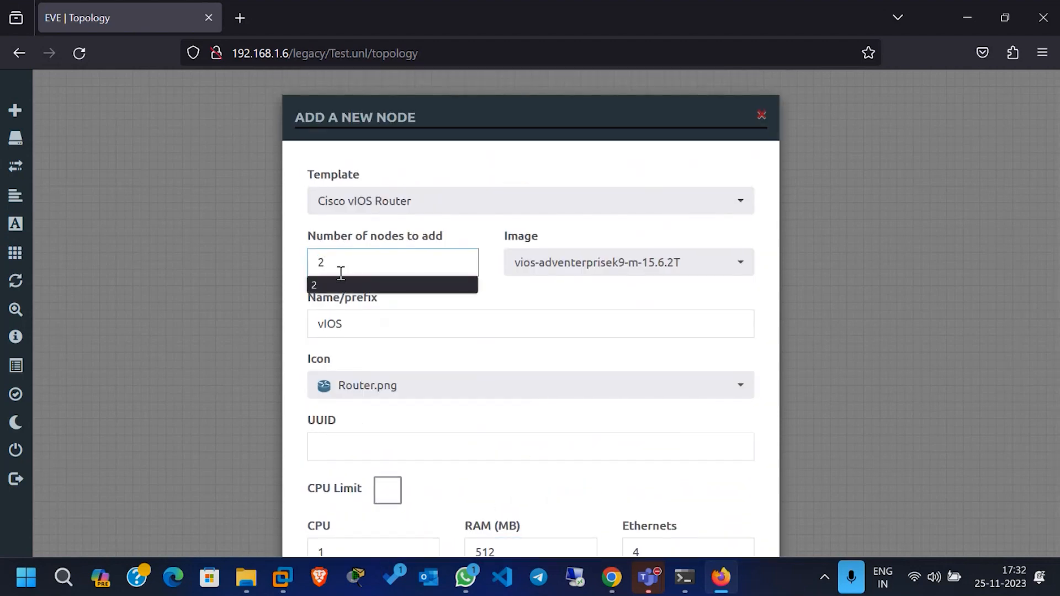
{"action": "scroll", "coordinate": [381, 270], "scroll_direction": "down", "scroll_amount": 9}
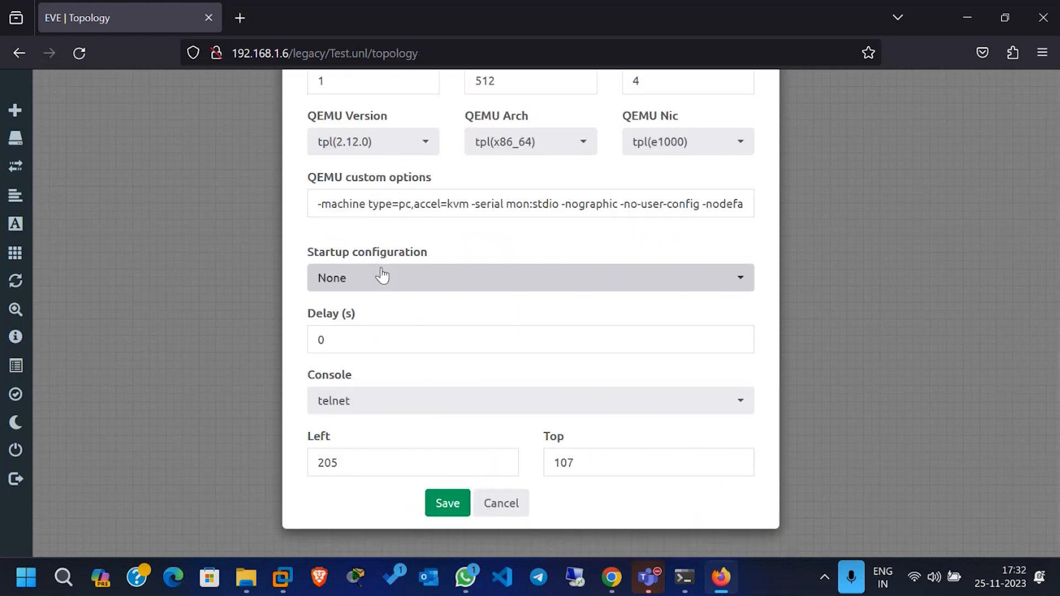
{"action": "left_click", "coordinate": [452, 509]}
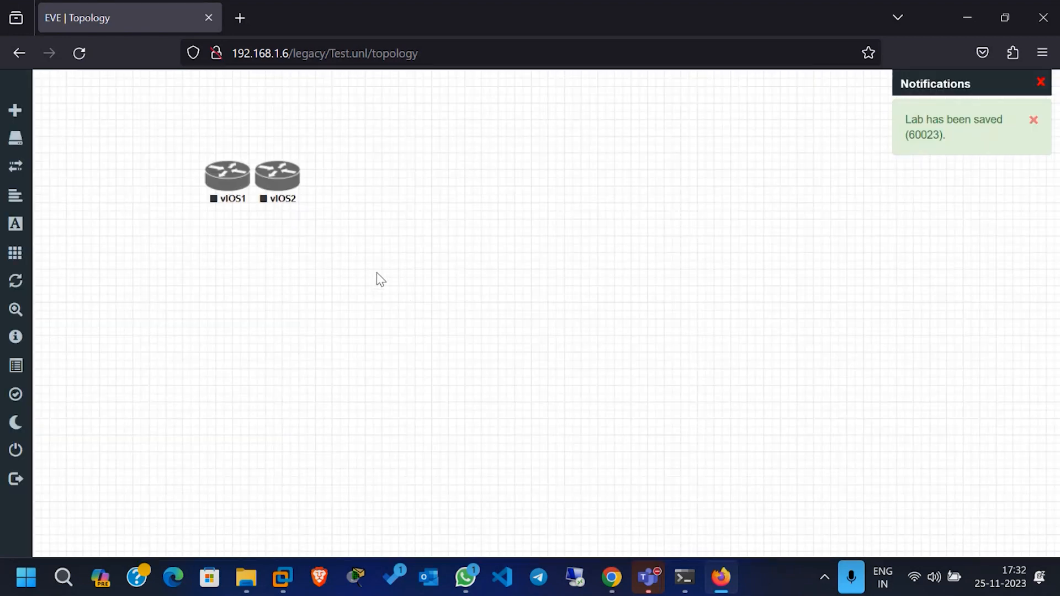
{"action": "left_click_drag", "start_coordinate": [377, 273], "coordinate": [185, 182]}
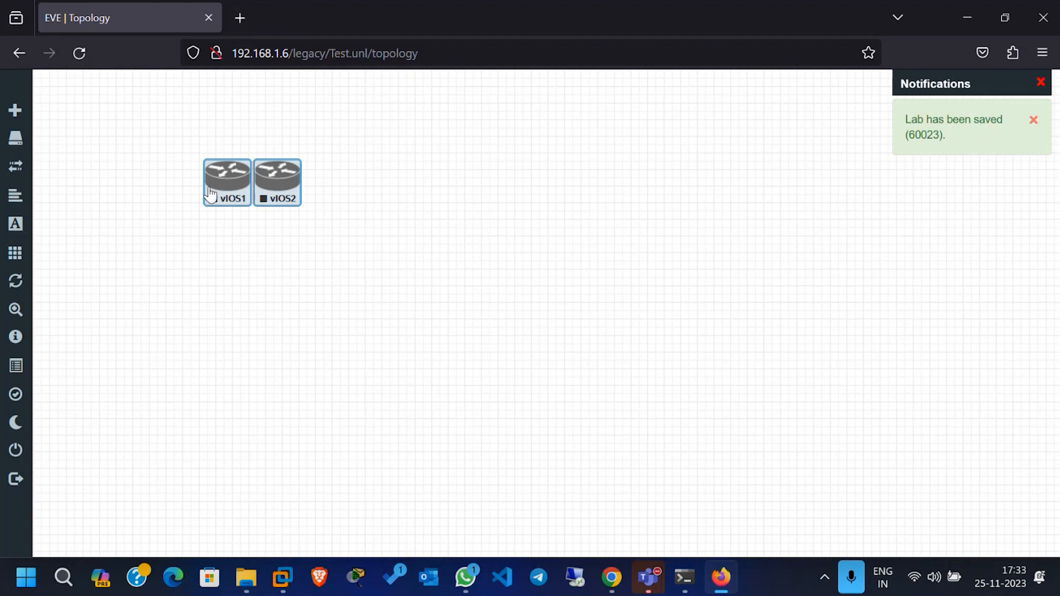
Step: Add one Cisco vIOS Switch node with its default settings and place it below the two routers
{"action": "right_click", "coordinate": [354, 225]}
{"action": "left_click", "coordinate": [388, 255]}
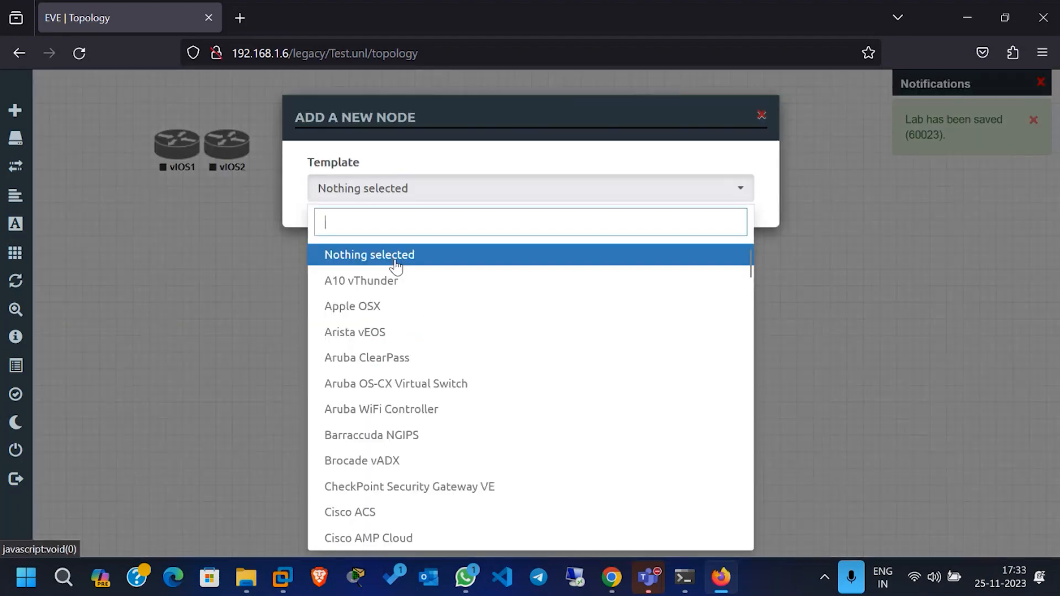
{"action": "type", "text": "swi"}
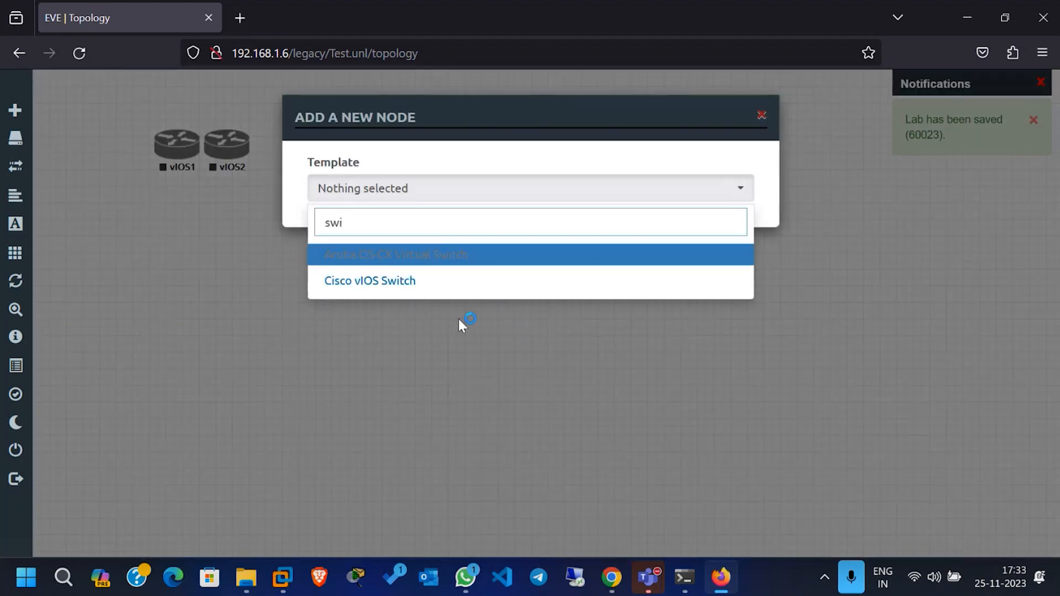
{"action": "left_click", "coordinate": [418, 289]}
{"action": "scroll", "coordinate": [405, 332], "scroll_direction": "down", "scroll_amount": 8}
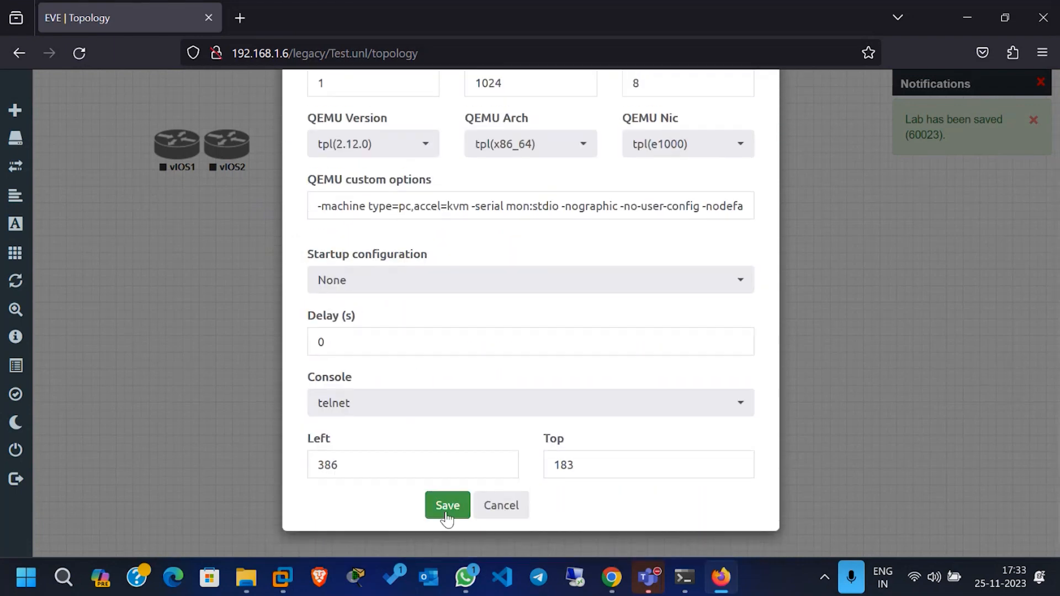
{"action": "left_click", "coordinate": [448, 505]}
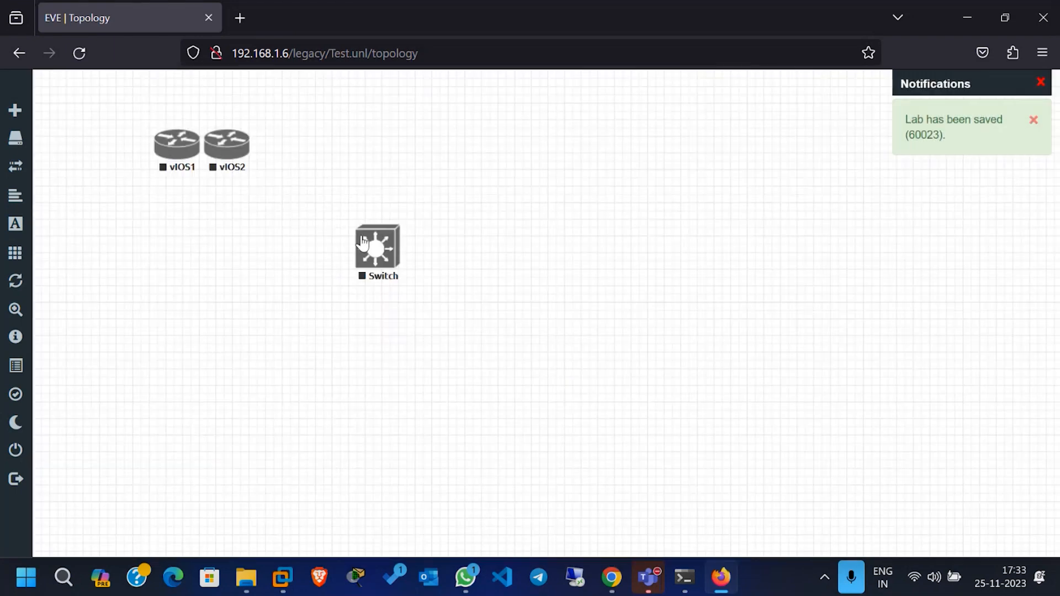
{"action": "left_click_drag", "start_coordinate": [383, 267], "coordinate": [202, 264]}
Step: Start another new node using the Virtual PC (VPCS) template
{"action": "right_click", "coordinate": [481, 223]}
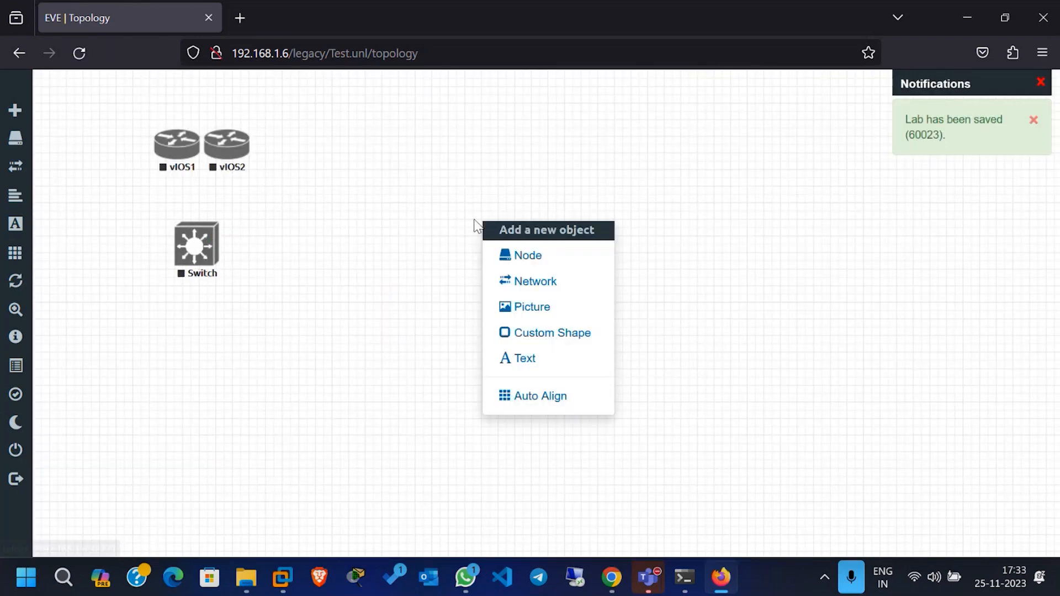
{"action": "left_click", "coordinate": [539, 270]}
{"action": "type", "text": "p"}
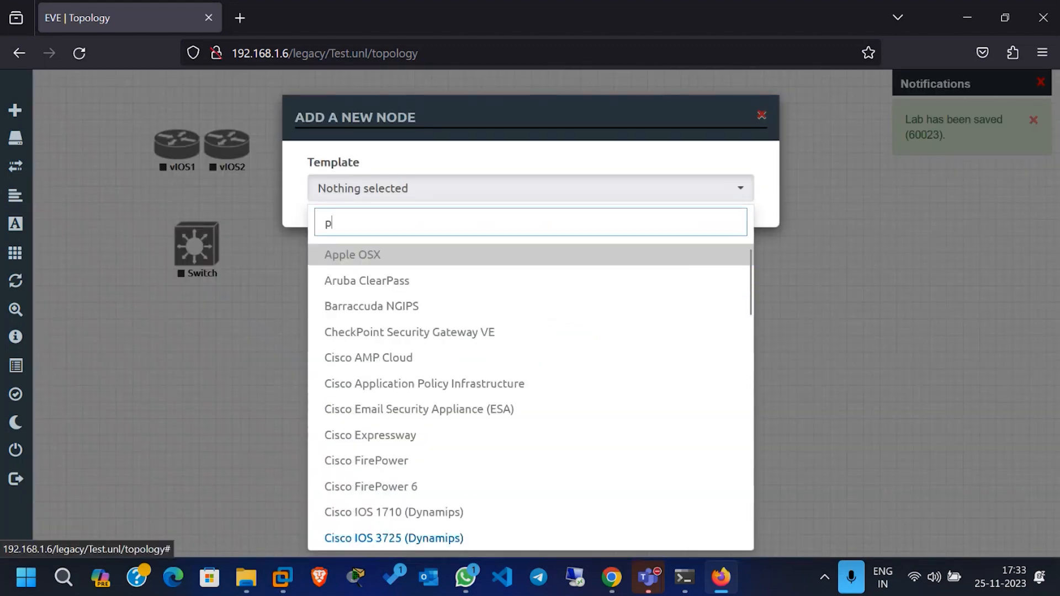
{"action": "key", "text": "BackSpace"}
{"action": "type", "text": "p"}
{"action": "key", "text": "BackSpace"}
{"action": "type", "text": "vp"}
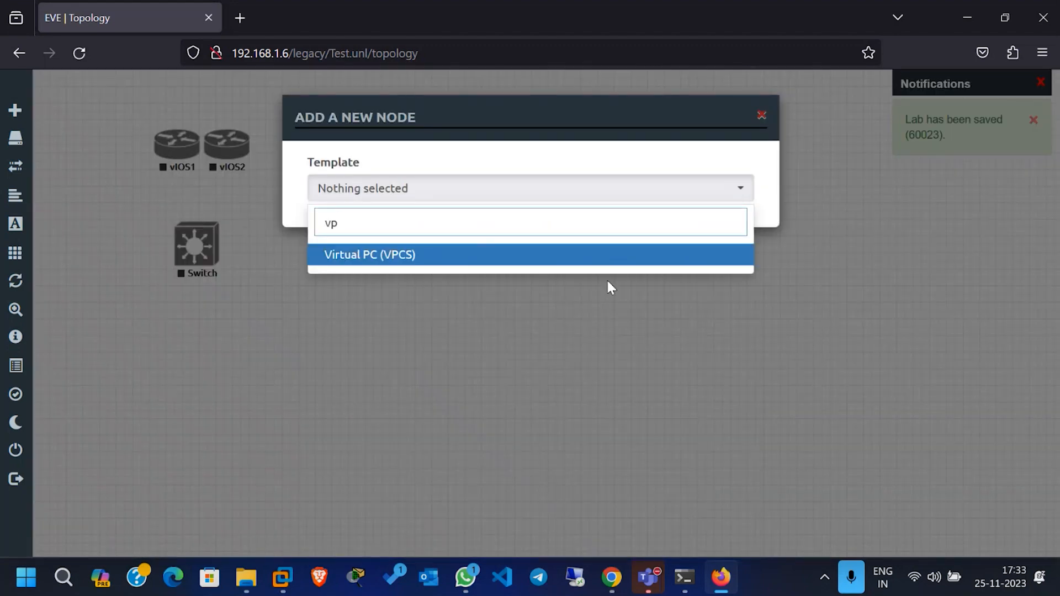
{"action": "left_click", "coordinate": [412, 260]}
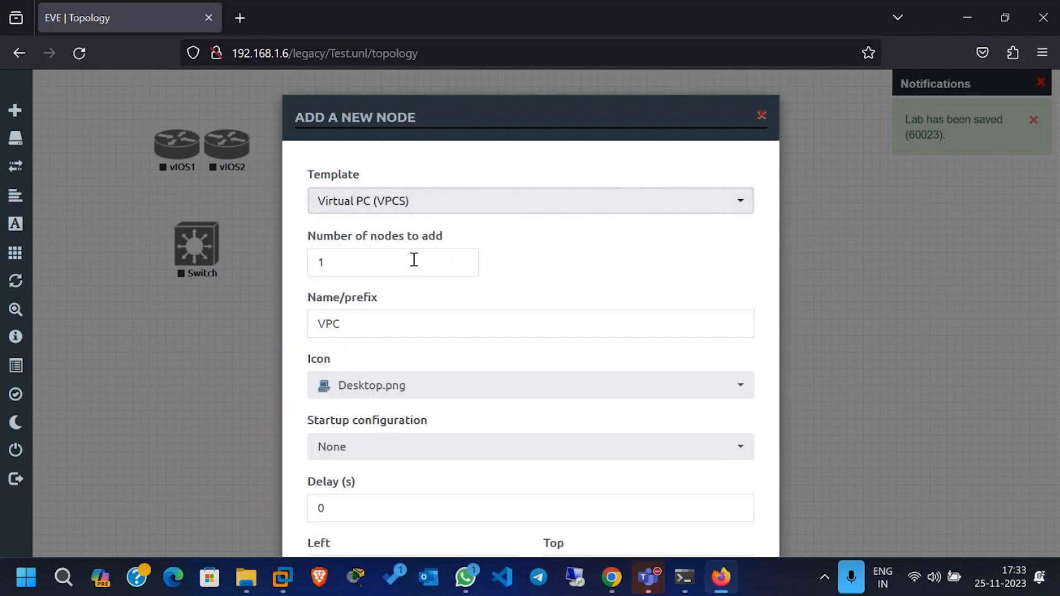
Step: Set the number of virtual PCs to 2, save them, and move the pair below the switch
{"action": "key", "text": "Tab"}
{"action": "type", "text": "2"}
{"action": "key", "text": "Return"}
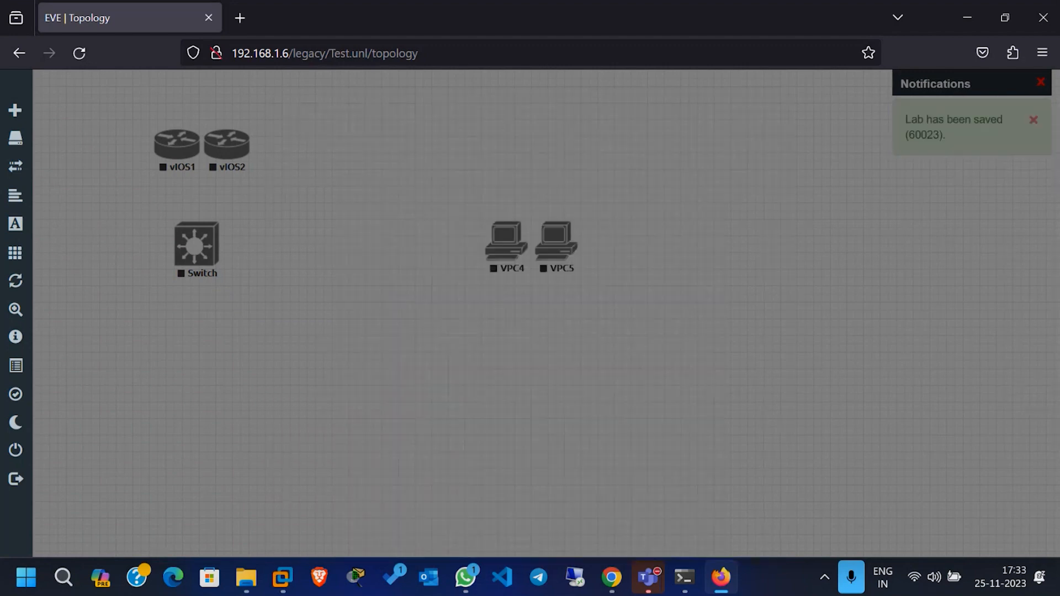
{"action": "left_click_drag", "start_coordinate": [641, 313], "coordinate": [168, 379]}
{"action": "left_click", "coordinate": [393, 406]}
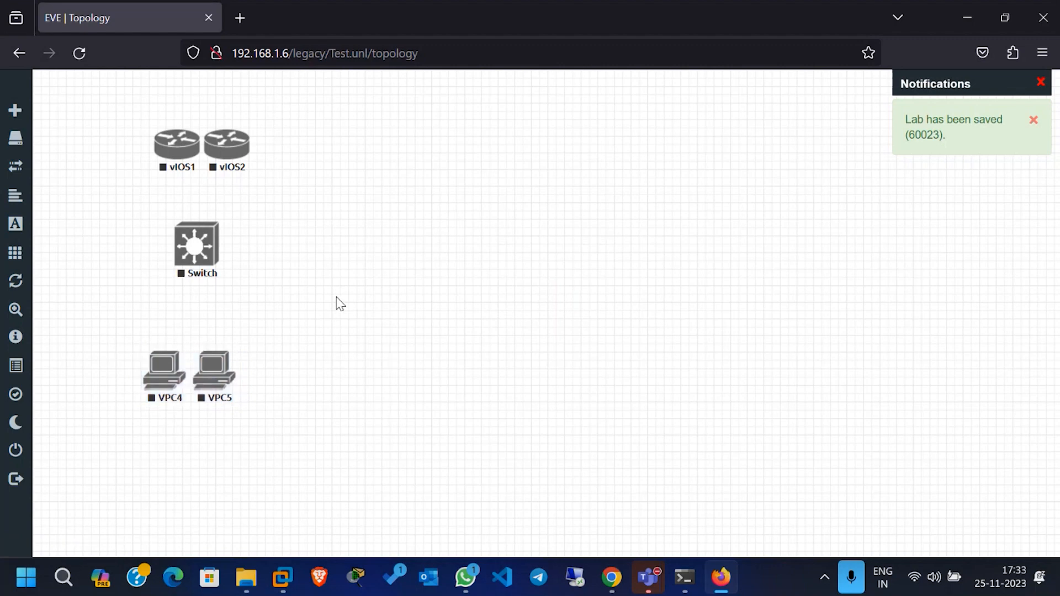
Step: Select vIOS2 and VPC5 together and move them right, away from vIOS1 and VPC4
{"action": "left_click_drag", "start_coordinate": [90, 119], "coordinate": [324, 427]}
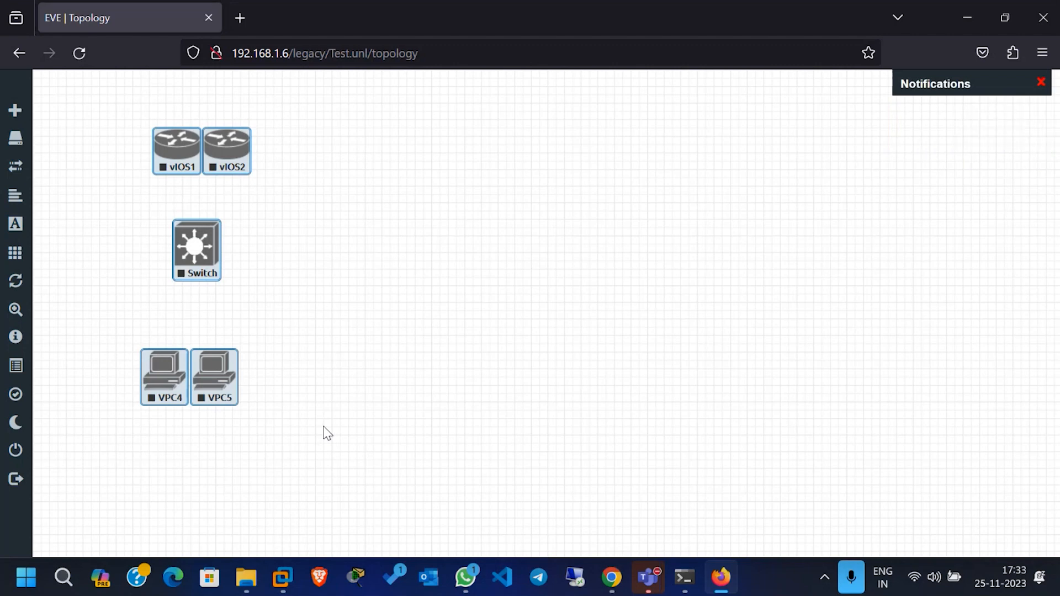
{"action": "left_click", "coordinate": [380, 339]}
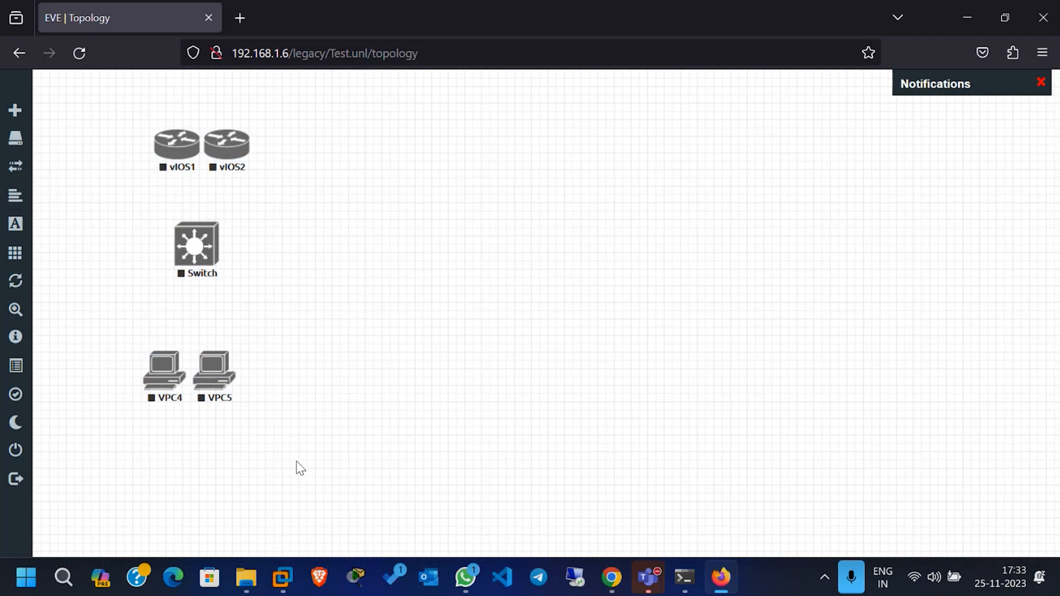
{"action": "left_click_drag", "start_coordinate": [296, 460], "coordinate": [241, 88]}
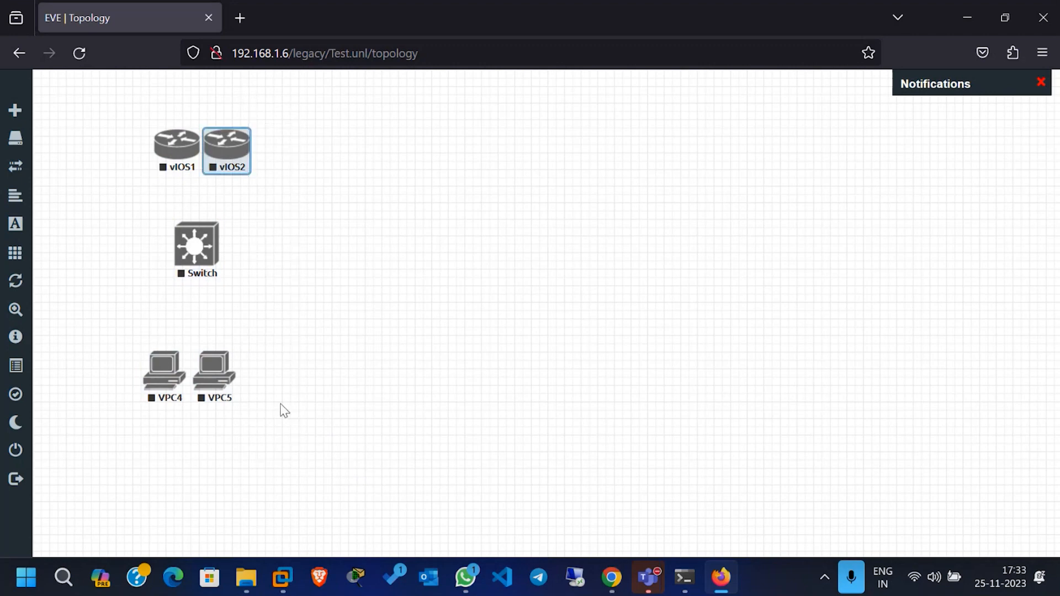
{"action": "left_click_drag", "start_coordinate": [311, 439], "coordinate": [346, 157]}
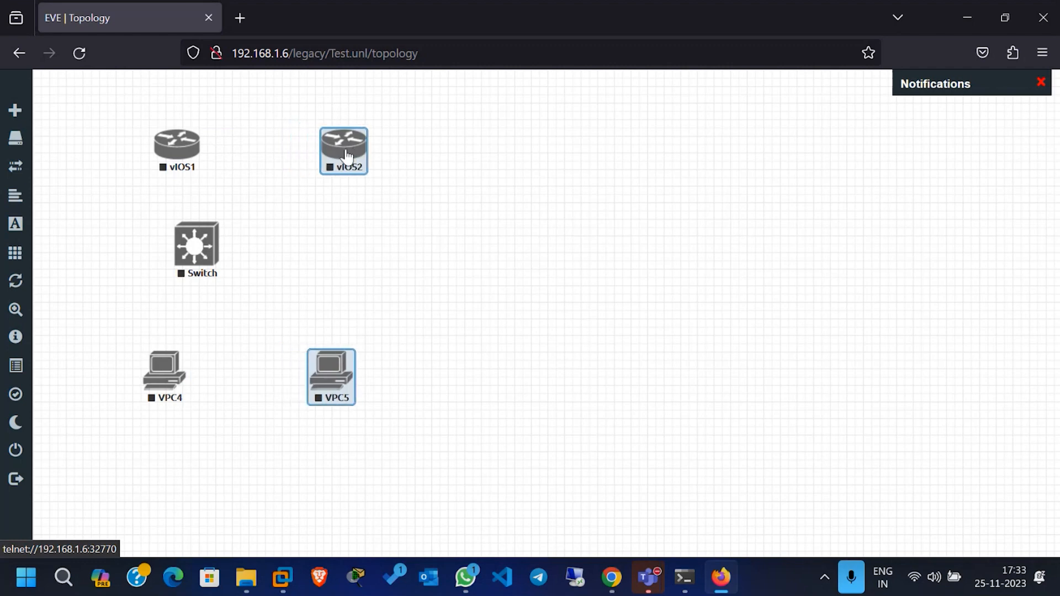
{"action": "left_click", "coordinate": [191, 254]}
{"action": "left_click", "coordinate": [309, 280]}
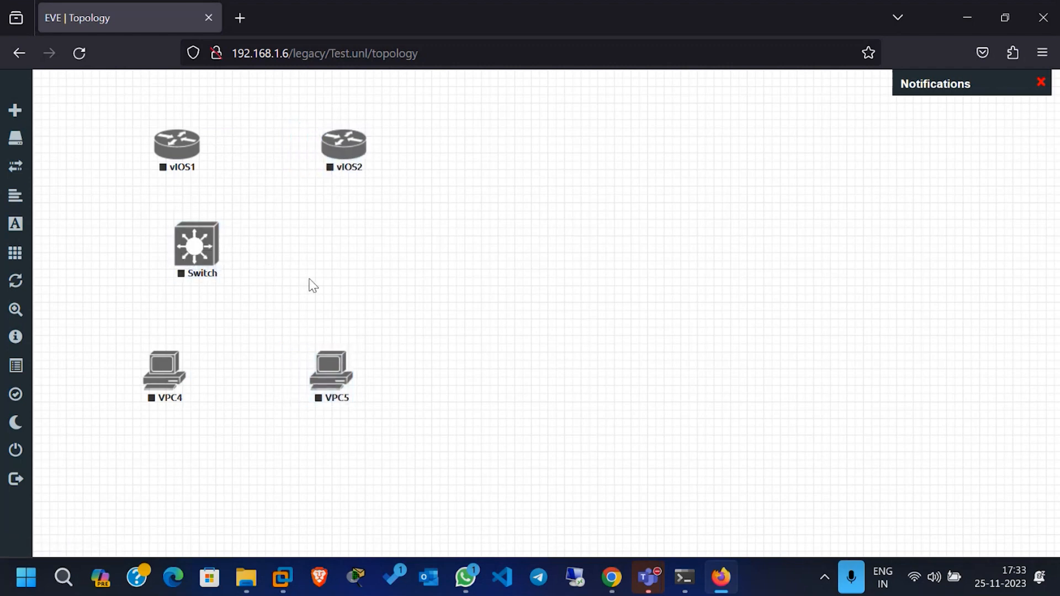
Step: Center the switch between the routers and PCs, and nudge vIOS1, VPC4 and VPC5 outward to even the layout
{"action": "left_click_drag", "start_coordinate": [185, 248], "coordinate": [227, 254]}
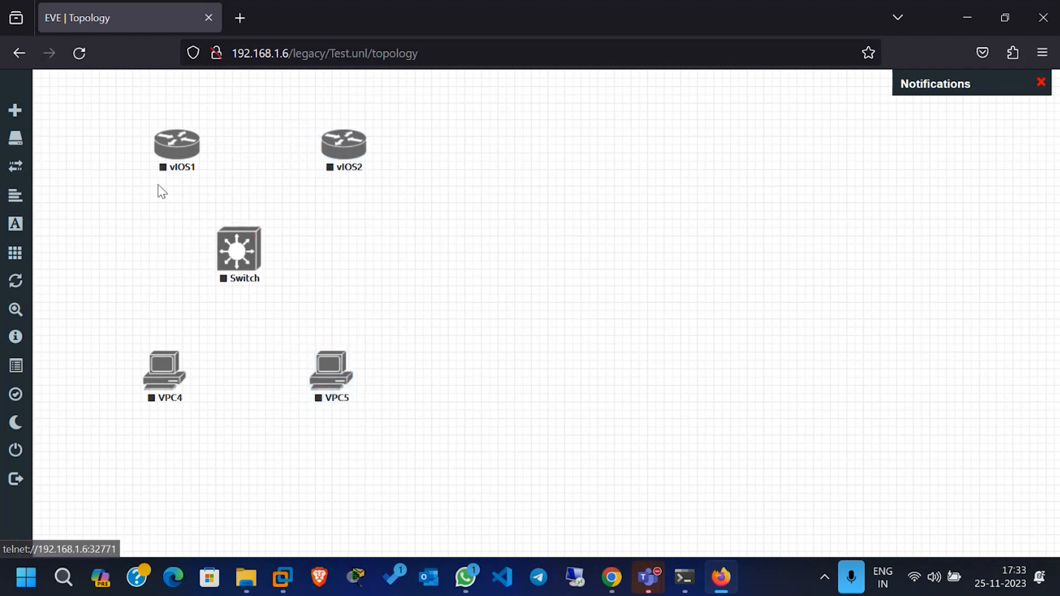
{"action": "left_click_drag", "start_coordinate": [180, 159], "coordinate": [160, 159]}
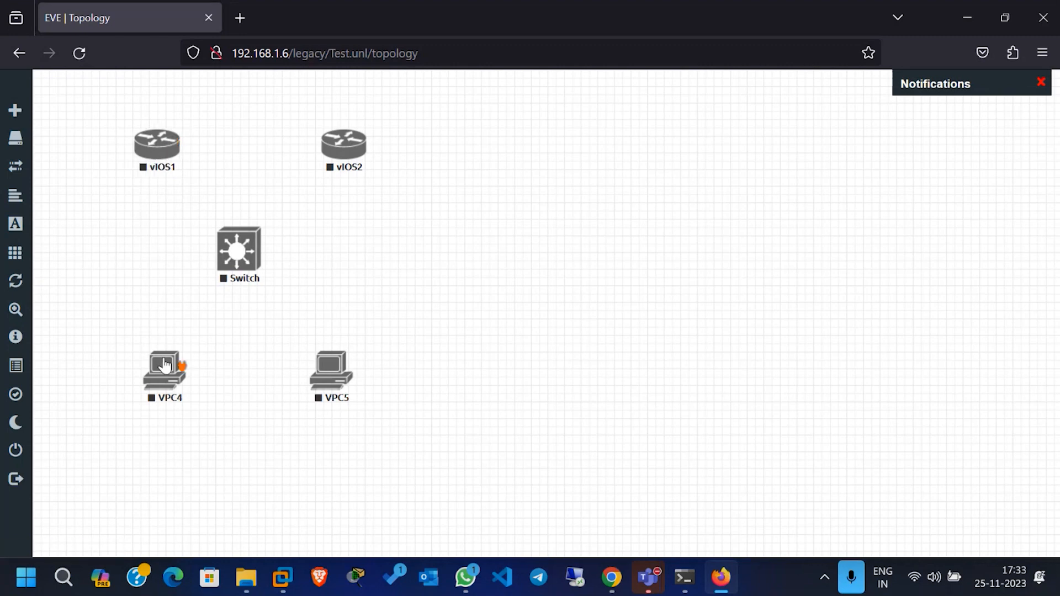
{"action": "left_click_drag", "start_coordinate": [166, 370], "coordinate": [151, 376]}
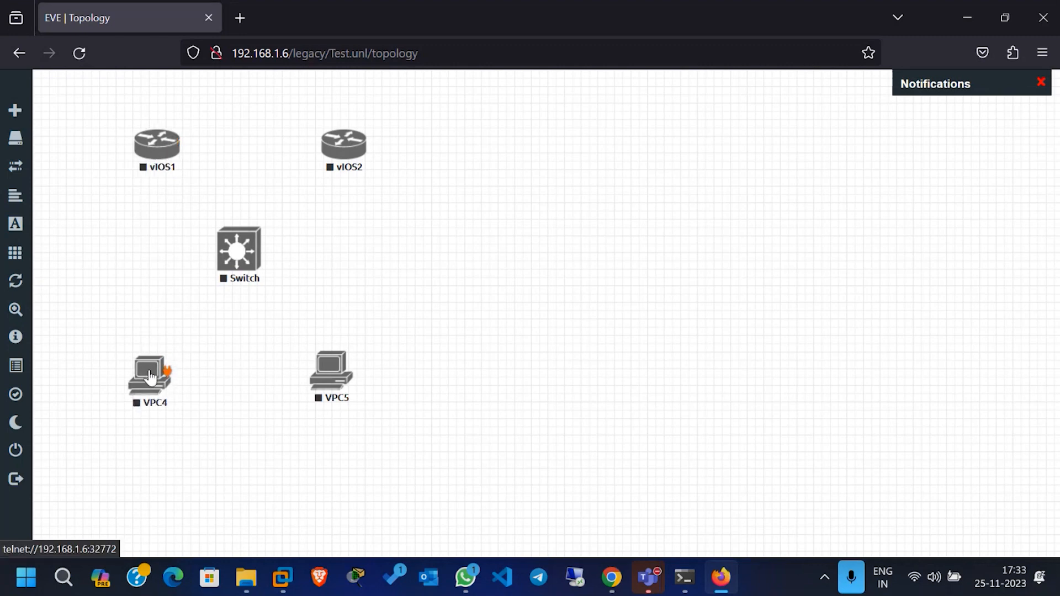
{"action": "left_click_drag", "start_coordinate": [334, 373], "coordinate": [342, 376]}
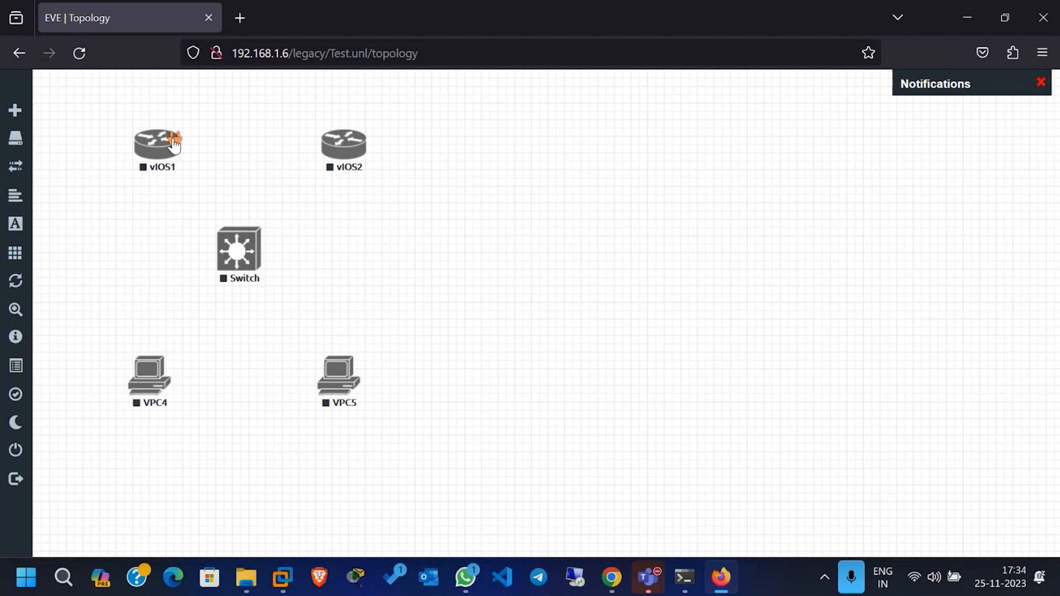
Step: Connect router vIOS1 to router vIOS2, using interface Gi0/0 on vIOS1 and Gi0/1 on vIOS2, and save the link
{"action": "left_click_drag", "start_coordinate": [176, 143], "coordinate": [229, 146]}
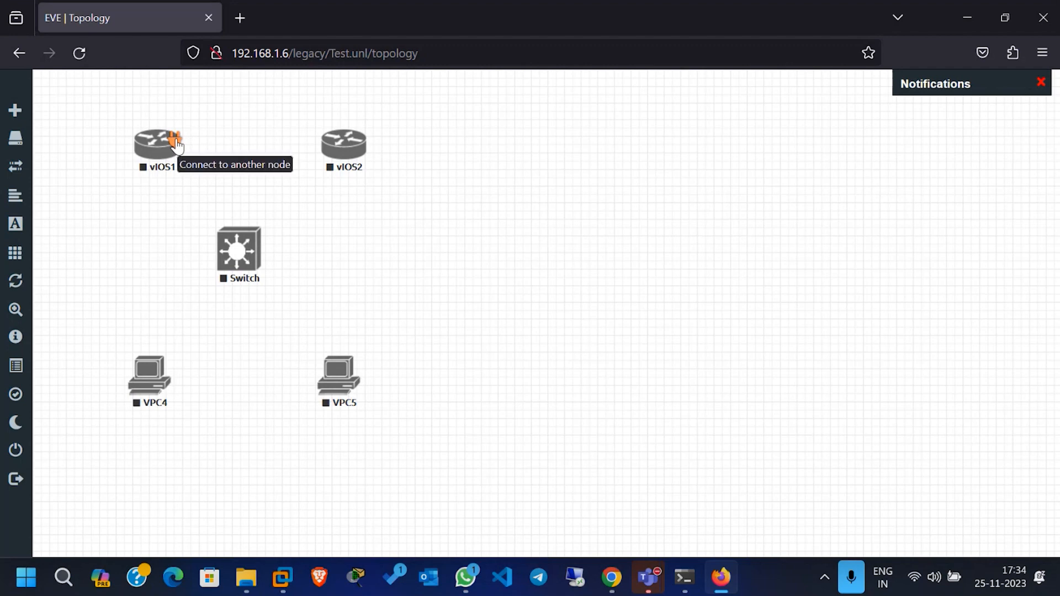
{"action": "left_click_drag", "start_coordinate": [177, 145], "coordinate": [345, 148]}
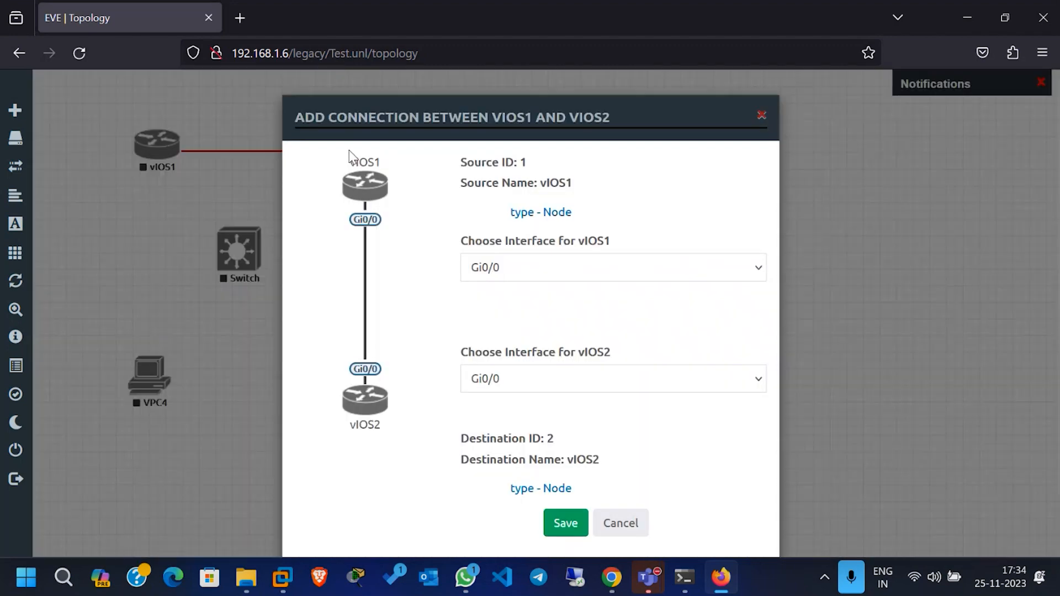
{"action": "left_click", "coordinate": [544, 378]}
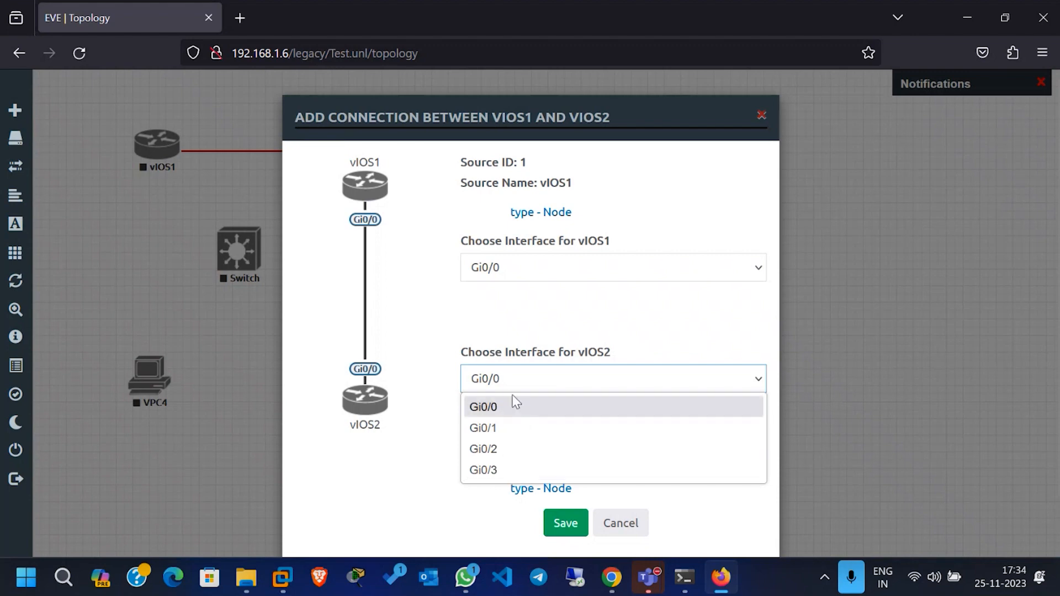
{"action": "left_click", "coordinate": [530, 386]}
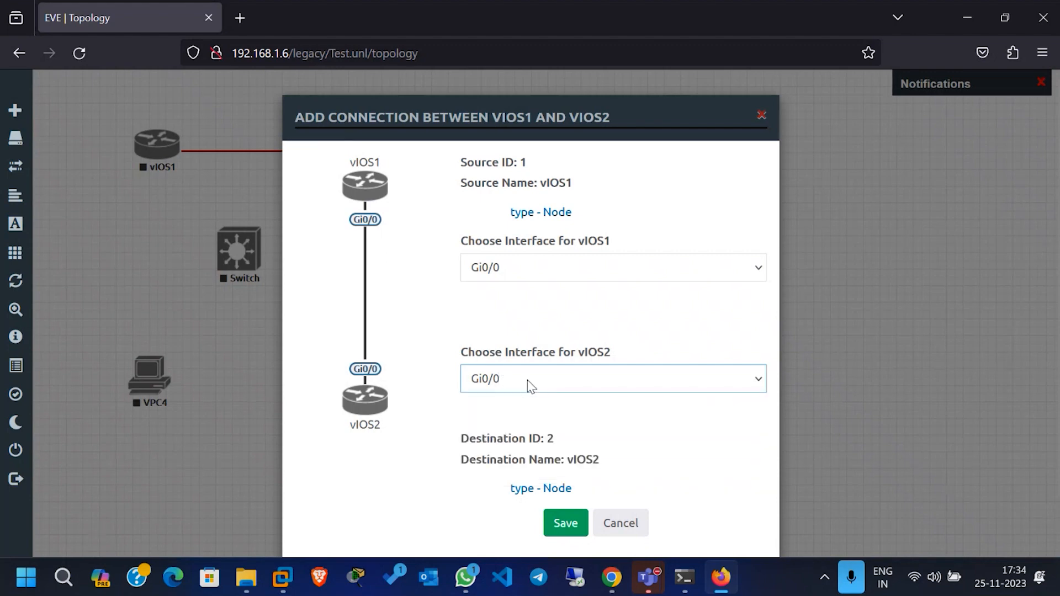
{"action": "left_click", "coordinate": [524, 383]}
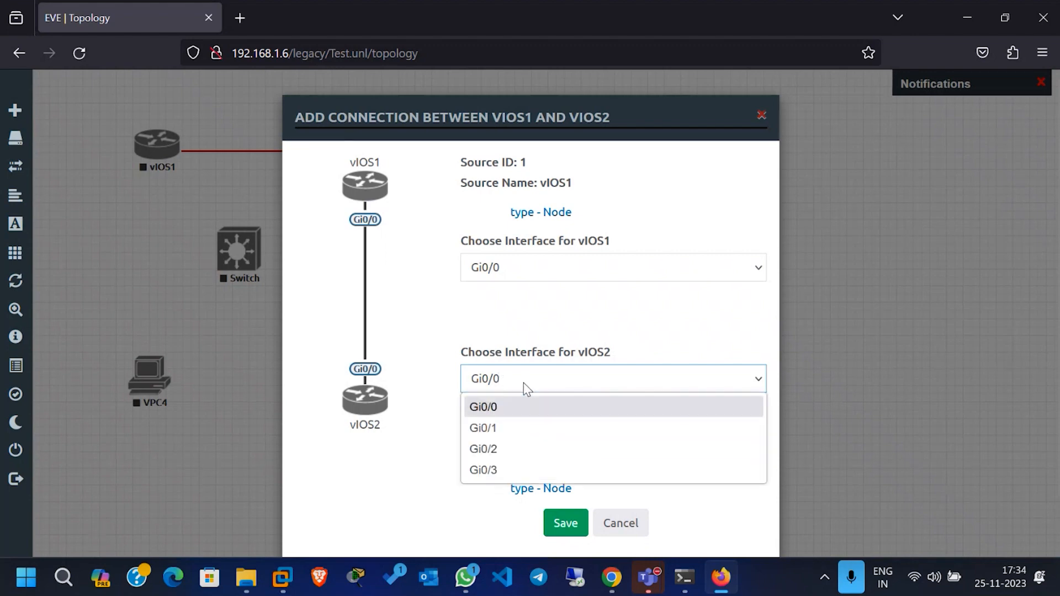
{"action": "left_click", "coordinate": [506, 428]}
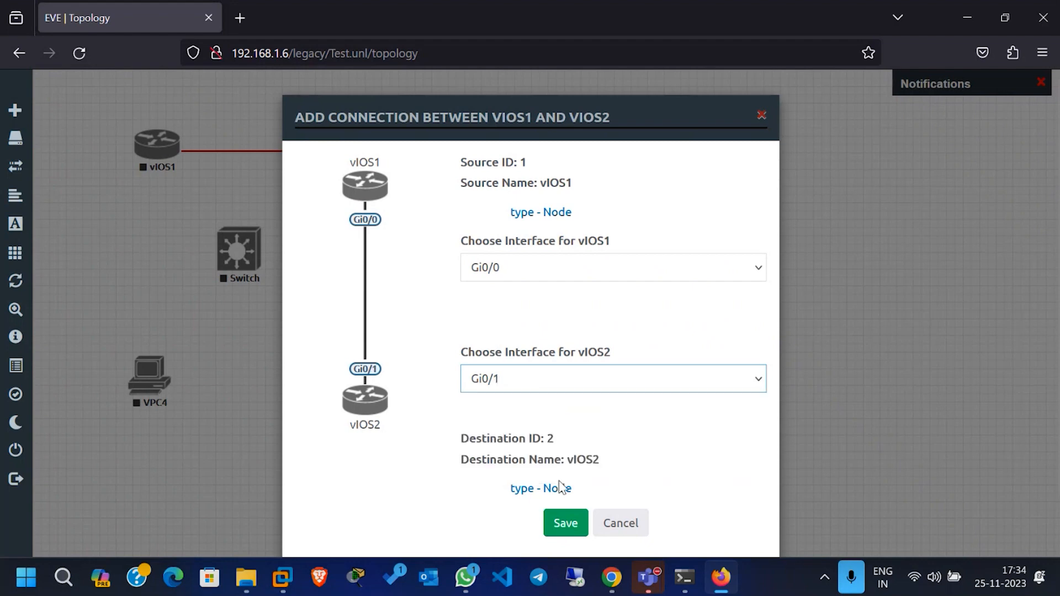
{"action": "left_click", "coordinate": [573, 526]}
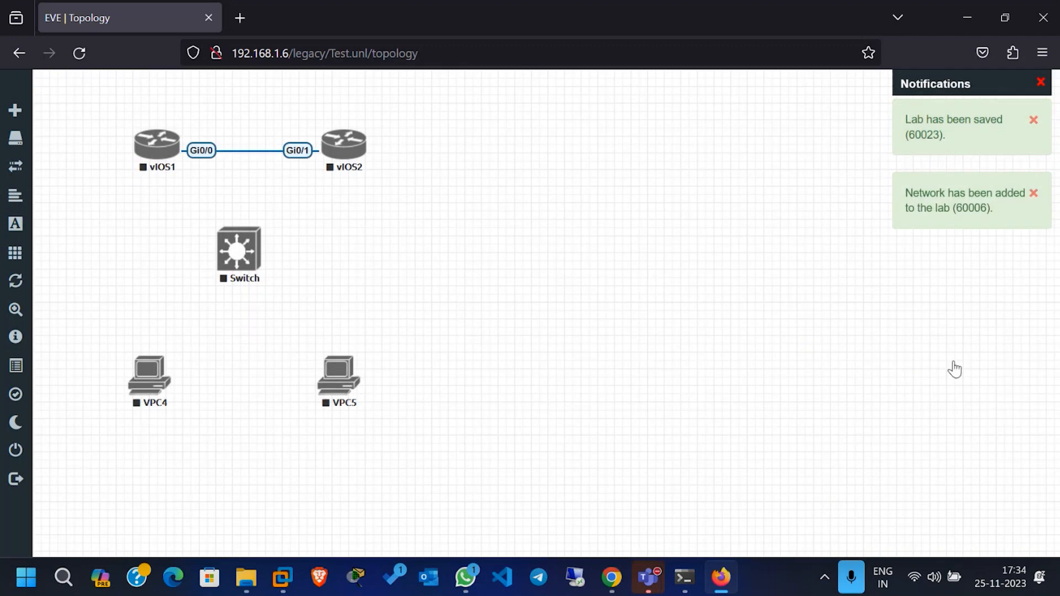
{"action": "left_click", "coordinate": [969, 364]}
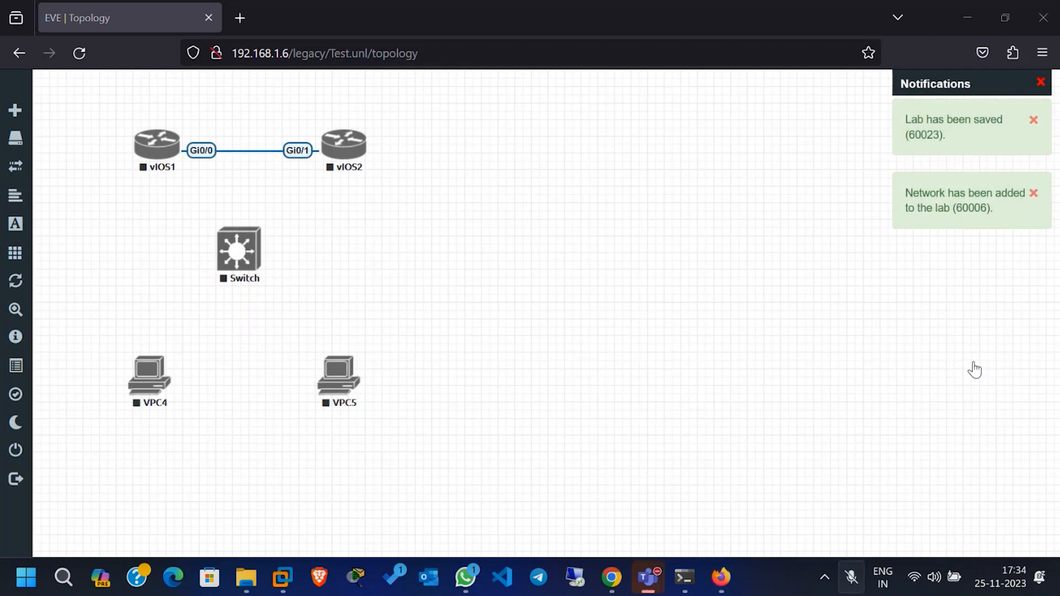
{"action": "left_click", "coordinate": [973, 363]}
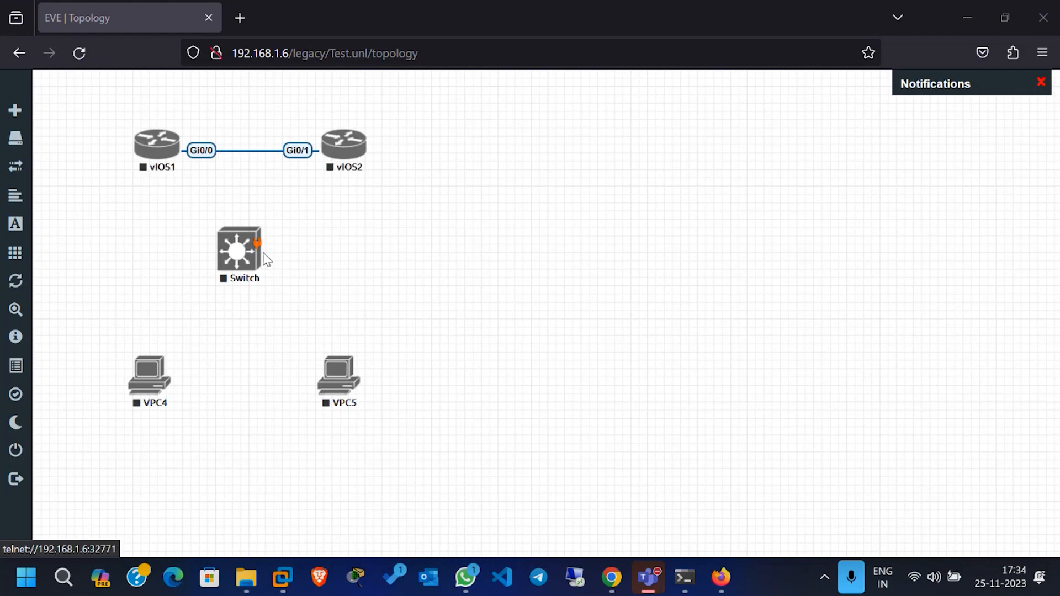
Step: Link the switch's Gi0/0 to vIOS2 Gi0/0, its Gi0/1 to vIOS1 Gi0/1, and its Gi0/2 to VPC4 eth0
{"action": "mouse_move", "coordinate": [257, 249]}
{"action": "left_click_drag", "start_coordinate": [257, 250], "coordinate": [343, 145]}
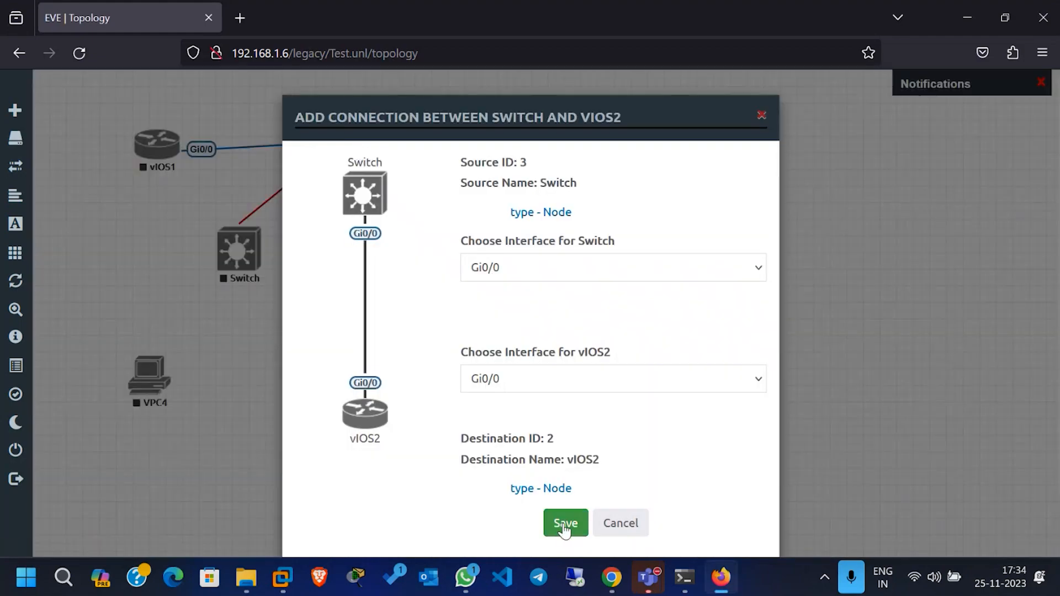
{"action": "left_click", "coordinate": [565, 526]}
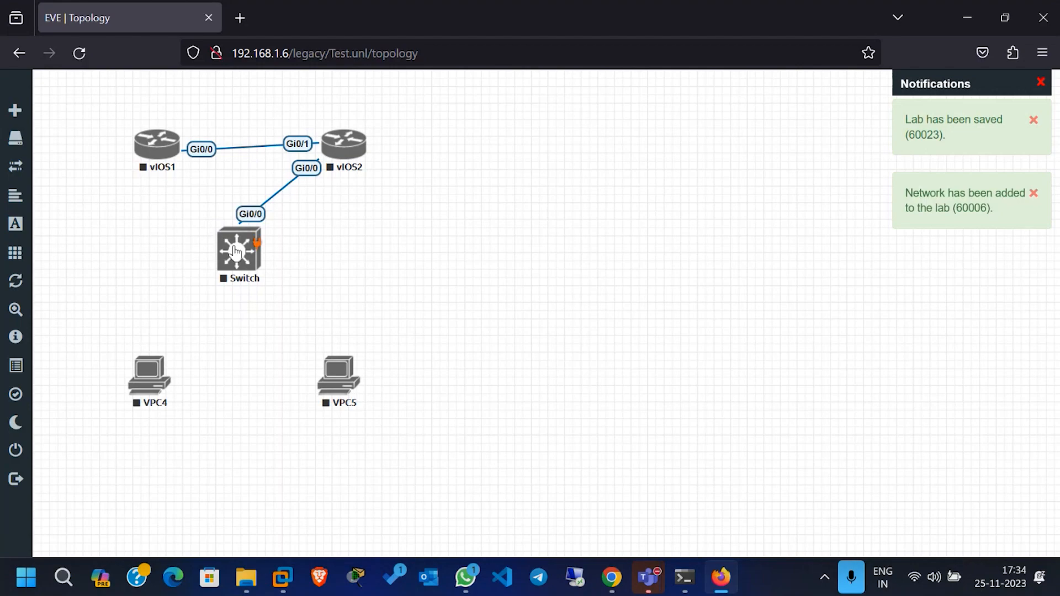
{"action": "left_click_drag", "start_coordinate": [174, 142], "coordinate": [231, 247]}
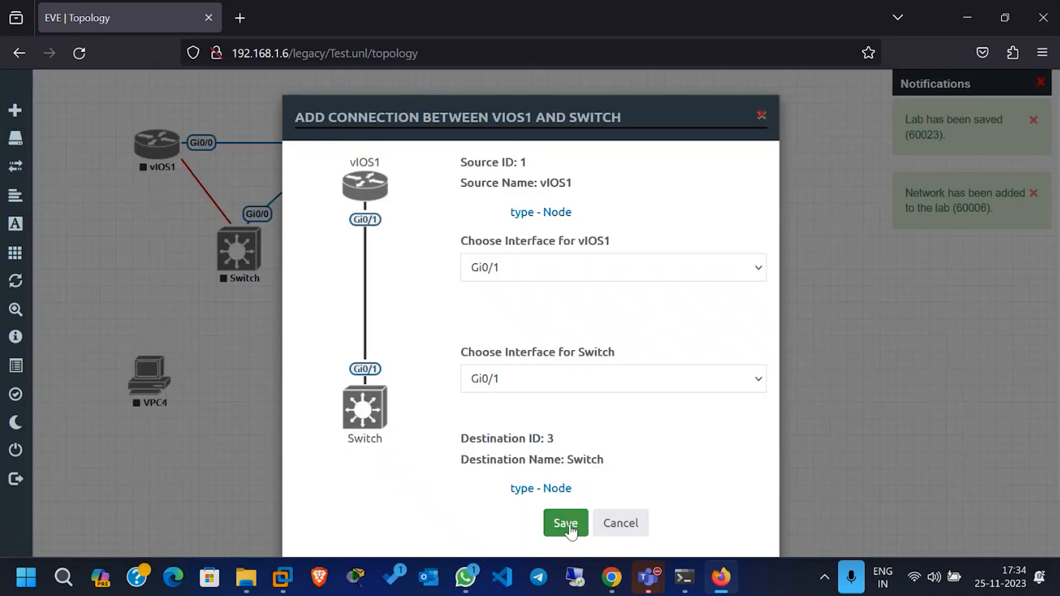
{"action": "left_click", "coordinate": [567, 525]}
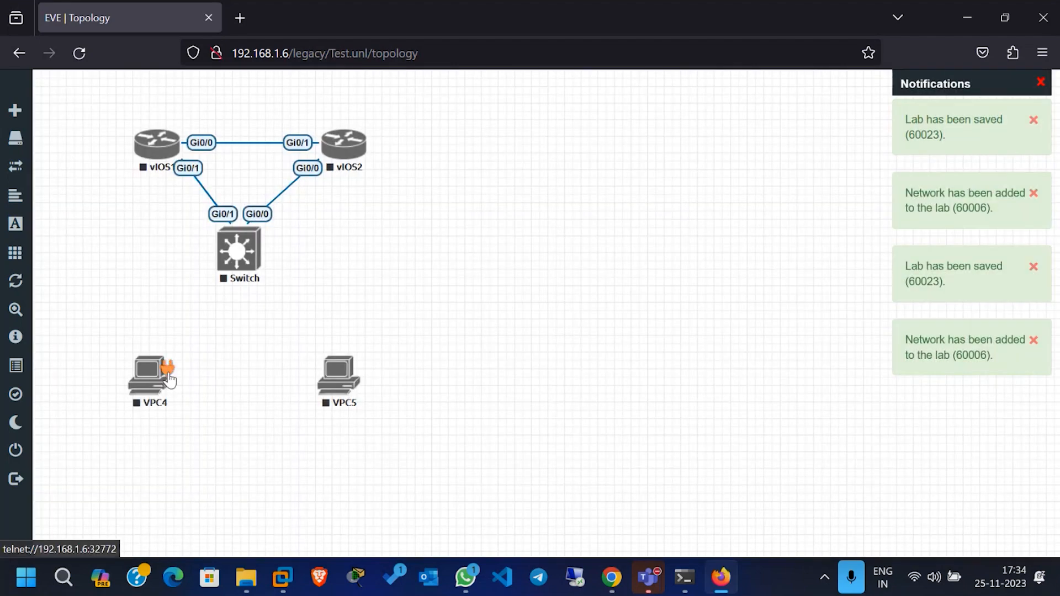
{"action": "left_click_drag", "start_coordinate": [166, 369], "coordinate": [232, 250]}
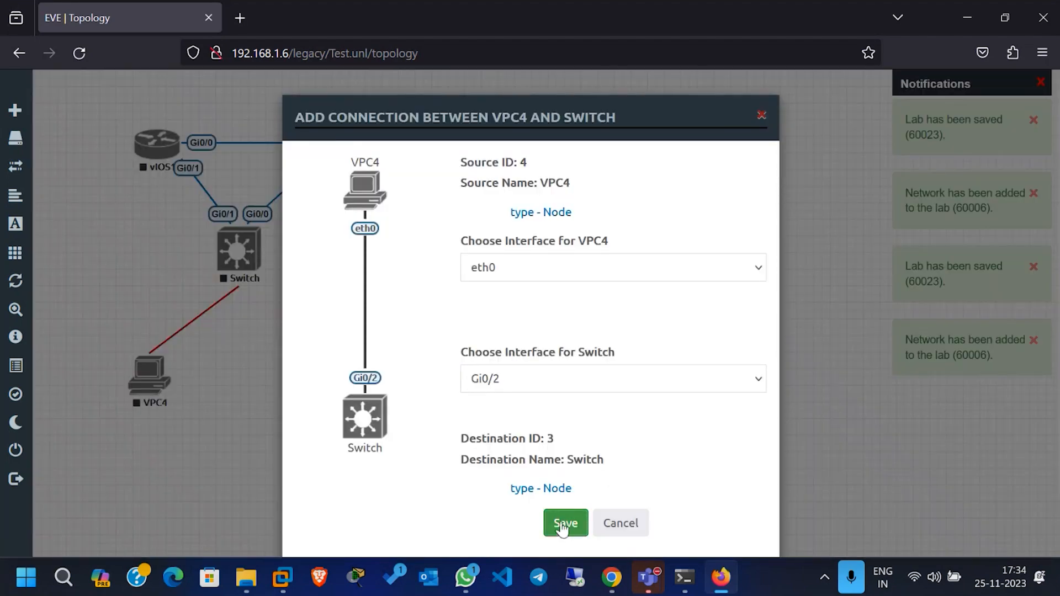
{"action": "left_click", "coordinate": [563, 523]}
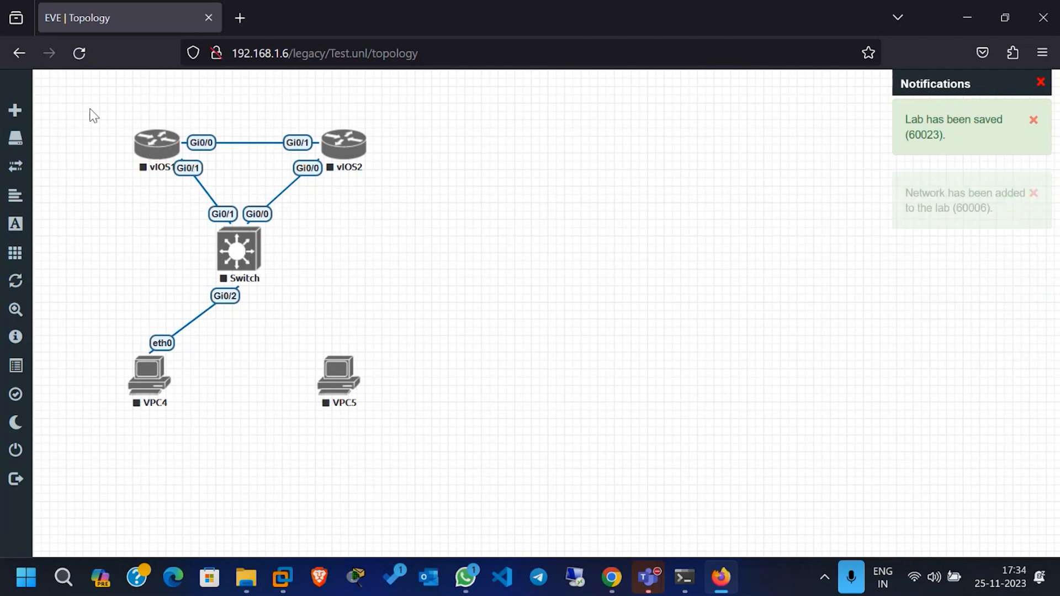
Step: Start vIOS1, vIOS2 and the switch together as a selection, and start VPC4 as well
{"action": "left_click_drag", "start_coordinate": [90, 104], "coordinate": [388, 326]}
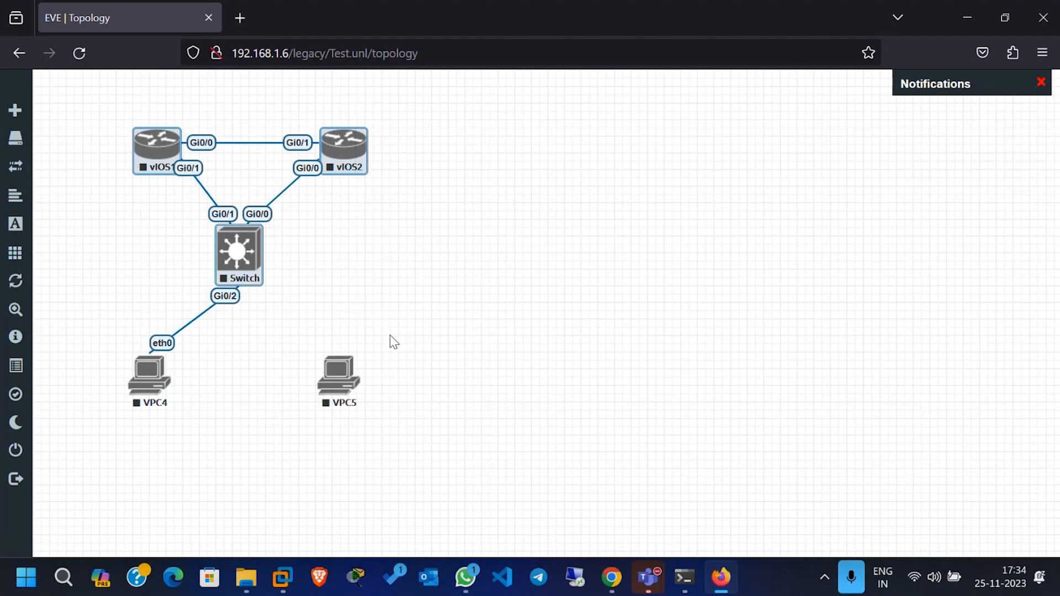
{"action": "right_click", "coordinate": [252, 265]}
{"action": "left_click", "coordinate": [330, 215]}
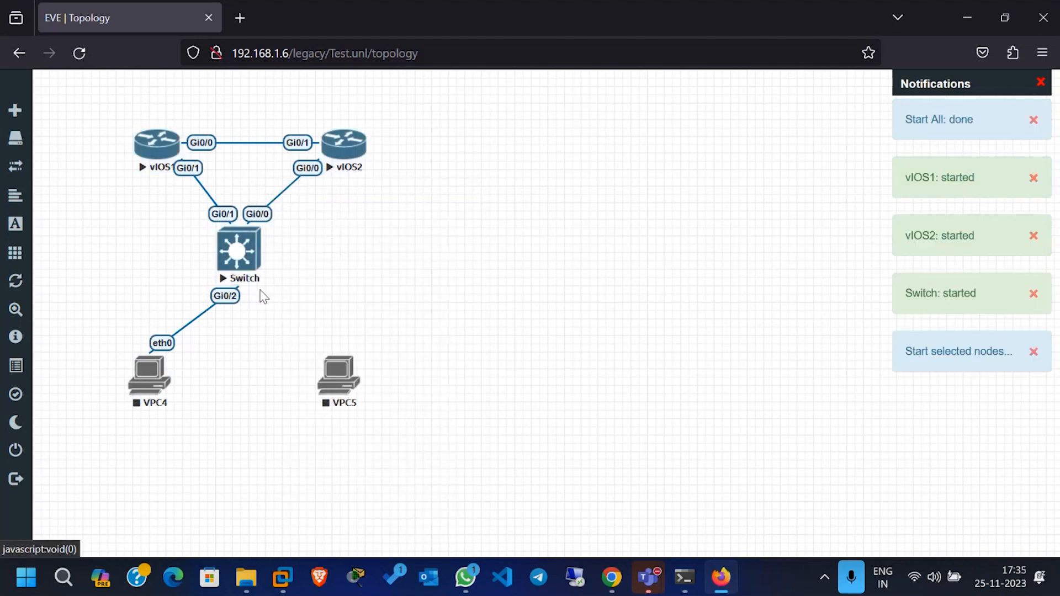
{"action": "right_click", "coordinate": [157, 375]}
{"action": "left_click", "coordinate": [218, 355]}
Step: Check the switch's node actions, including Stop, and try to connect VPC5 to the running switch
{"action": "right_click", "coordinate": [250, 254]}
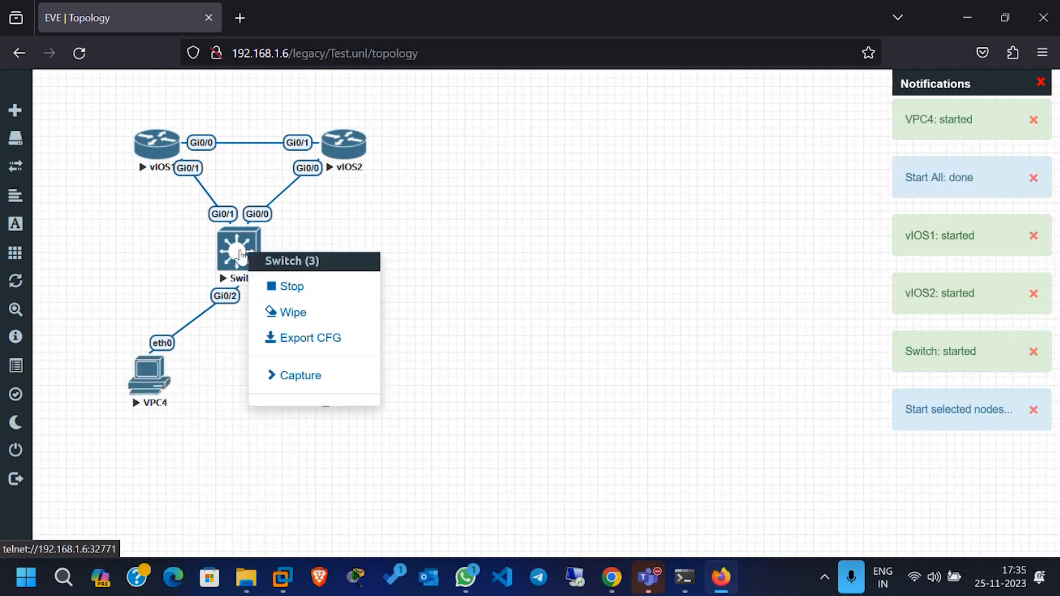
{"action": "left_click", "coordinate": [310, 294]}
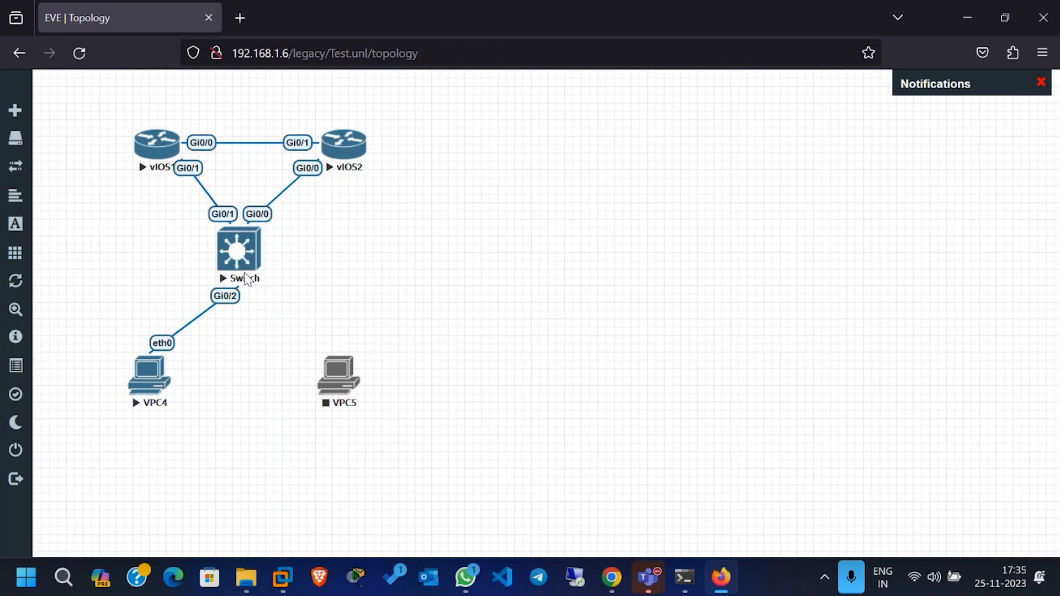
{"action": "left_click_drag", "start_coordinate": [356, 369], "coordinate": [236, 249]}
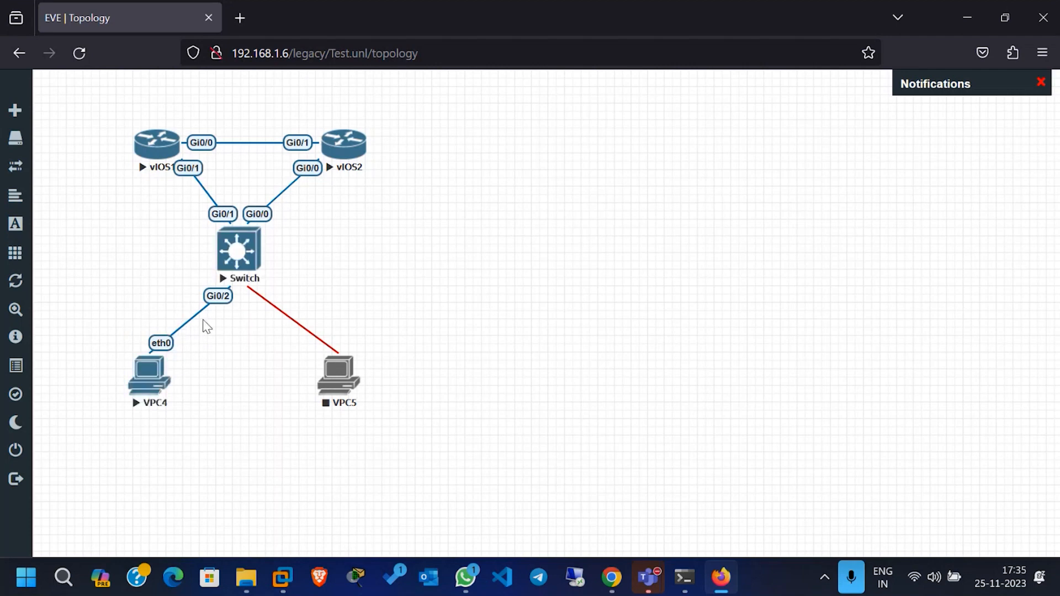
{"action": "left_click_drag", "start_coordinate": [315, 379], "coordinate": [108, 330]}
{"action": "right_click", "coordinate": [234, 272]}
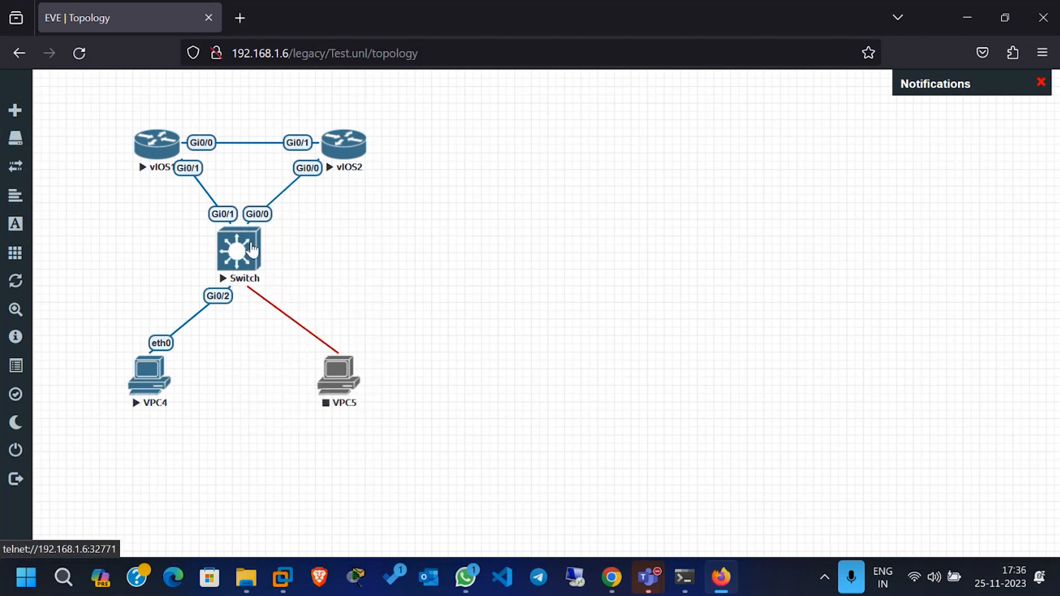
Step: Open the switch's console in PuTTY, always allowing this site's telnet links, and place the console window beside the topology
{"action": "left_click", "coordinate": [251, 249]}
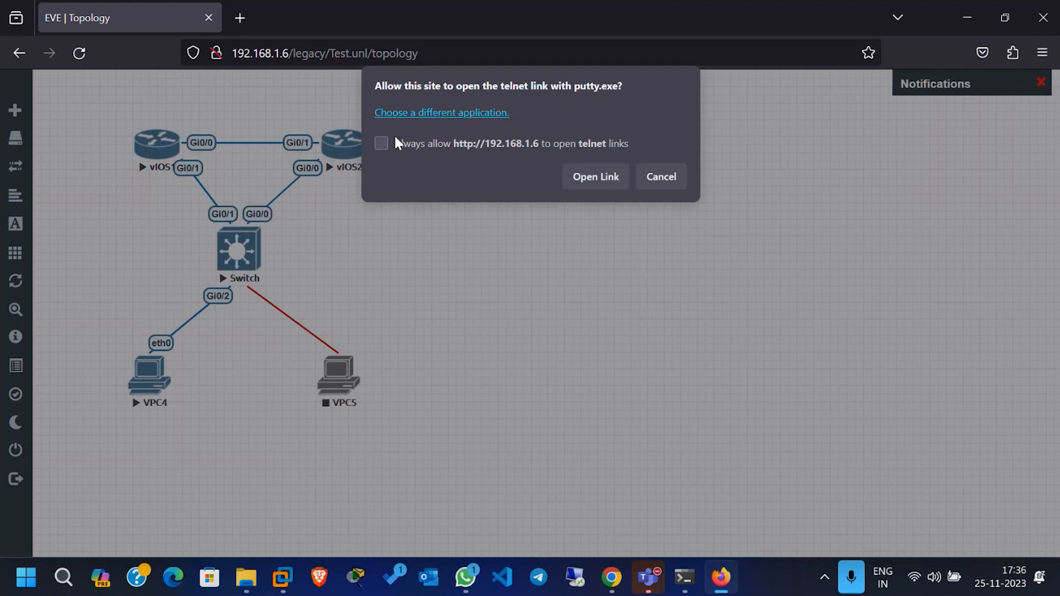
{"action": "left_click", "coordinate": [382, 143]}
{"action": "left_click", "coordinate": [586, 181]}
{"action": "left_click_drag", "start_coordinate": [204, 67], "coordinate": [551, 122]}
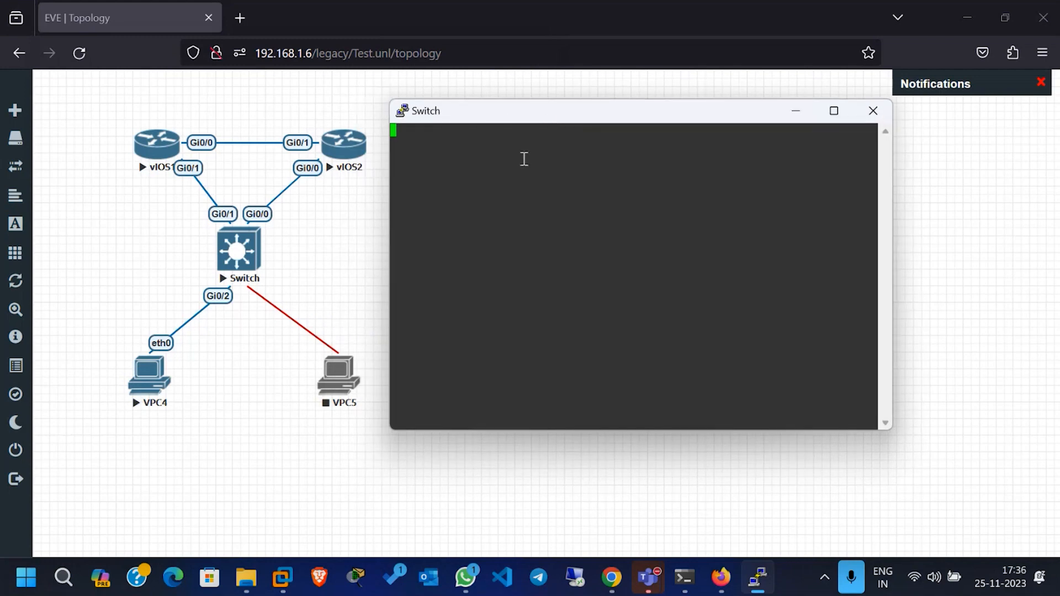
Step: Search the web for "download putty" in a new browser tab and open the putty.org result
{"action": "left_click", "coordinate": [239, 18]}
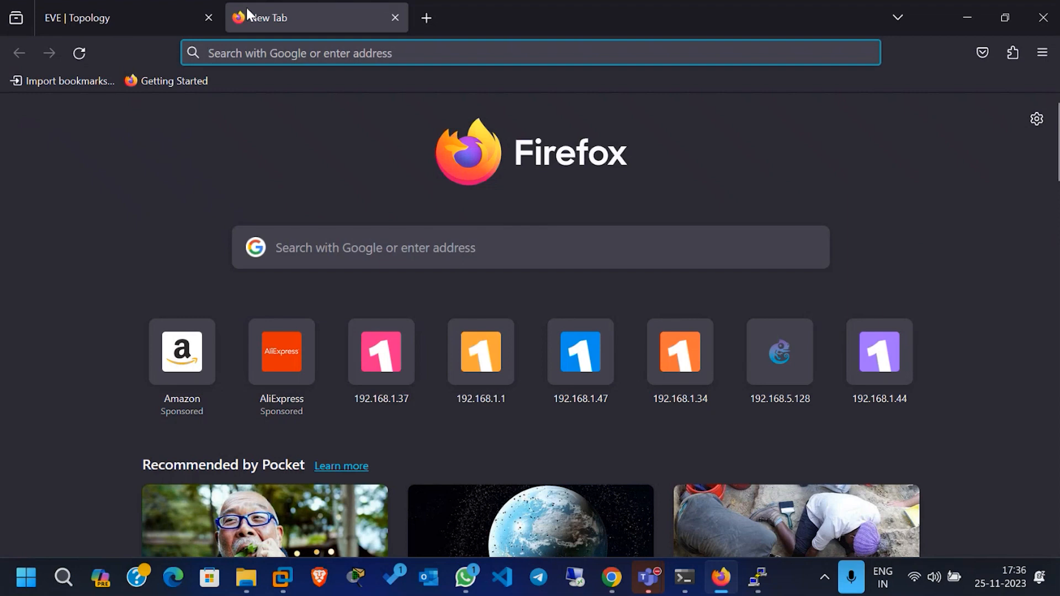
{"action": "type", "text": "download putyy"}
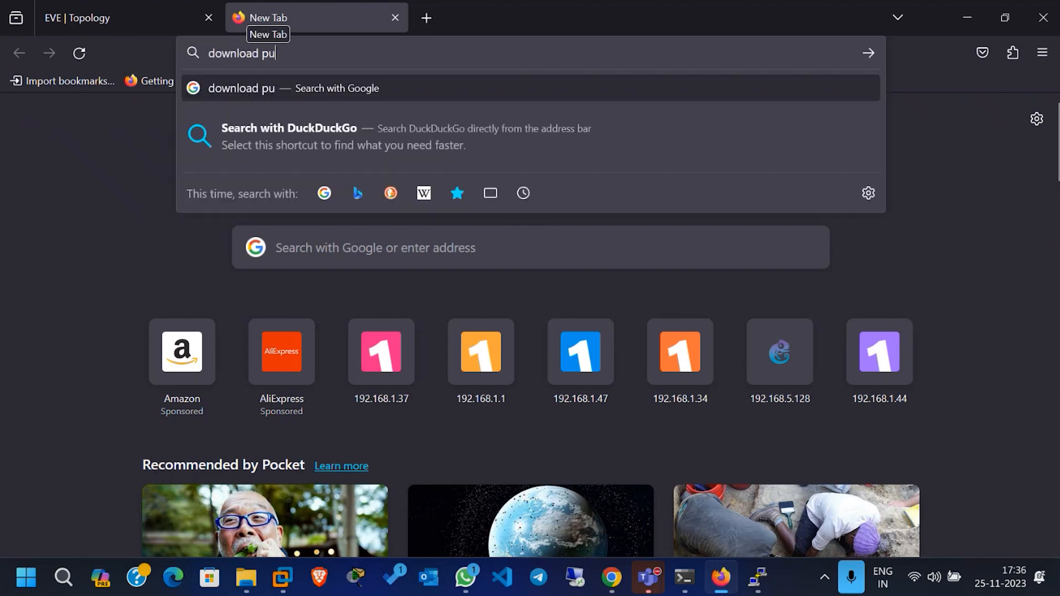
{"action": "key", "text": "BackSpace"}
{"action": "key", "text": "BackSpace"}
{"action": "key", "text": "Down"}
{"action": "key", "text": "Down"}
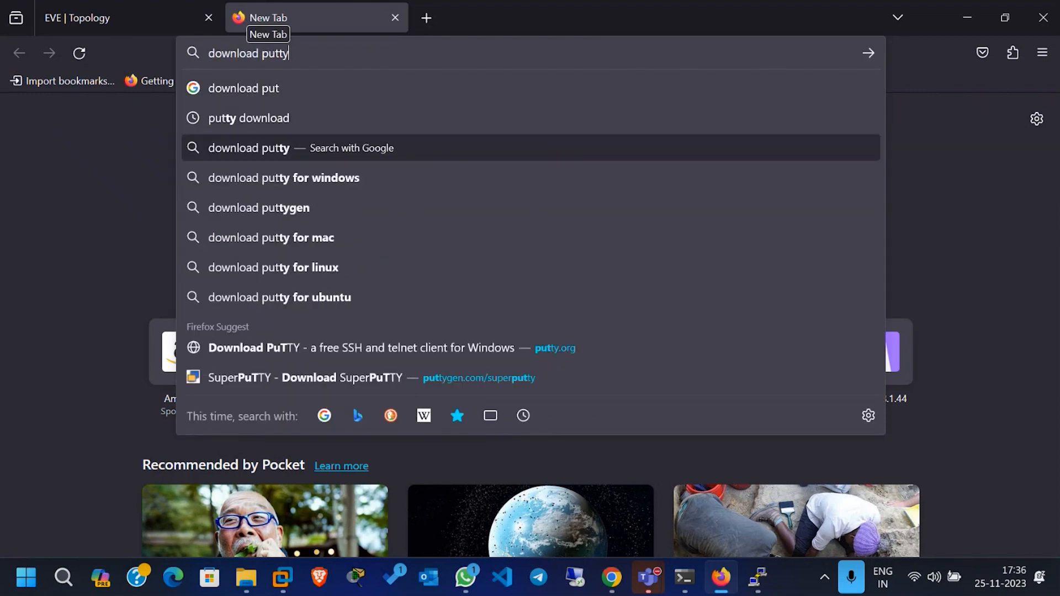
{"action": "key", "text": "Return"}
{"action": "scroll", "coordinate": [301, 264], "scroll_direction": "down", "scroll_amount": 2}
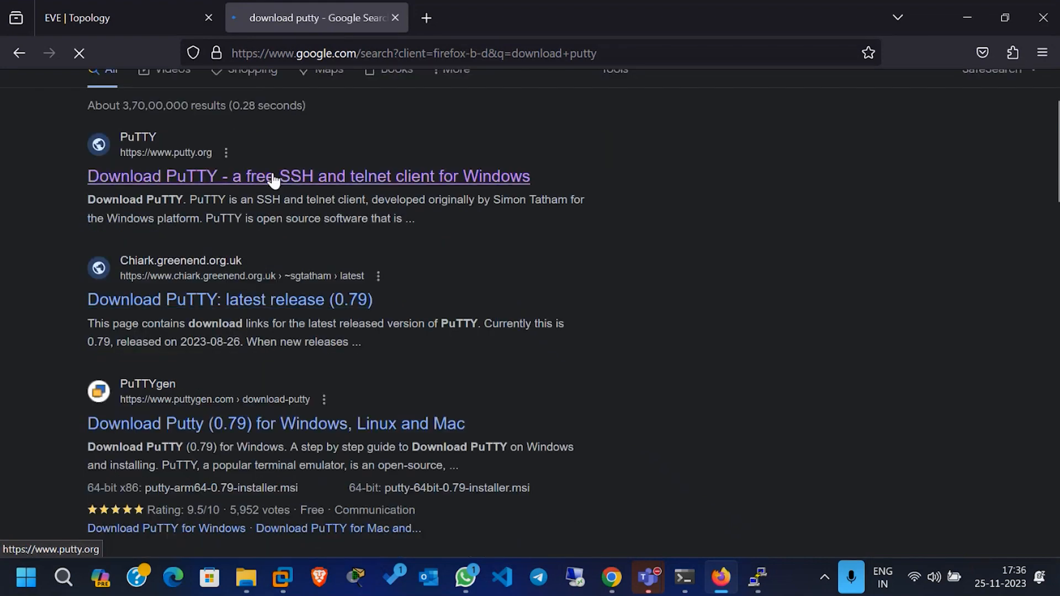
{"action": "left_click", "coordinate": [273, 177]}
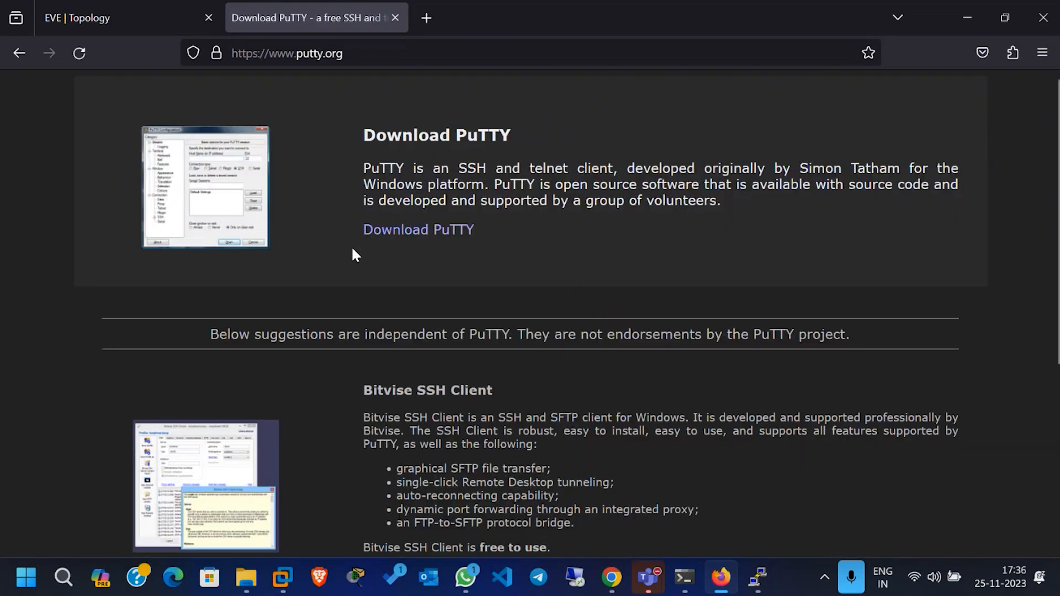
Step: Look through PuTTY's latest release page for its installer packages and standalone binaries, and return to the putty.org page
{"action": "scroll", "coordinate": [351, 247], "scroll_direction": "down", "scroll_amount": 1}
{"action": "scroll", "coordinate": [353, 250], "scroll_direction": "up", "scroll_amount": 1}
{"action": "left_click", "coordinate": [413, 237]}
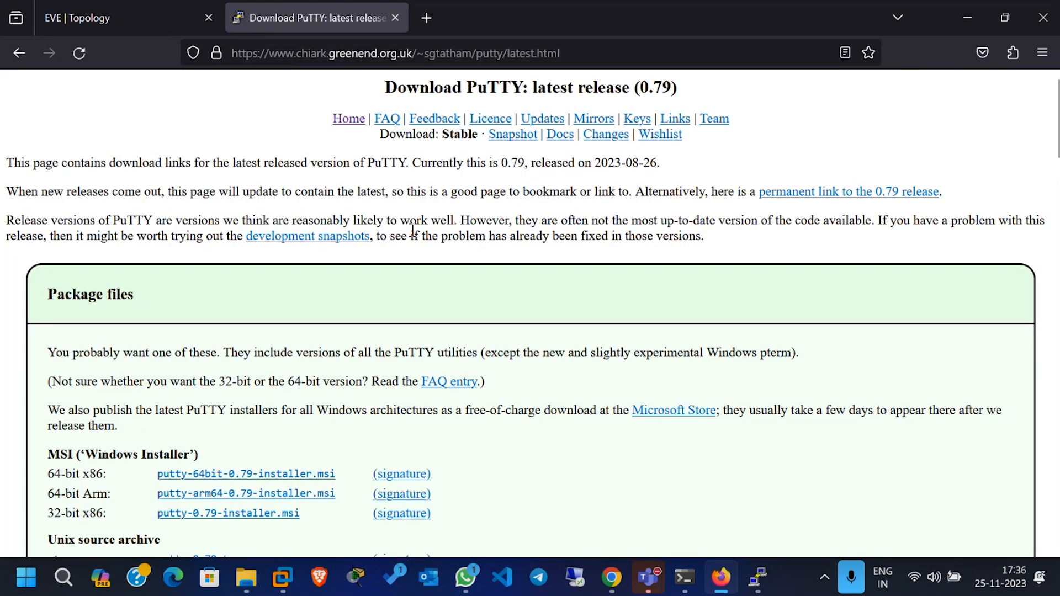
{"action": "scroll", "coordinate": [412, 229], "scroll_direction": "down", "scroll_amount": 3}
{"action": "scroll", "coordinate": [414, 230], "scroll_direction": "down", "scroll_amount": 1}
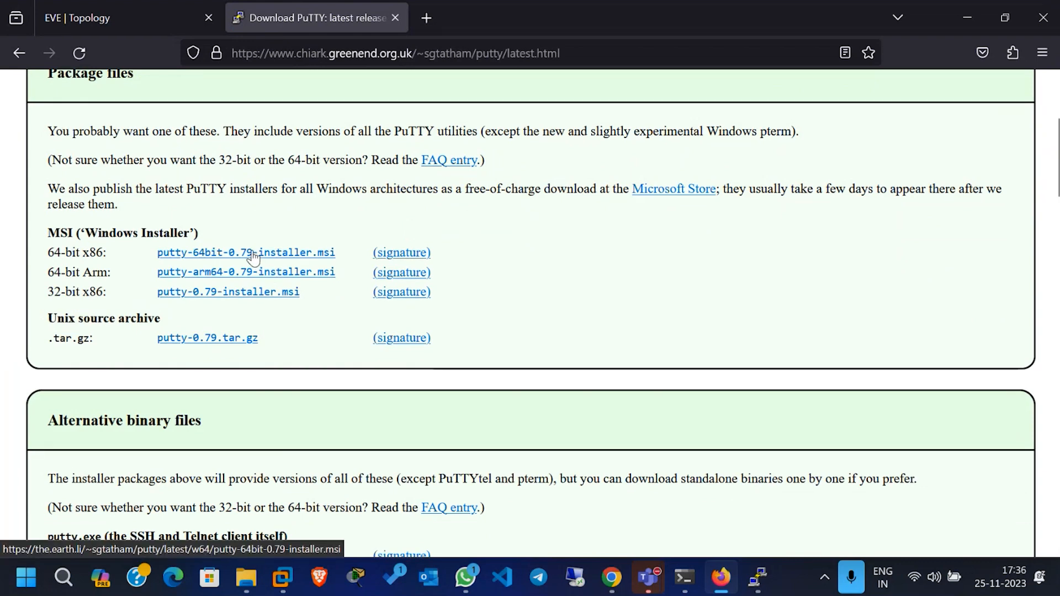
{"action": "scroll", "coordinate": [254, 256], "scroll_direction": "down", "scroll_amount": 5}
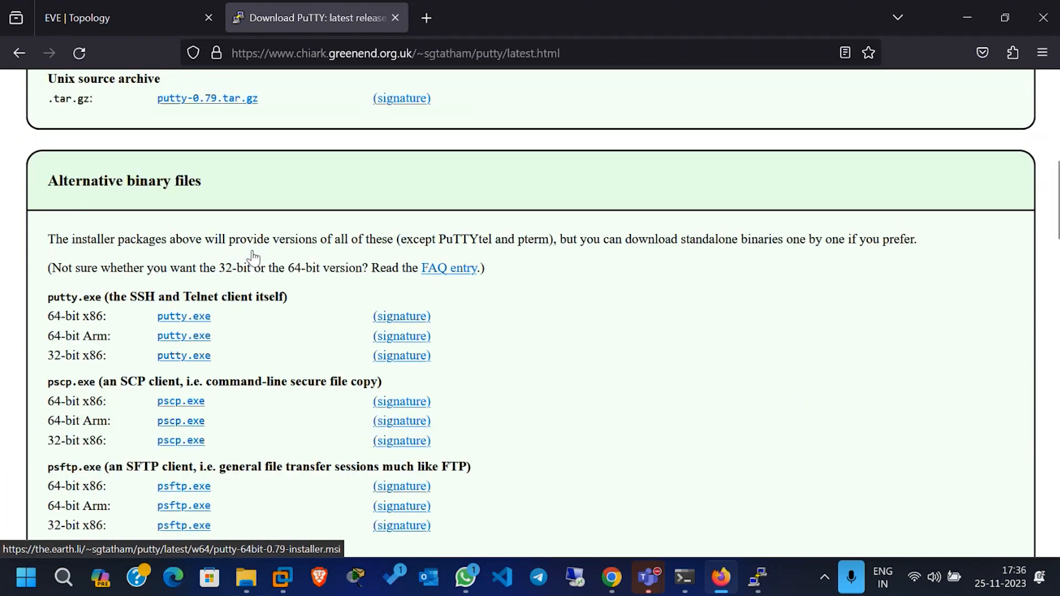
{"action": "scroll", "coordinate": [254, 258], "scroll_direction": "down", "scroll_amount": 10}
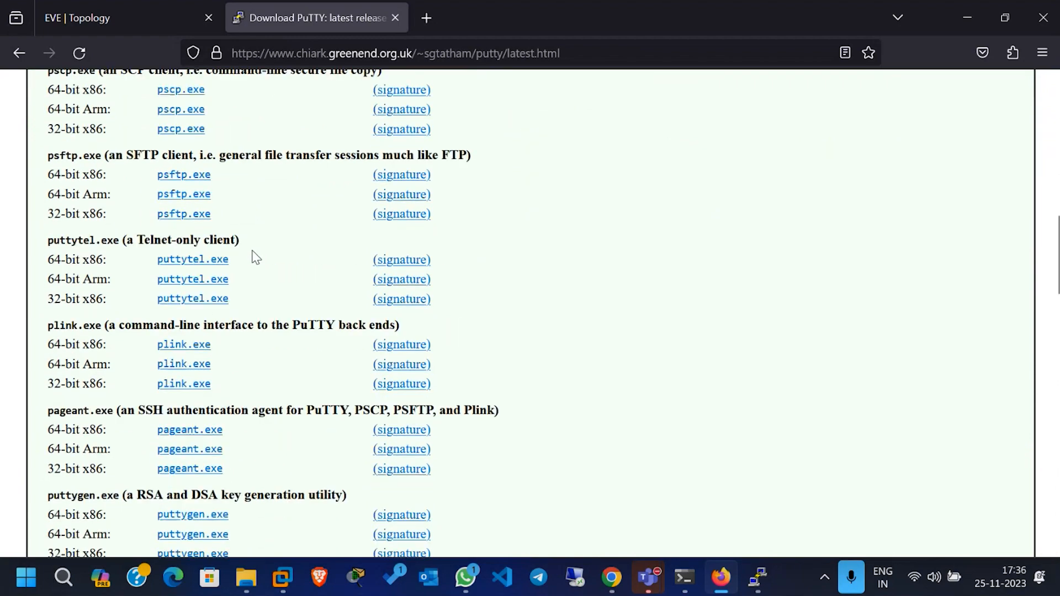
{"action": "scroll", "coordinate": [255, 257], "scroll_direction": "up", "scroll_amount": 20}
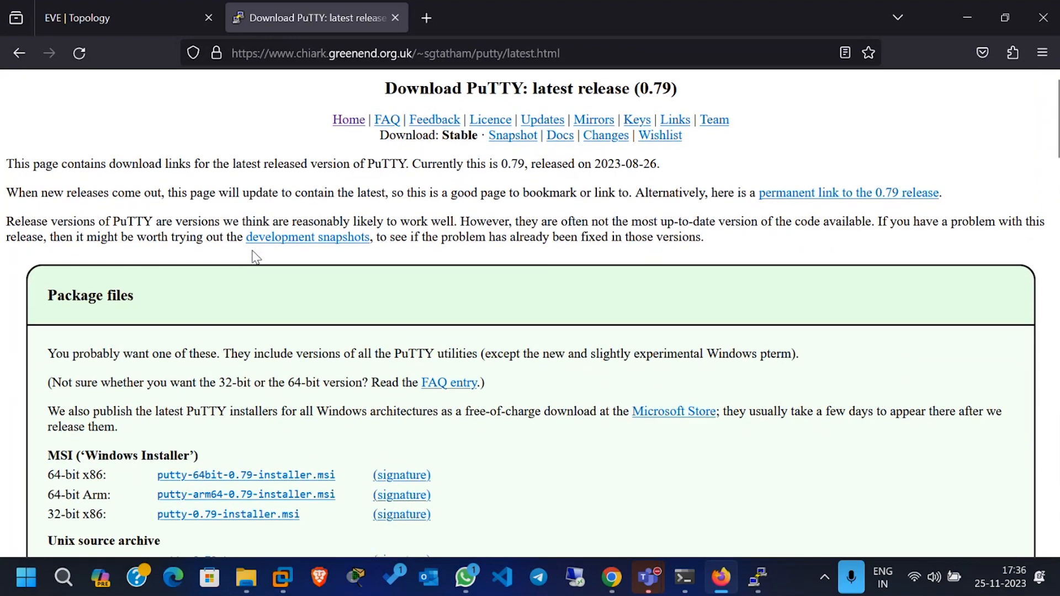
{"action": "left_click", "coordinate": [18, 54]}
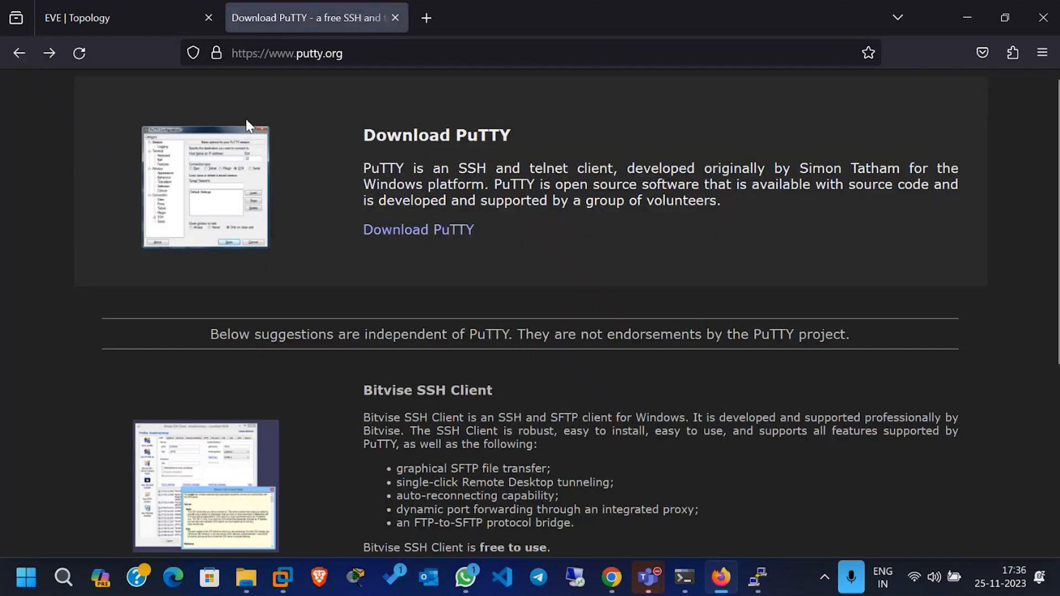
{"action": "left_click", "coordinate": [301, 55]}
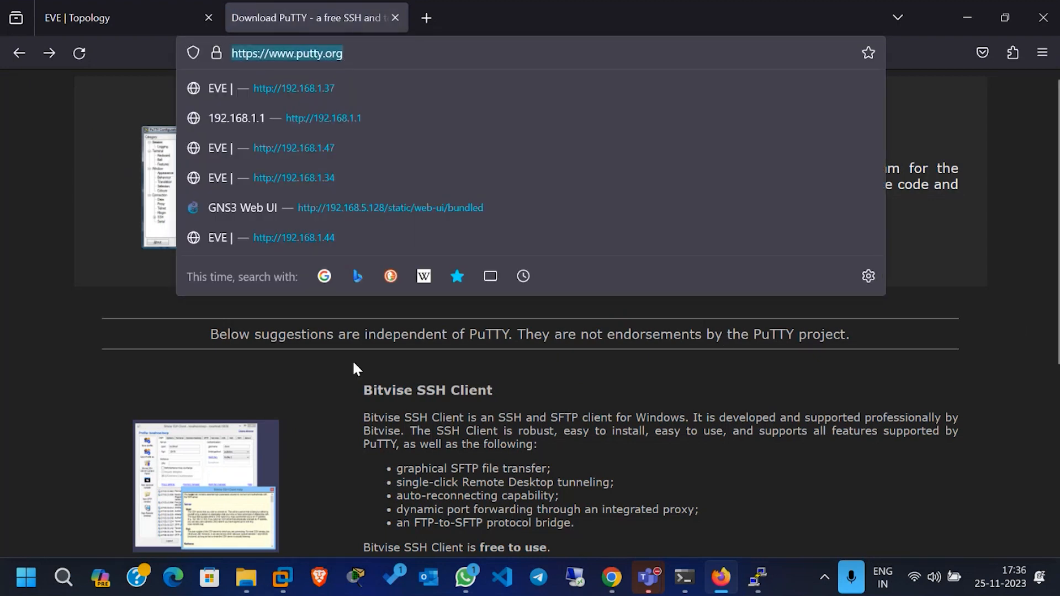
Step: Reopen PuTTY's latest release page from putty.org and close its tab to return to the EVE topology
{"action": "left_click", "coordinate": [101, 303]}
{"action": "left_click", "coordinate": [425, 239]}
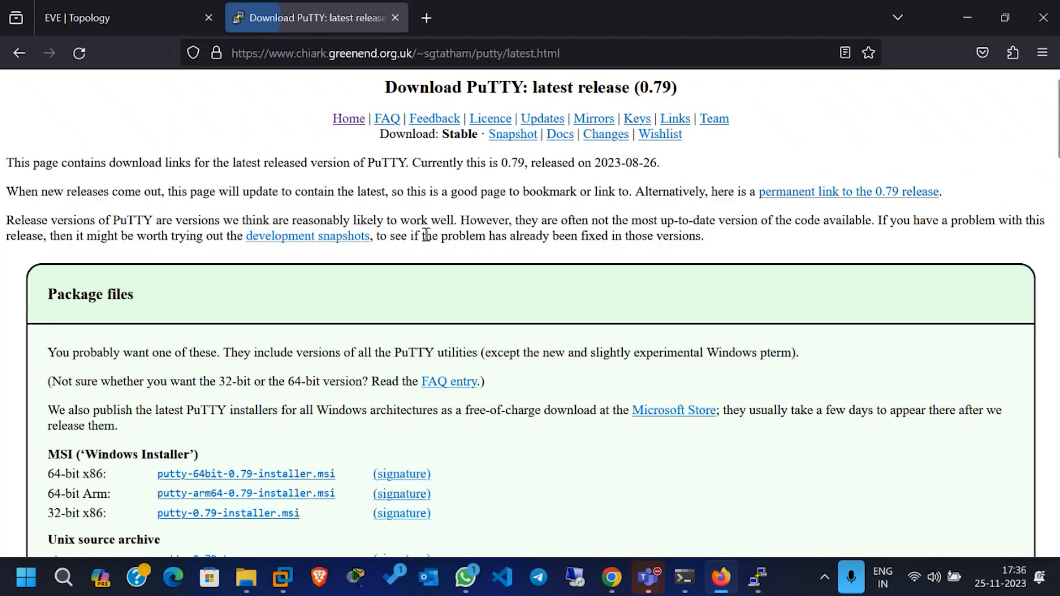
{"action": "left_click", "coordinate": [416, 53]}
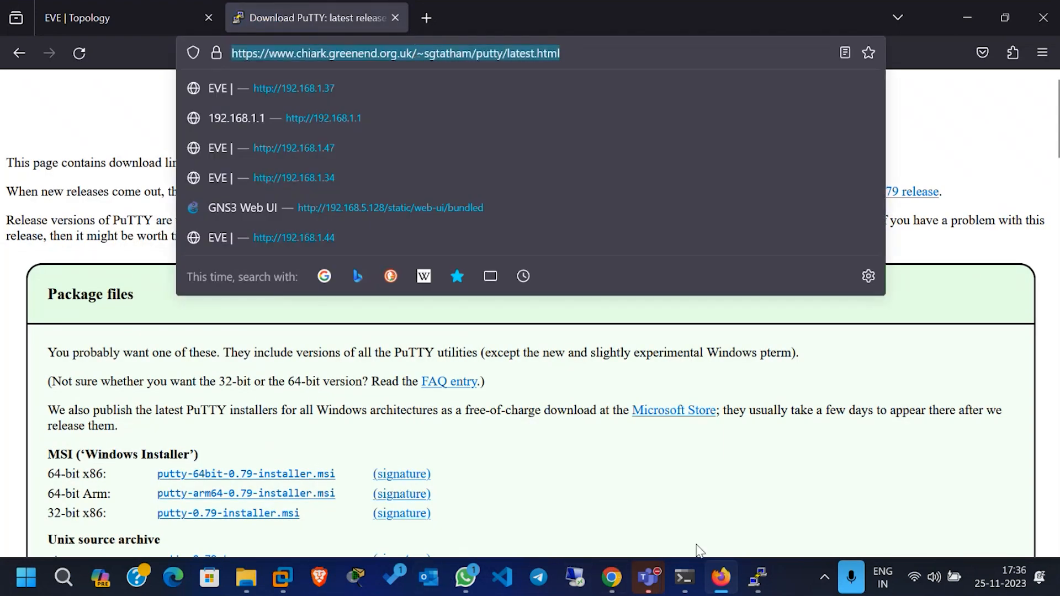
{"action": "key", "text": "ctrl+w"}
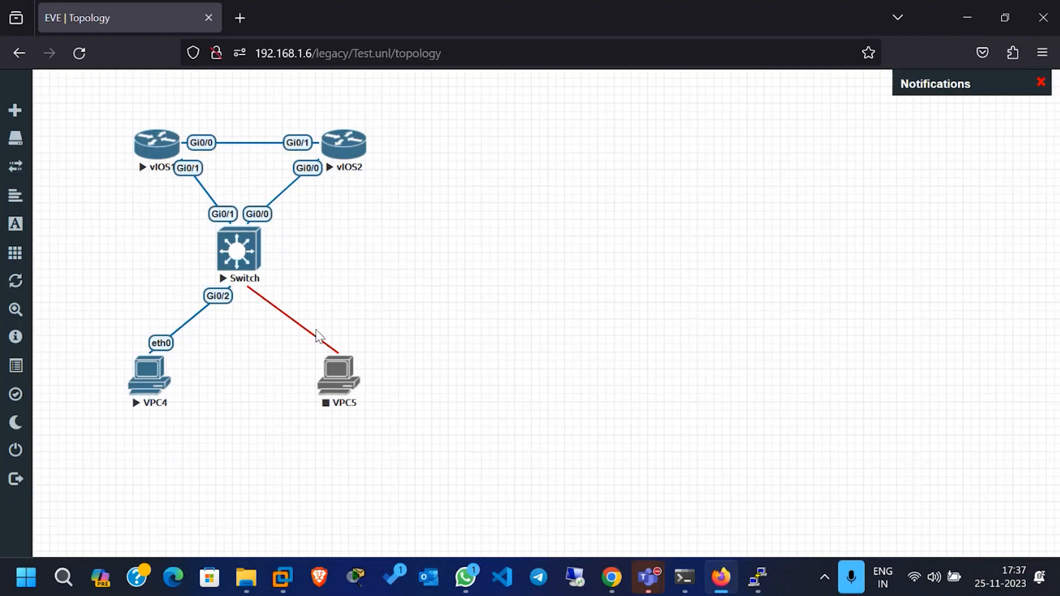
Step: Bring the switch's PuTTY console in front of the topology and get a fresh prompt
{"action": "left_click", "coordinate": [759, 580]}
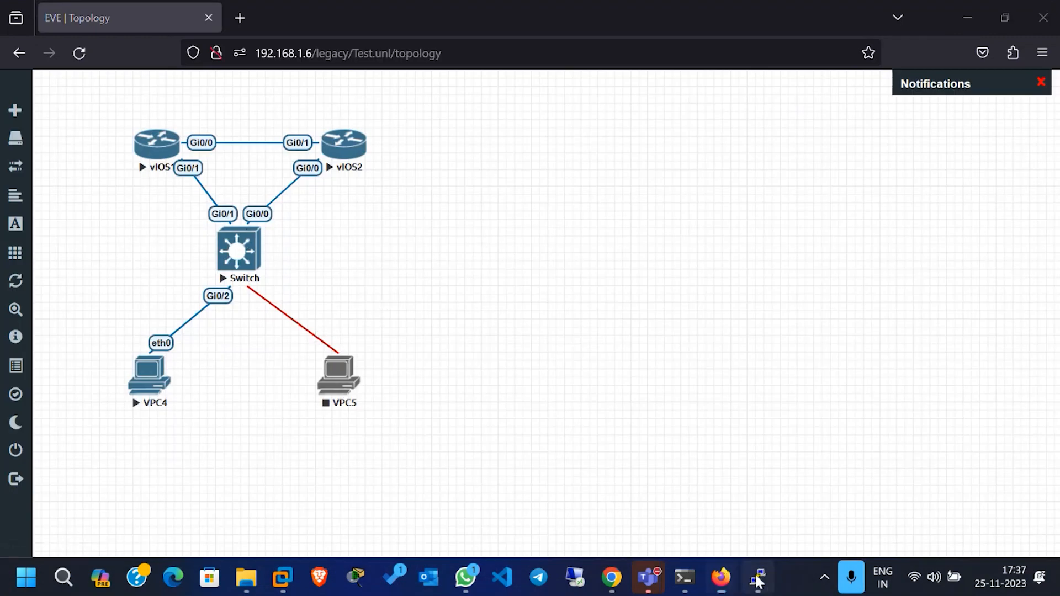
{"action": "left_click_drag", "start_coordinate": [540, 122], "coordinate": [472, 114]}
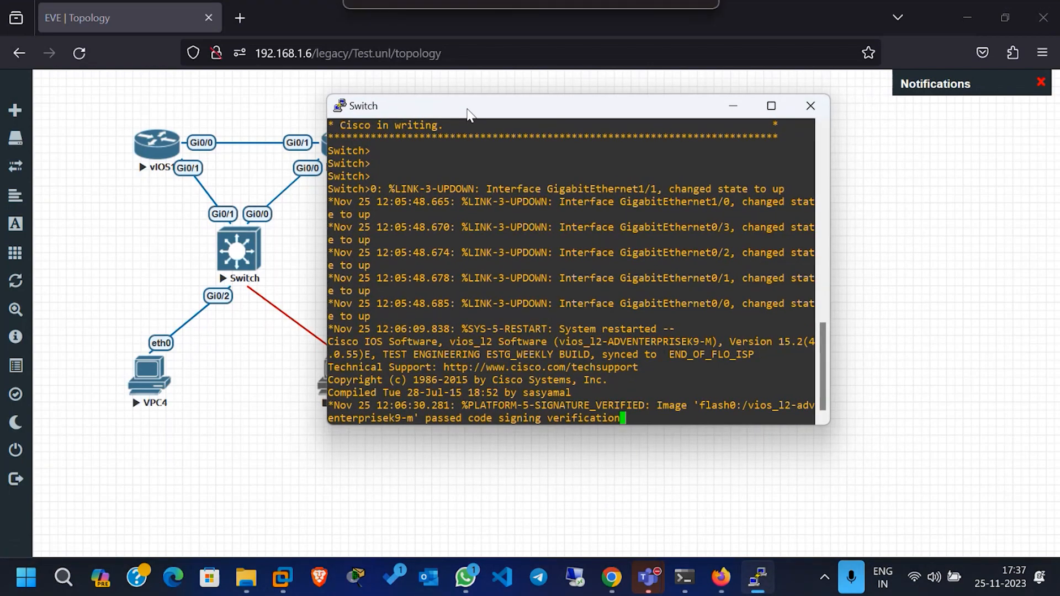
{"action": "key", "text": "Return"}
{"action": "key", "text": "Return"}
{"action": "key", "text": "Return"}
{"action": "key", "text": "Return"}
Step: Enter privileged mode on the switch with enable and list its interfaces with show ip interface brief
{"action": "key", "text": "Return"}
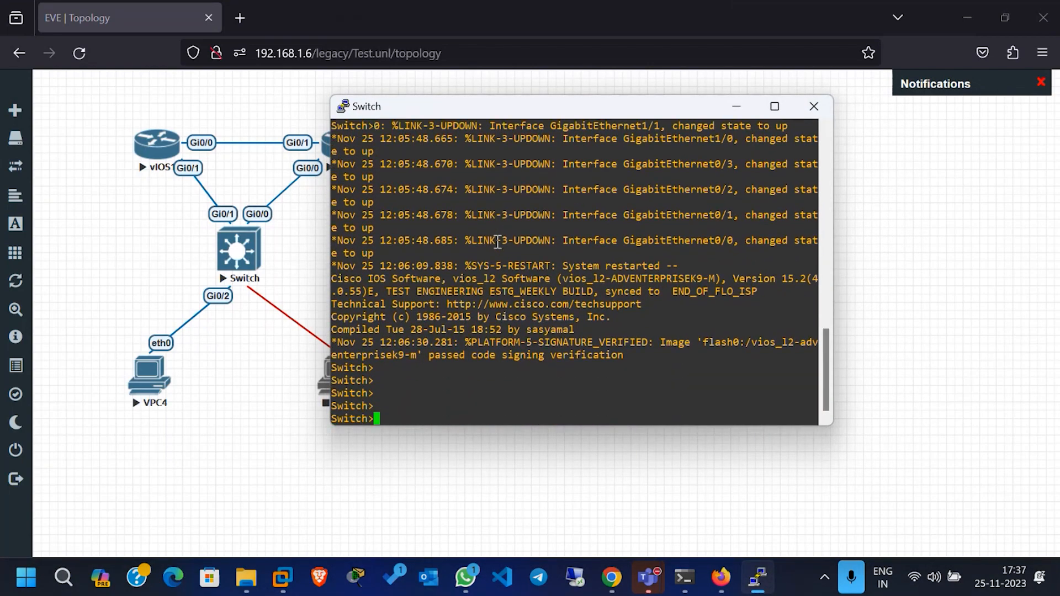
{"action": "type", "text": "enable"}
{"action": "key", "text": "Return"}
{"action": "key", "text": "Return"}
{"action": "type", "text": "show"}
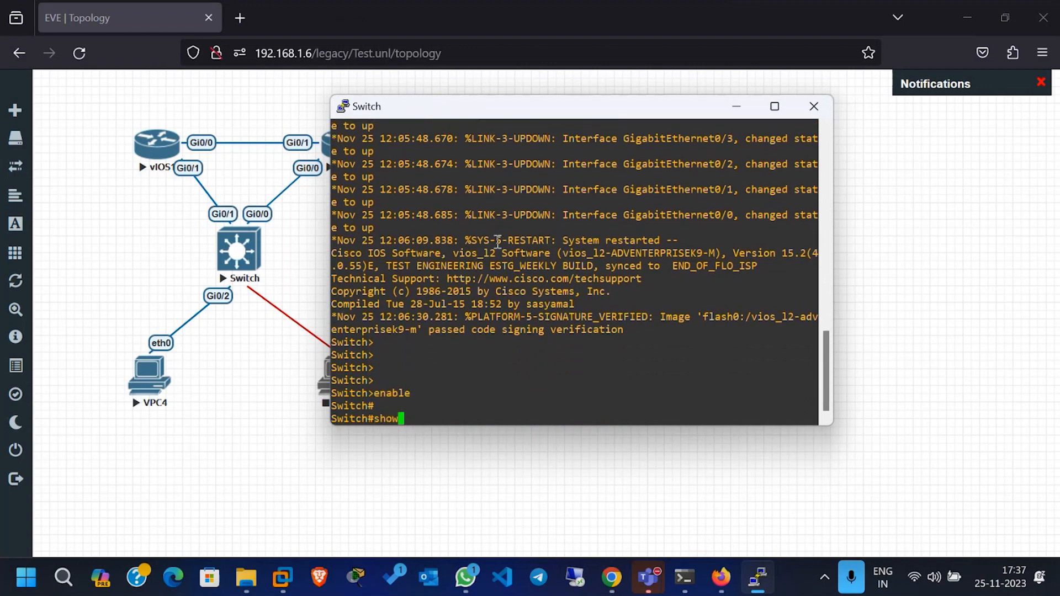
{"action": "type", "text": " ip interface brief"}
{"action": "key", "text": "Return"}
{"action": "key", "text": "Return"}
{"action": "key", "text": "Return"}
{"action": "key", "text": "Return"}
{"action": "key", "text": "Return"}
{"action": "key", "text": "Return"}
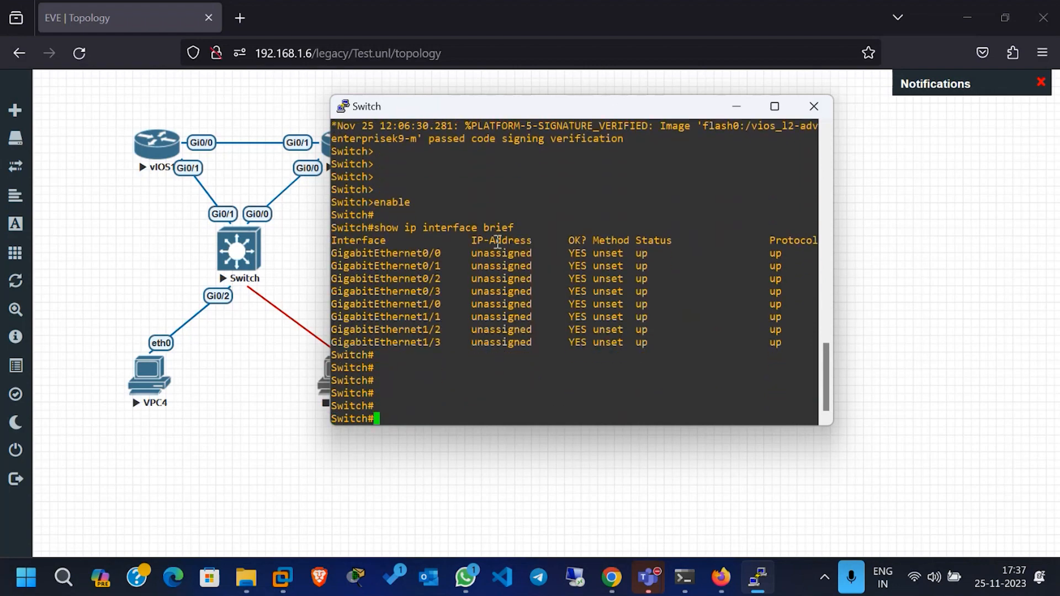
Step: Highlight the GigabitEthernet rows in the interface list and close the switch's console session
{"action": "left_click_drag", "start_coordinate": [332, 255], "coordinate": [770, 331]}
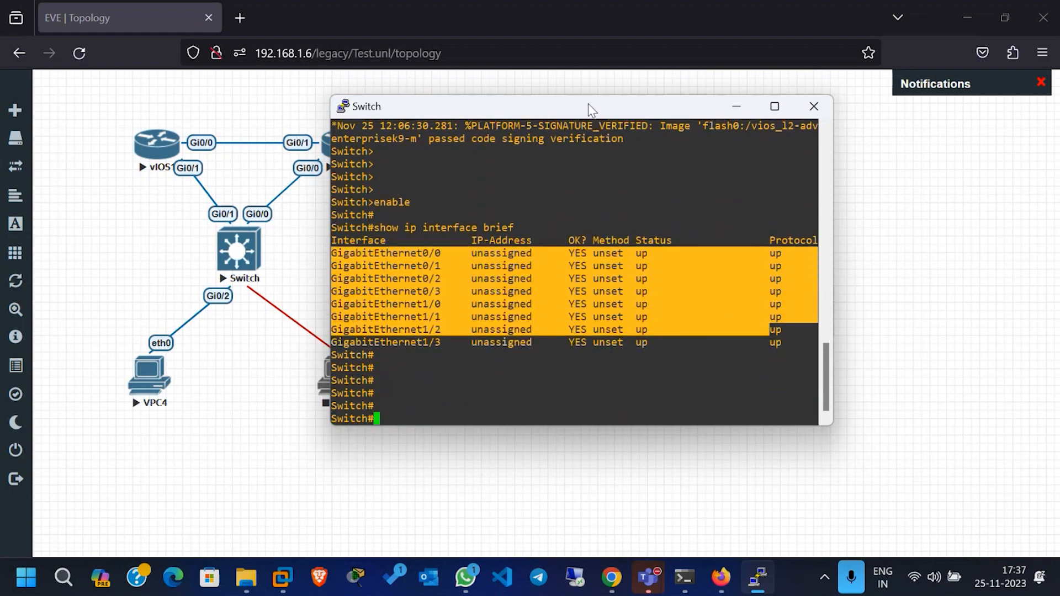
{"action": "left_click_drag", "start_coordinate": [588, 103], "coordinate": [675, 118]}
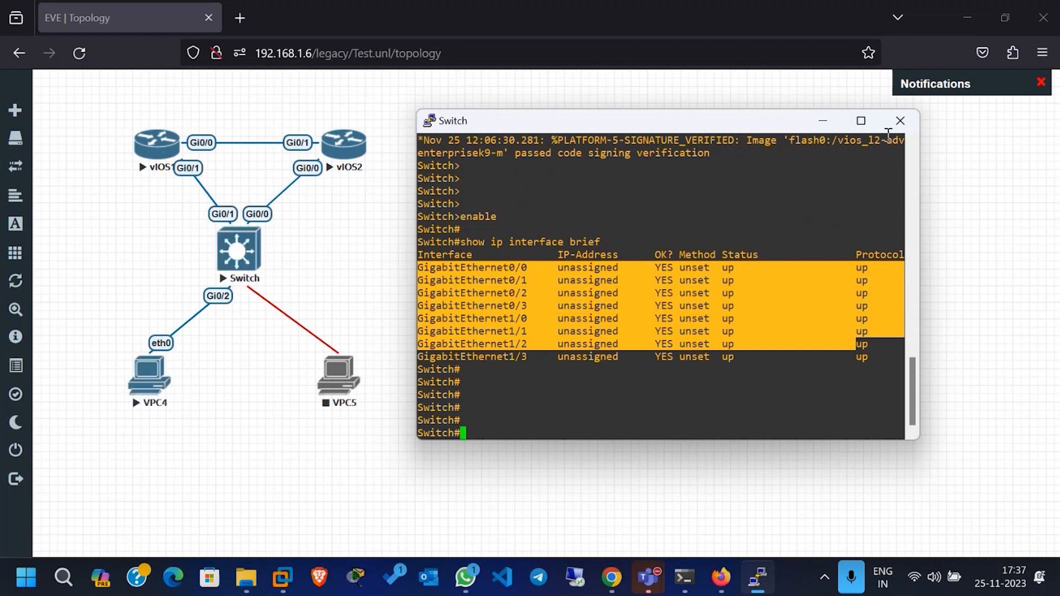
{"action": "left_click", "coordinate": [901, 120]}
{"action": "key", "text": "Return"}
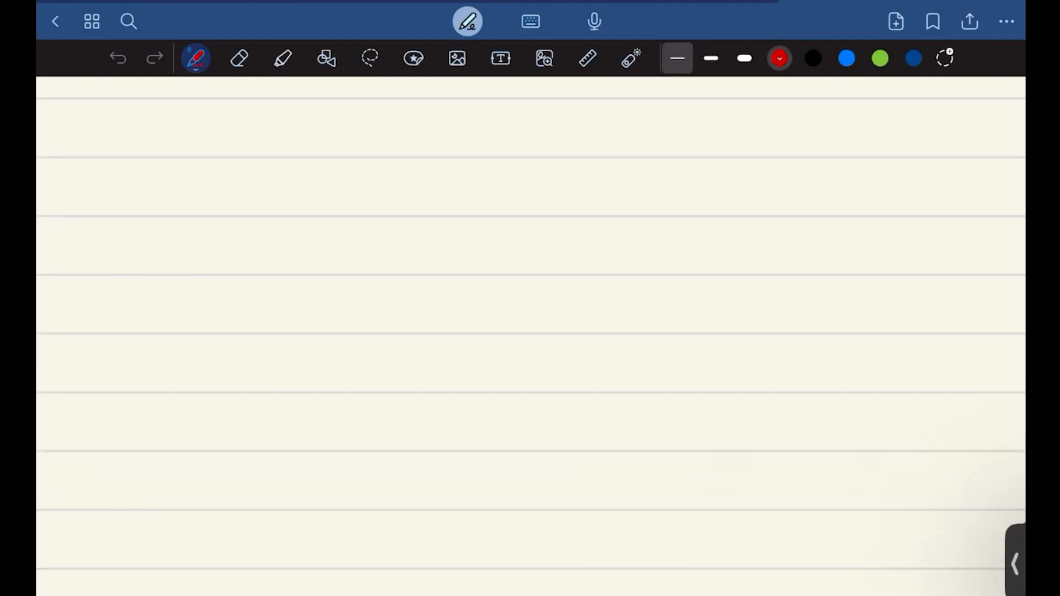
Step: In the handwritten course notes, write a starred "Intro." bullet in black below the red horizontal divider
{"action": "scroll", "coordinate": [531, 337], "scroll_direction": "down", "scroll_amount": 5}
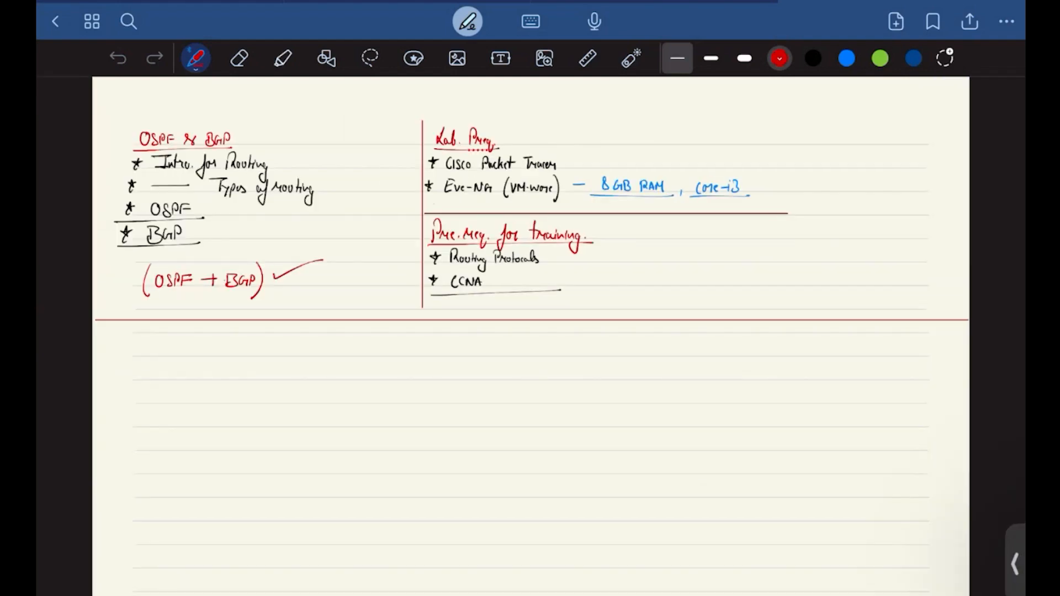
{"action": "scroll", "coordinate": [530, 337], "scroll_direction": "up", "scroll_amount": 4}
{"action": "scroll", "coordinate": [530, 337], "scroll_direction": "down", "scroll_amount": 1}
{"action": "scroll", "coordinate": [530, 336], "scroll_direction": "down", "scroll_amount": 1}
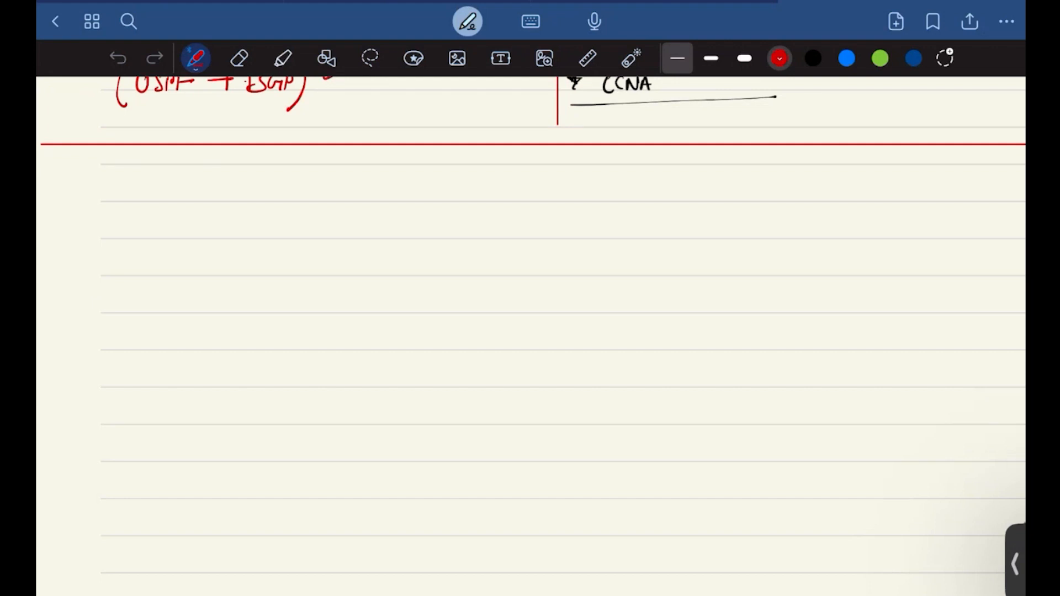
{"action": "scroll", "coordinate": [530, 337], "scroll_direction": "left", "scroll_amount": 1}
{"action": "scroll", "coordinate": [530, 337], "scroll_direction": "down", "scroll_amount": 1}
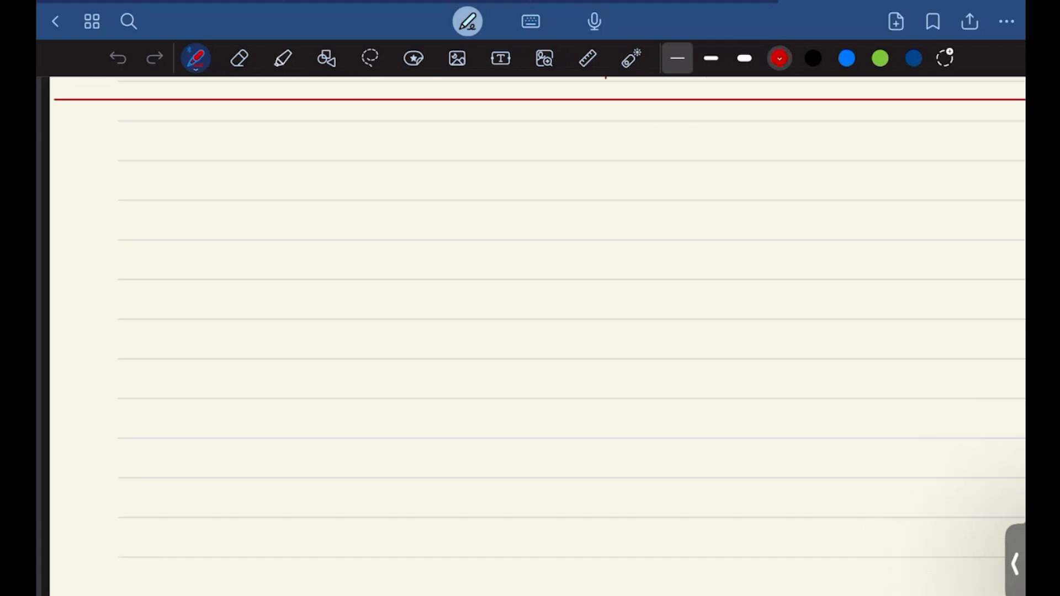
{"action": "scroll", "coordinate": [531, 337], "scroll_direction": "up", "scroll_amount": 3}
{"action": "left_click", "coordinate": [813, 58]}
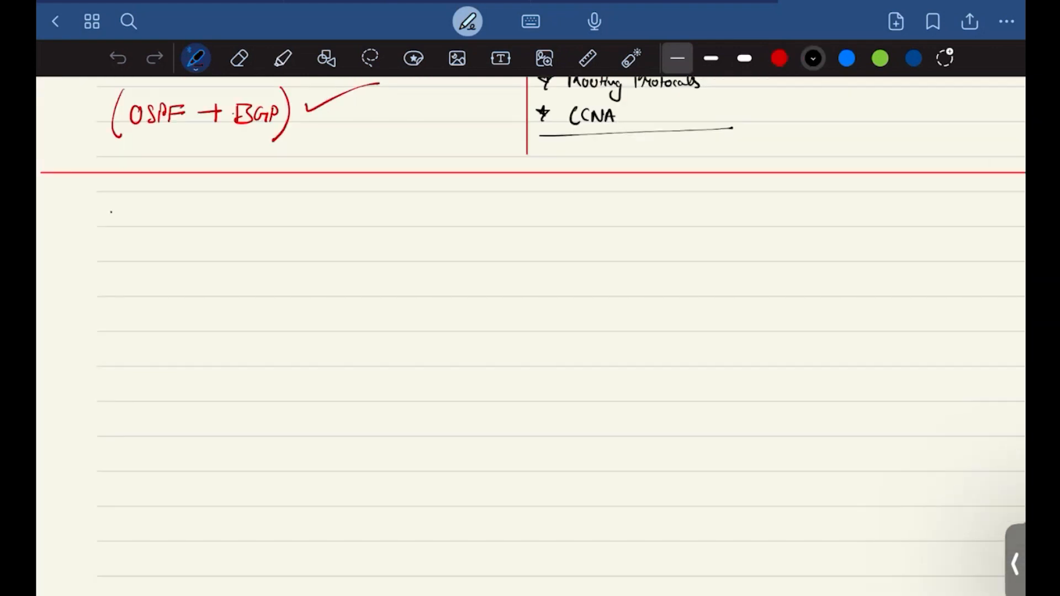
{"action": "mouse_move", "coordinate": [111, 203]}
{"action": "left_mouse_down"}
{"action": "mouse_move", "coordinate": [113, 218]}
{"action": "mouse_move", "coordinate": [174, 204]}
{"action": "left_mouse_up"}
{"action": "mouse_move", "coordinate": [166, 205]}
{"action": "left_mouse_down"}
{"action": "mouse_move", "coordinate": [164, 227]}
{"action": "mouse_move", "coordinate": [155, 227]}
{"action": "left_mouse_up"}
{"action": "mouse_move", "coordinate": [155, 228]}
{"action": "left_mouse_down"}
{"action": "mouse_move", "coordinate": [175, 219]}
{"action": "mouse_move", "coordinate": [182, 228]}
{"action": "left_mouse_up"}
{"action": "mouse_move", "coordinate": [185, 200]}
{"action": "left_mouse_down"}
{"action": "mouse_move", "coordinate": [186, 226]}
{"action": "mouse_move", "coordinate": [205, 217]}
{"action": "left_mouse_up"}
{"action": "left_click", "coordinate": [223, 223]}
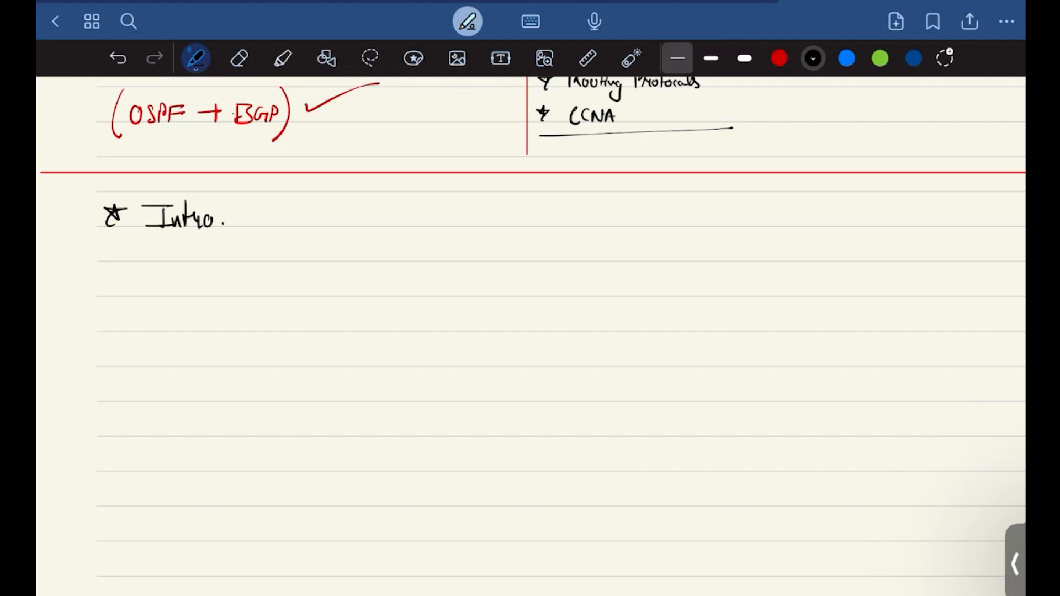
Step: Write a second starred bullet, "Theory", beneath the "Intro." bullet
{"action": "scroll", "coordinate": [530, 336], "scroll_direction": "up", "scroll_amount": 5}
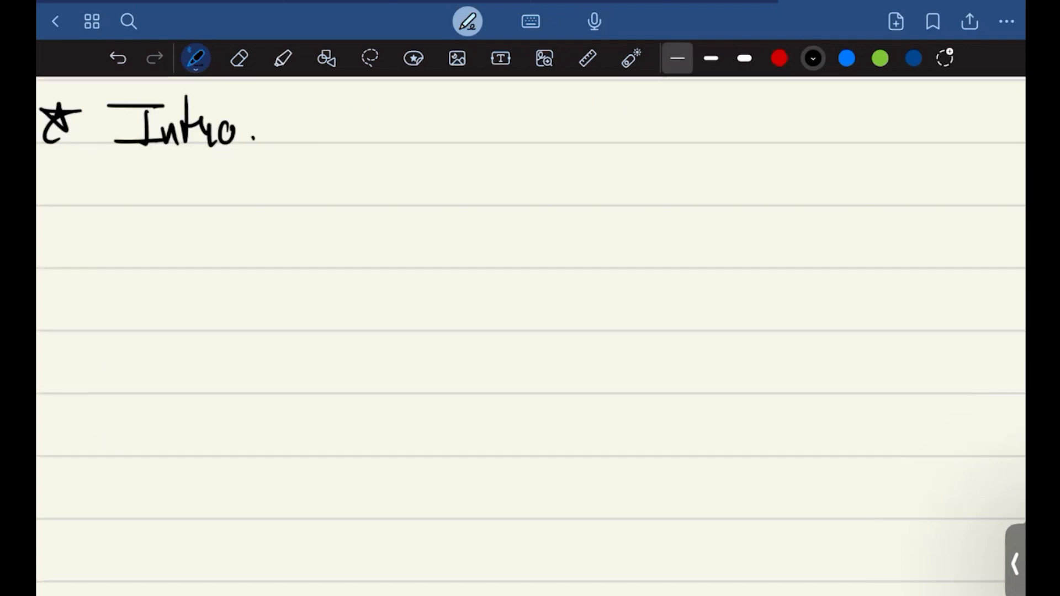
{"action": "scroll", "coordinate": [530, 336], "scroll_direction": "up", "scroll_amount": 1}
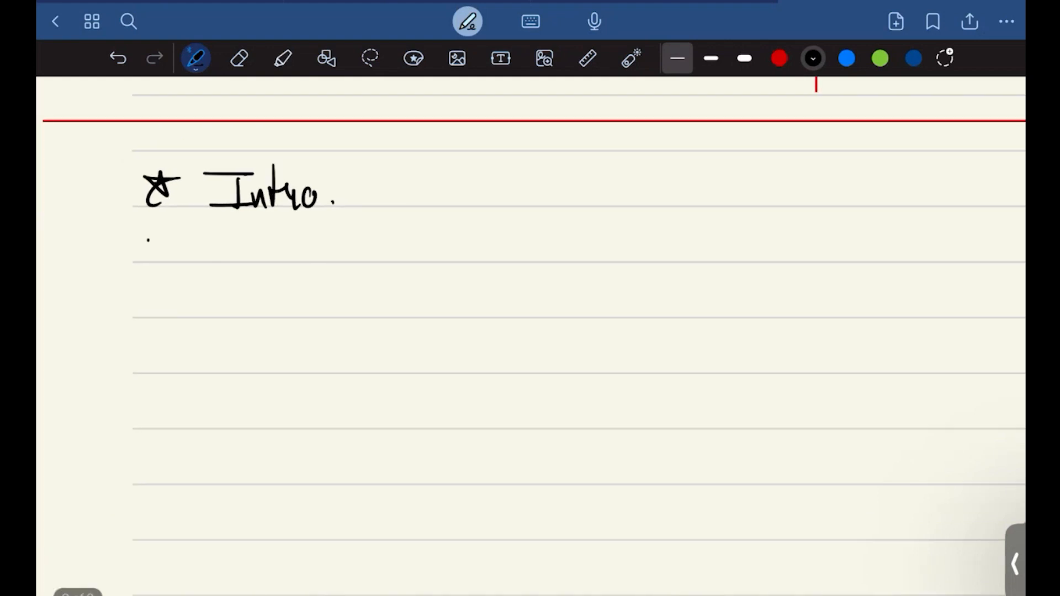
{"action": "left_click_drag", "start_coordinate": [148, 226], "coordinate": [156, 248]}
{"action": "left_click_drag", "start_coordinate": [138, 238], "coordinate": [166, 235]}
{"action": "left_click_drag", "start_coordinate": [149, 243], "coordinate": [143, 259]}
{"action": "mouse_move", "coordinate": [209, 231]}
{"action": "left_mouse_down"}
{"action": "mouse_move", "coordinate": [258, 227]}
{"action": "mouse_move", "coordinate": [243, 262]}
{"action": "left_mouse_up"}
{"action": "left_click_drag", "start_coordinate": [253, 229], "coordinate": [289, 261]}
{"action": "mouse_move", "coordinate": [301, 247]}
{"action": "left_mouse_down"}
{"action": "mouse_move", "coordinate": [297, 254]}
{"action": "mouse_move", "coordinate": [310, 252]}
{"action": "left_mouse_up"}
{"action": "mouse_move", "coordinate": [312, 262]}
{"action": "left_mouse_down"}
{"action": "mouse_move", "coordinate": [318, 245]}
{"action": "mouse_move", "coordinate": [334, 249]}
{"action": "left_mouse_up"}
{"action": "left_click_drag", "start_coordinate": [334, 249], "coordinate": [319, 281]}
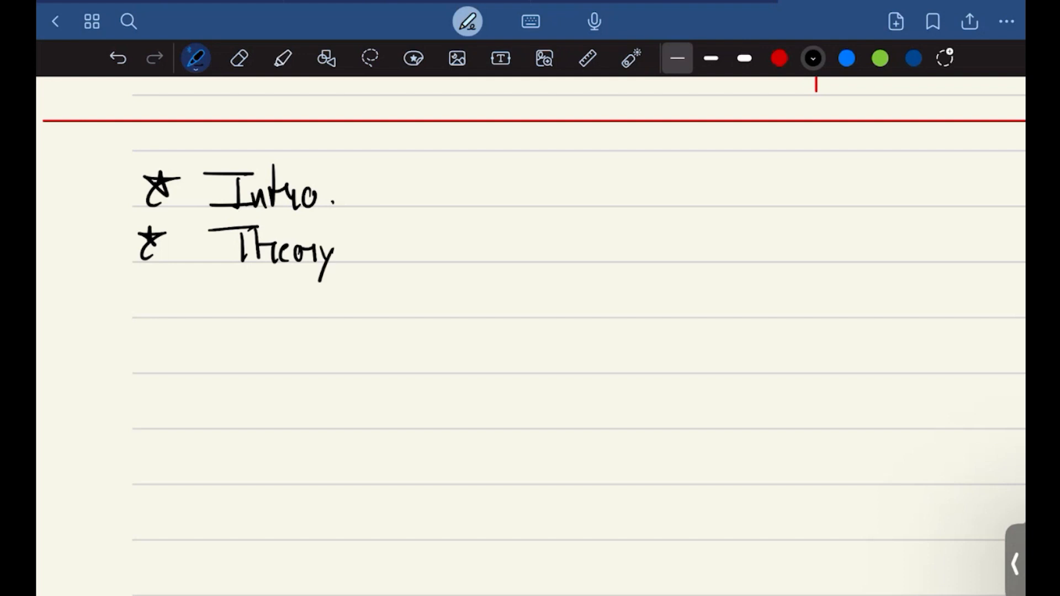
Step: Write a third starred bullet, "Practical (Labs)", beneath the "Theory" bullet
{"action": "mouse_move", "coordinate": [142, 284]}
{"action": "left_mouse_down"}
{"action": "mouse_move", "coordinate": [145, 300]}
{"action": "mouse_move", "coordinate": [158, 297]}
{"action": "mouse_move", "coordinate": [149, 319]}
{"action": "left_mouse_up"}
{"action": "left_click_drag", "start_coordinate": [221, 290], "coordinate": [222, 319]}
{"action": "mouse_move", "coordinate": [208, 283]}
{"action": "left_mouse_down"}
{"action": "mouse_move", "coordinate": [223, 302]}
{"action": "mouse_move", "coordinate": [291, 318]}
{"action": "left_mouse_up"}
{"action": "mouse_move", "coordinate": [301, 281]}
{"action": "left_mouse_down"}
{"action": "mouse_move", "coordinate": [302, 319]}
{"action": "mouse_move", "coordinate": [312, 301]}
{"action": "left_mouse_up"}
{"action": "mouse_move", "coordinate": [313, 301]}
{"action": "left_mouse_down"}
{"action": "mouse_move", "coordinate": [316, 317]}
{"action": "mouse_move", "coordinate": [346, 318]}
{"action": "left_mouse_up"}
{"action": "left_click_drag", "start_coordinate": [341, 315], "coordinate": [353, 318]}
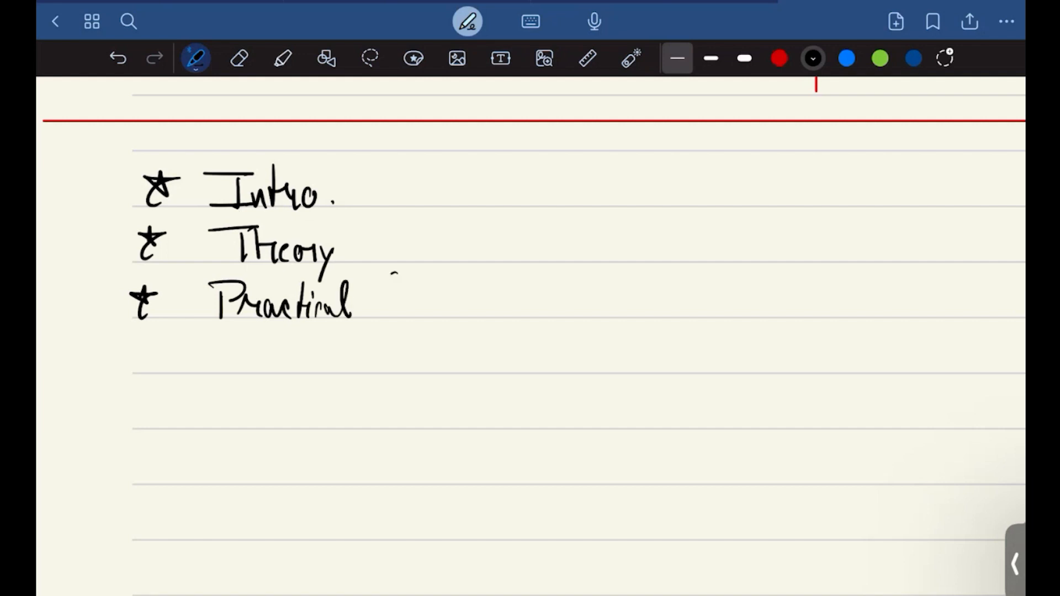
{"action": "left_click_drag", "start_coordinate": [396, 273], "coordinate": [392, 331]}
{"action": "left_click_drag", "start_coordinate": [422, 283], "coordinate": [407, 324]}
{"action": "left_click_drag", "start_coordinate": [421, 307], "coordinate": [430, 316]}
{"action": "left_click_drag", "start_coordinate": [467, 303], "coordinate": [453, 318]}
{"action": "left_click_drag", "start_coordinate": [472, 266], "coordinate": [476, 327]}
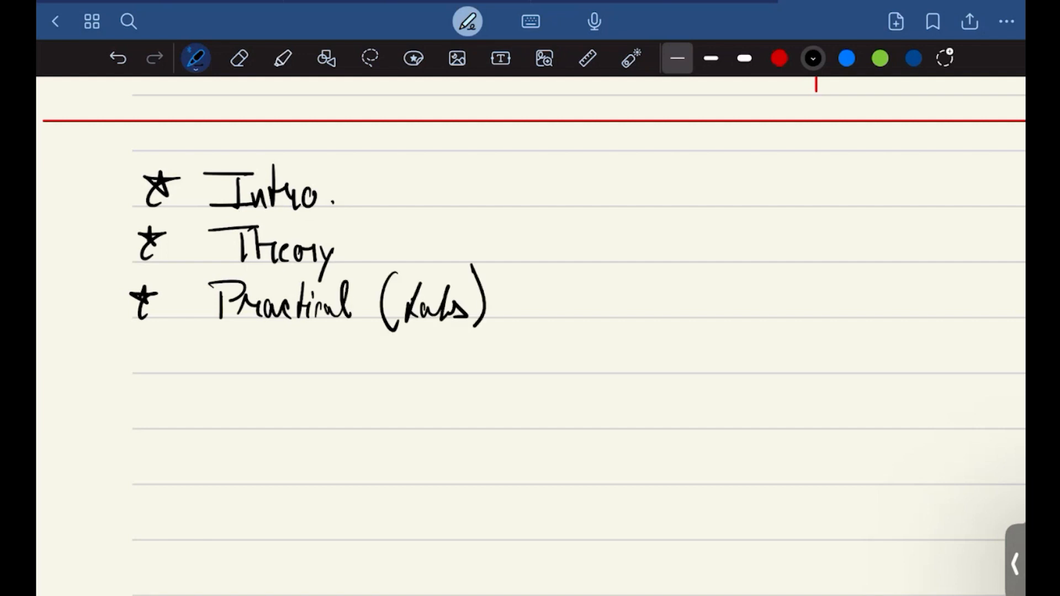
Step: Write a fourth starred bullet, "T.shoot", beneath the "Practical (Labs)" bullet
{"action": "scroll", "coordinate": [531, 331], "scroll_direction": "right", "scroll_amount": 2}
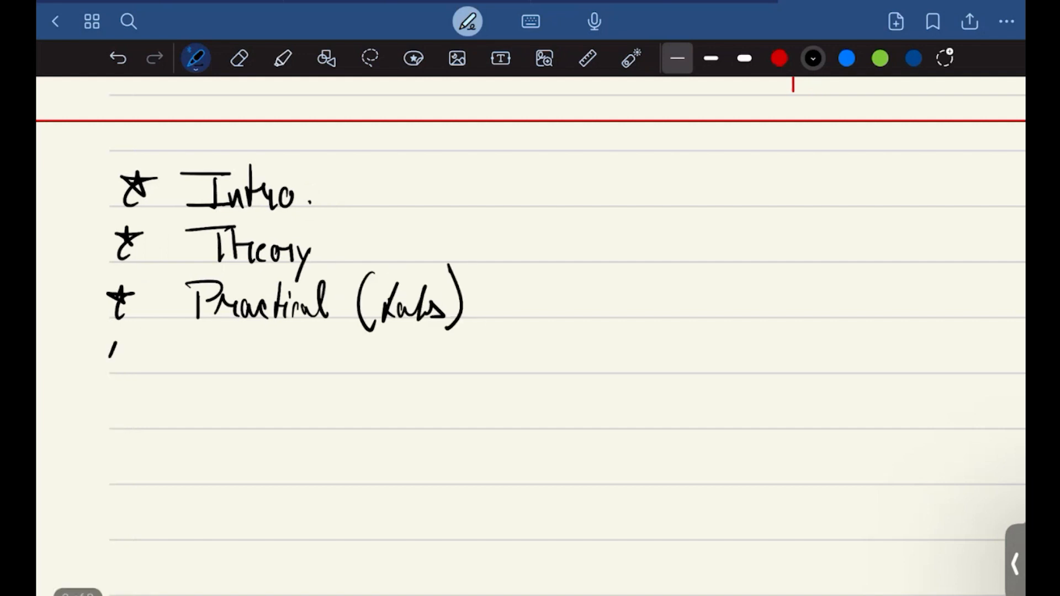
{"action": "left_click_drag", "start_coordinate": [103, 348], "coordinate": [127, 351]}
{"action": "left_click_drag", "start_coordinate": [116, 357], "coordinate": [109, 377]}
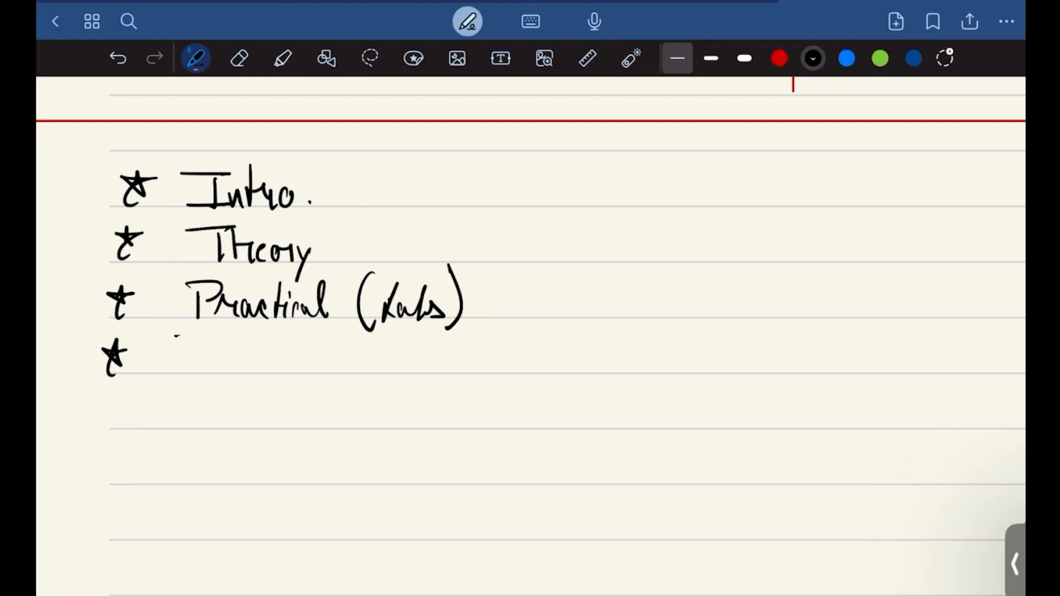
{"action": "left_click_drag", "start_coordinate": [177, 335], "coordinate": [221, 335]}
{"action": "mouse_move", "coordinate": [207, 338]}
{"action": "left_mouse_down"}
{"action": "mouse_move", "coordinate": [208, 371]}
{"action": "mouse_move", "coordinate": [231, 373]}
{"action": "left_mouse_up"}
{"action": "left_click_drag", "start_coordinate": [254, 336], "coordinate": [252, 377]}
{"action": "mouse_move", "coordinate": [253, 361]}
{"action": "left_mouse_down"}
{"action": "mouse_move", "coordinate": [267, 373]}
{"action": "mouse_move", "coordinate": [288, 361]}
{"action": "left_mouse_up"}
{"action": "left_click_drag", "start_coordinate": [301, 335], "coordinate": [302, 373]}
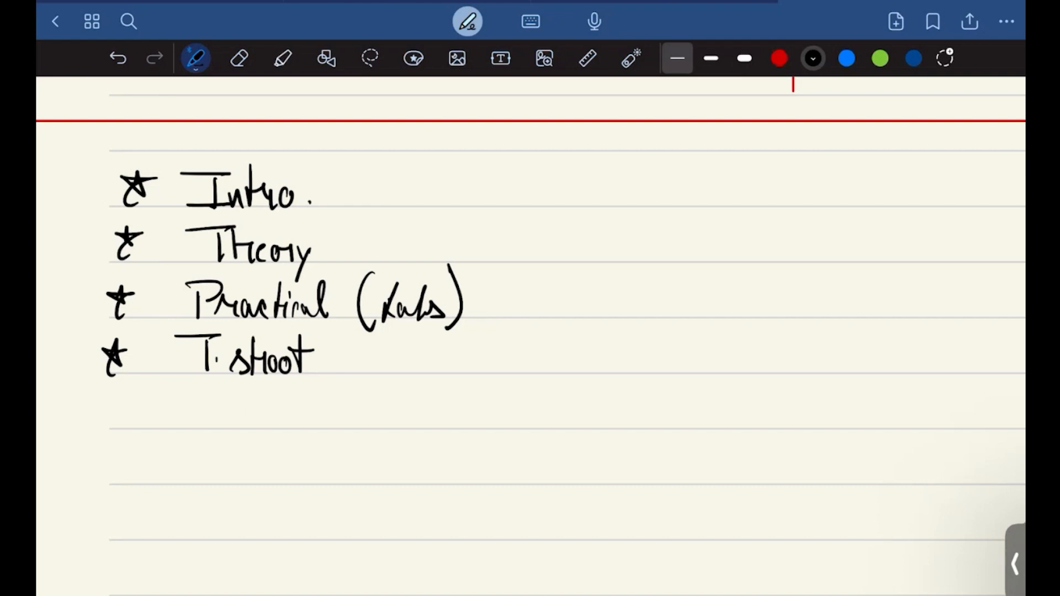
Step: Bracket the "Practical (Labs)" and "T.shoot" bullets together with an arrow to the word "Labs"
{"action": "mouse_move", "coordinate": [470, 279]}
{"action": "left_mouse_down"}
{"action": "mouse_move", "coordinate": [511, 324]}
{"action": "mouse_move", "coordinate": [460, 357]}
{"action": "left_mouse_up"}
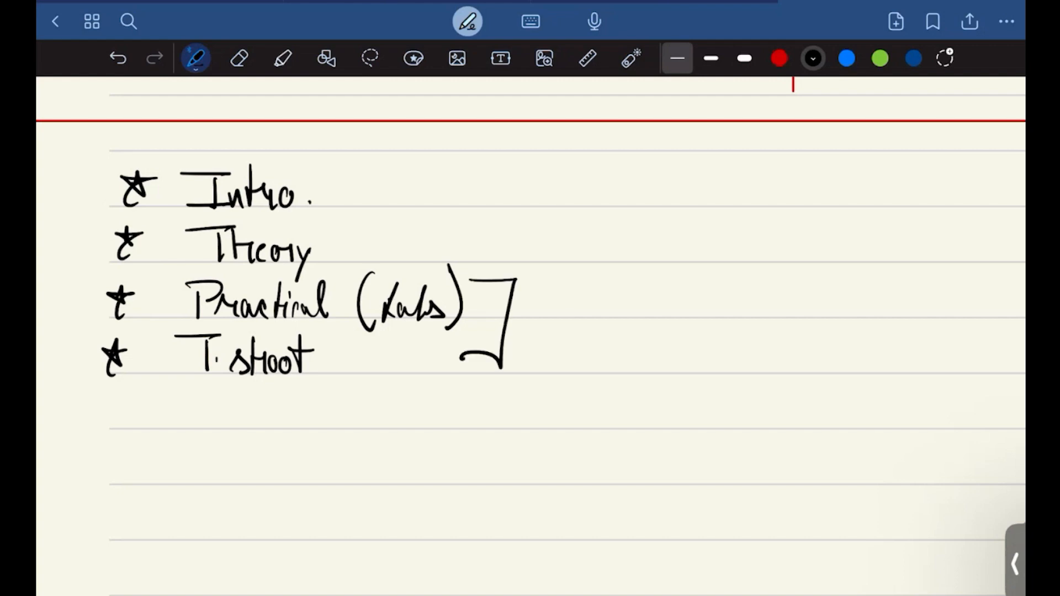
{"action": "left_click_drag", "start_coordinate": [514, 319], "coordinate": [575, 317]}
{"action": "left_click_drag", "start_coordinate": [553, 308], "coordinate": [563, 335]}
{"action": "mouse_move", "coordinate": [630, 297]}
{"action": "left_mouse_down"}
{"action": "mouse_move", "coordinate": [604, 336]}
{"action": "mouse_move", "coordinate": [660, 338]}
{"action": "left_mouse_up"}
Step: Bracket the "Intro." and "Theory" bullets with an arrow to the word "Theory", and underline that word with a red dotted line
{"action": "mouse_move", "coordinate": [328, 182]}
{"action": "left_mouse_down"}
{"action": "mouse_move", "coordinate": [385, 201]}
{"action": "mouse_move", "coordinate": [347, 243]}
{"action": "left_mouse_up"}
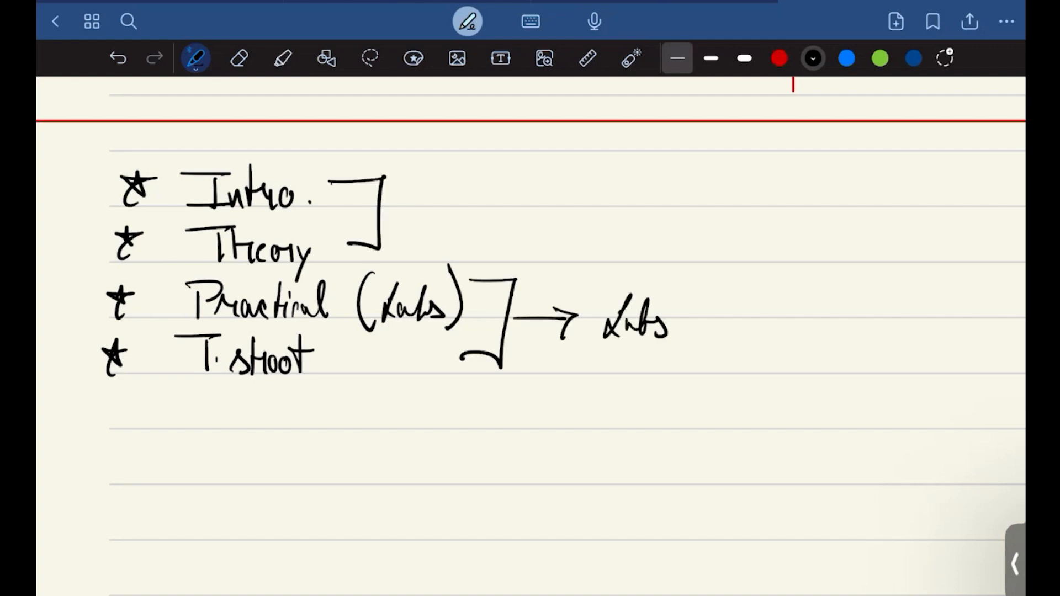
{"action": "left_click_drag", "start_coordinate": [381, 208], "coordinate": [442, 205]}
{"action": "left_click_drag", "start_coordinate": [430, 193], "coordinate": [434, 228]}
{"action": "left_click_drag", "start_coordinate": [509, 190], "coordinate": [542, 187]}
{"action": "mouse_move", "coordinate": [528, 193]}
{"action": "left_mouse_down"}
{"action": "mouse_move", "coordinate": [530, 222]}
{"action": "mouse_move", "coordinate": [543, 220]}
{"action": "left_mouse_up"}
{"action": "left_click_drag", "start_coordinate": [545, 210], "coordinate": [577, 217]}
{"action": "mouse_move", "coordinate": [580, 206]}
{"action": "left_mouse_down"}
{"action": "mouse_move", "coordinate": [601, 221]}
{"action": "mouse_move", "coordinate": [601, 244]}
{"action": "left_mouse_up"}
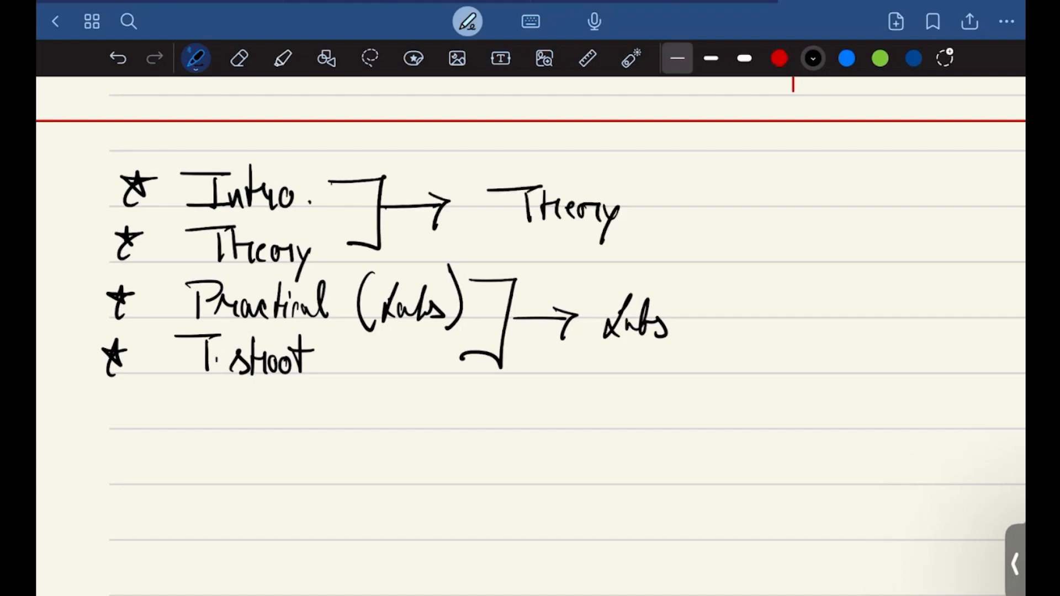
{"action": "left_click", "coordinate": [779, 58]}
{"action": "left_click_drag", "start_coordinate": [485, 230], "coordinate": [613, 230]}
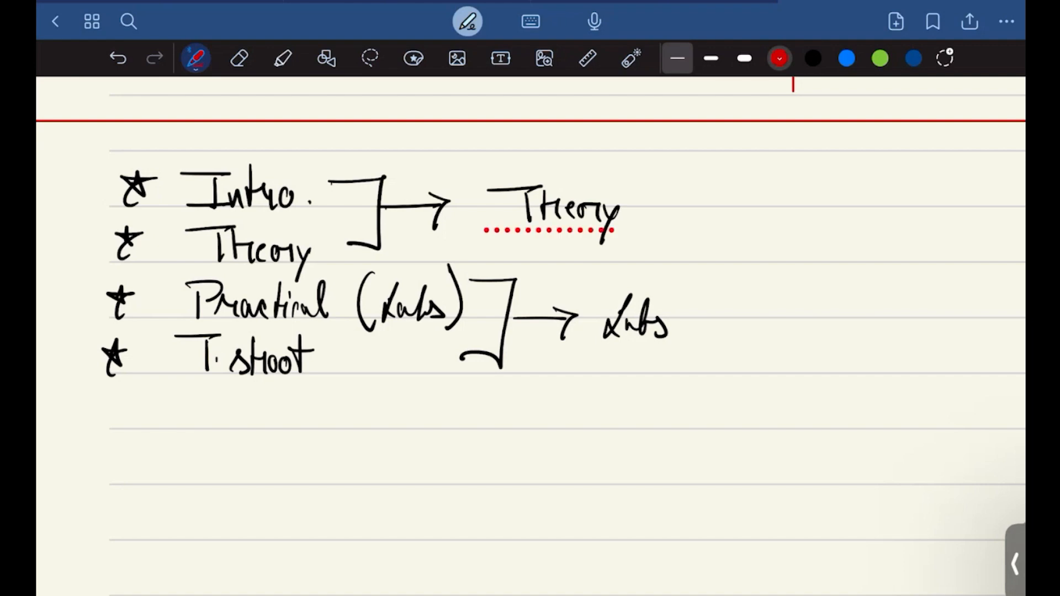
Step: Write "70%" in red square brackets beside the "Labs" label
{"action": "left_click_drag", "start_coordinate": [736, 280], "coordinate": [740, 360]}
{"action": "mouse_move", "coordinate": [739, 302]}
{"action": "left_mouse_down"}
{"action": "mouse_move", "coordinate": [776, 306]}
{"action": "mouse_move", "coordinate": [763, 335]}
{"action": "left_mouse_up"}
{"action": "left_click_drag", "start_coordinate": [784, 312], "coordinate": [796, 339]}
{"action": "left_click_drag", "start_coordinate": [802, 311], "coordinate": [853, 292]}
{"action": "left_click_drag", "start_coordinate": [856, 287], "coordinate": [847, 353]}
Step: Write "30%" in red square brackets beside the "Theory" label
{"action": "mouse_move", "coordinate": [672, 169]}
{"action": "left_mouse_down"}
{"action": "mouse_move", "coordinate": [669, 248]}
{"action": "mouse_move", "coordinate": [688, 243]}
{"action": "left_mouse_up"}
{"action": "mouse_move", "coordinate": [679, 189]}
{"action": "left_mouse_down"}
{"action": "mouse_move", "coordinate": [697, 197]}
{"action": "mouse_move", "coordinate": [681, 223]}
{"action": "left_mouse_up"}
{"action": "left_click_drag", "start_coordinate": [712, 202], "coordinate": [734, 200]}
{"action": "left_click_drag", "start_coordinate": [751, 192], "coordinate": [736, 215]}
{"action": "left_click_drag", "start_coordinate": [749, 216], "coordinate": [750, 217]}
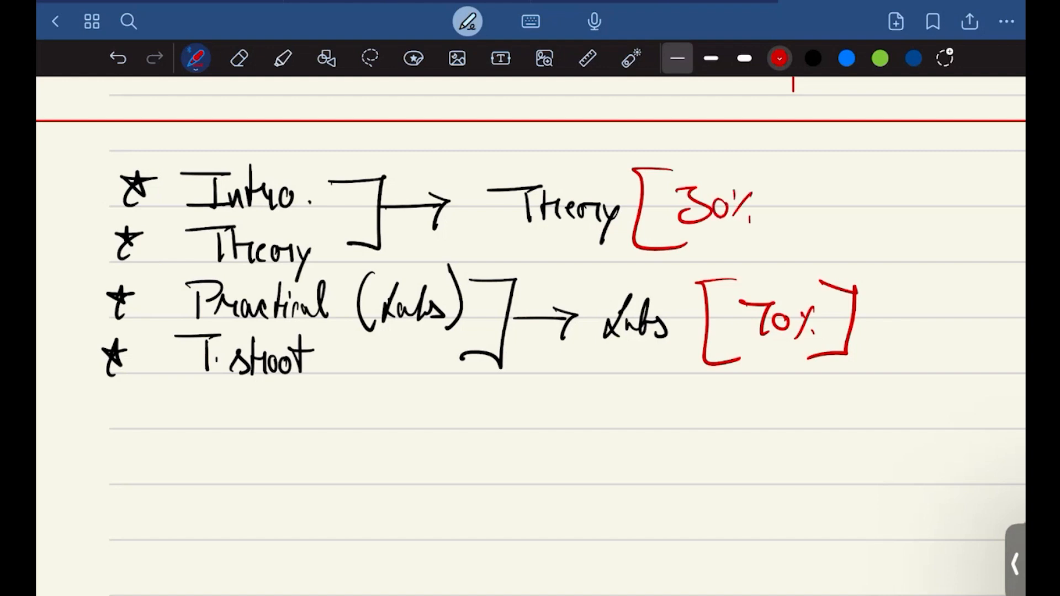
{"action": "mouse_move", "coordinate": [747, 165]}
{"action": "left_mouse_down"}
{"action": "mouse_move", "coordinate": [815, 162]}
{"action": "mouse_move", "coordinate": [815, 242]}
{"action": "left_mouse_up"}
{"action": "left_click_drag", "start_coordinate": [761, 251], "coordinate": [815, 242]}
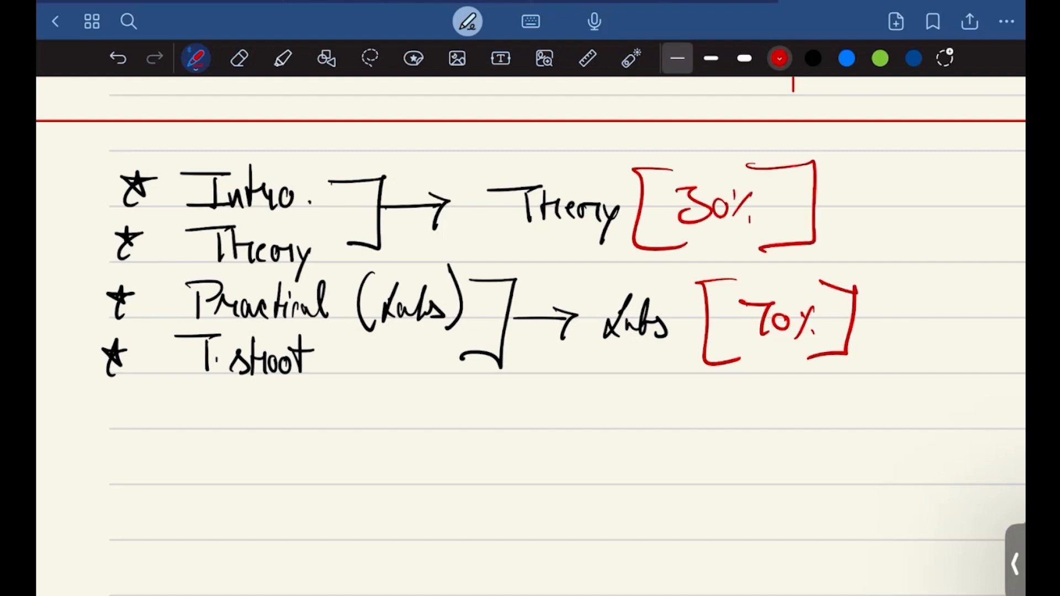
Step: Erase the bracketed red percentages beside the "Theory" and "Labs" labels
{"action": "left_click", "coordinate": [239, 58]}
{"action": "mouse_move", "coordinate": [685, 166]}
{"action": "left_mouse_down"}
{"action": "mouse_move", "coordinate": [644, 175]}
{"action": "mouse_move", "coordinate": [663, 204]}
{"action": "mouse_move", "coordinate": [654, 242]}
{"action": "mouse_move", "coordinate": [736, 199]}
{"action": "mouse_move", "coordinate": [689, 175]}
{"action": "mouse_move", "coordinate": [833, 224]}
{"action": "mouse_move", "coordinate": [753, 271]}
{"action": "mouse_move", "coordinate": [734, 300]}
{"action": "mouse_move", "coordinate": [710, 300]}
{"action": "mouse_move", "coordinate": [822, 301]}
{"action": "mouse_move", "coordinate": [845, 339]}
{"action": "mouse_move", "coordinate": [764, 352]}
{"action": "mouse_move", "coordinate": [764, 339]}
{"action": "mouse_move", "coordinate": [717, 355]}
{"action": "left_mouse_up"}
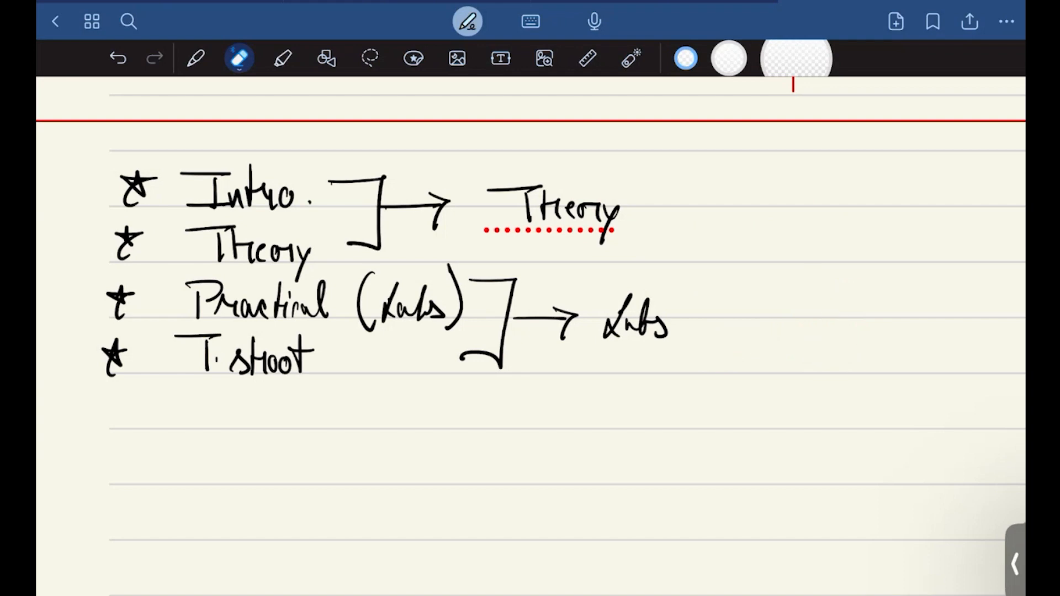
{"action": "scroll", "coordinate": [530, 335], "scroll_direction": "down", "scroll_amount": 3}
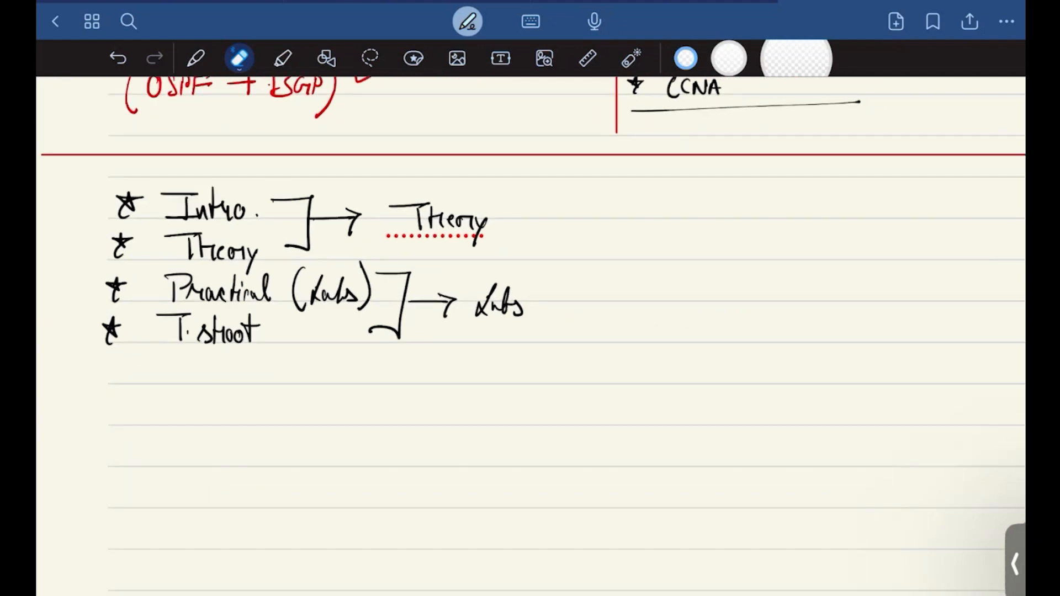
{"action": "scroll", "coordinate": [530, 336], "scroll_direction": "down", "scroll_amount": 5}
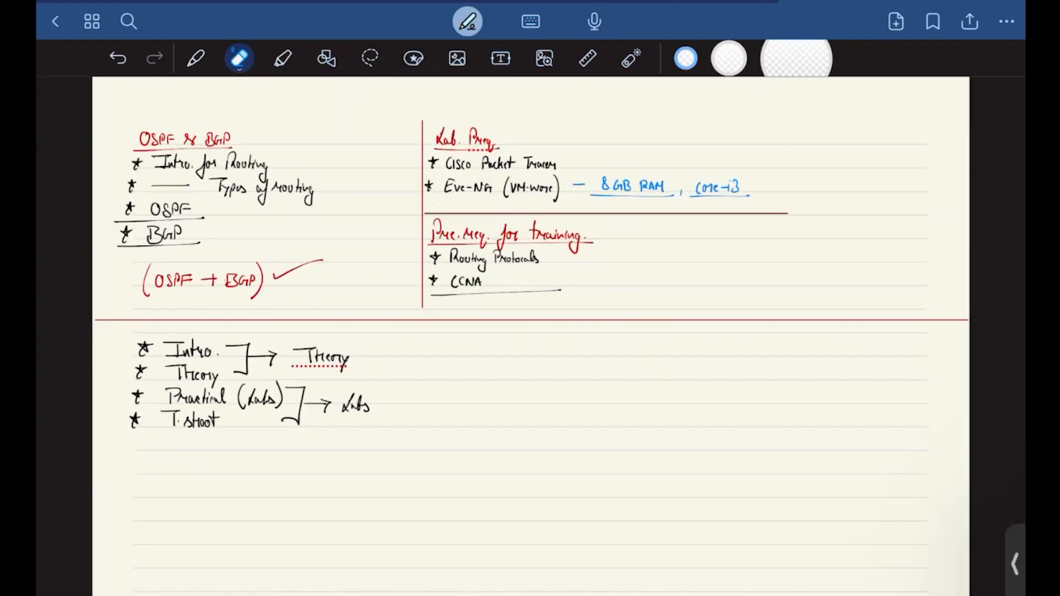
{"action": "left_click", "coordinate": [196, 58]}
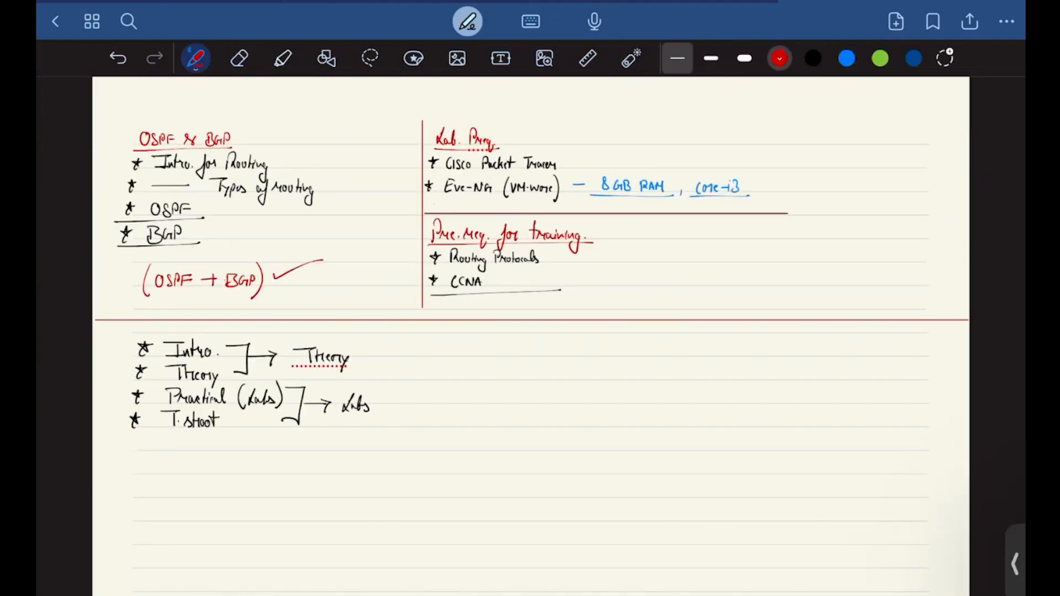
{"action": "left_click", "coordinate": [239, 58]}
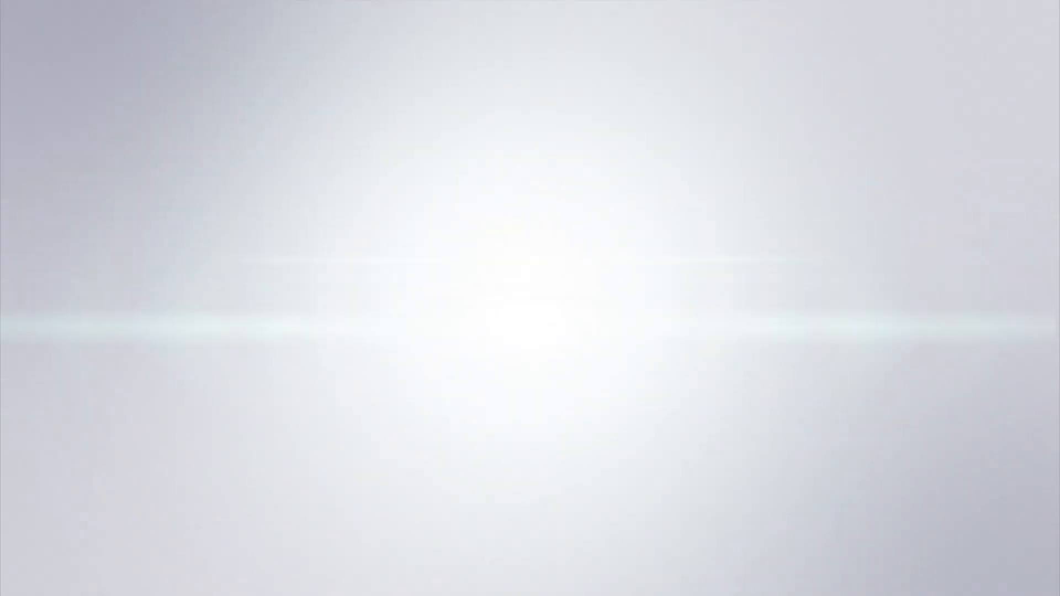